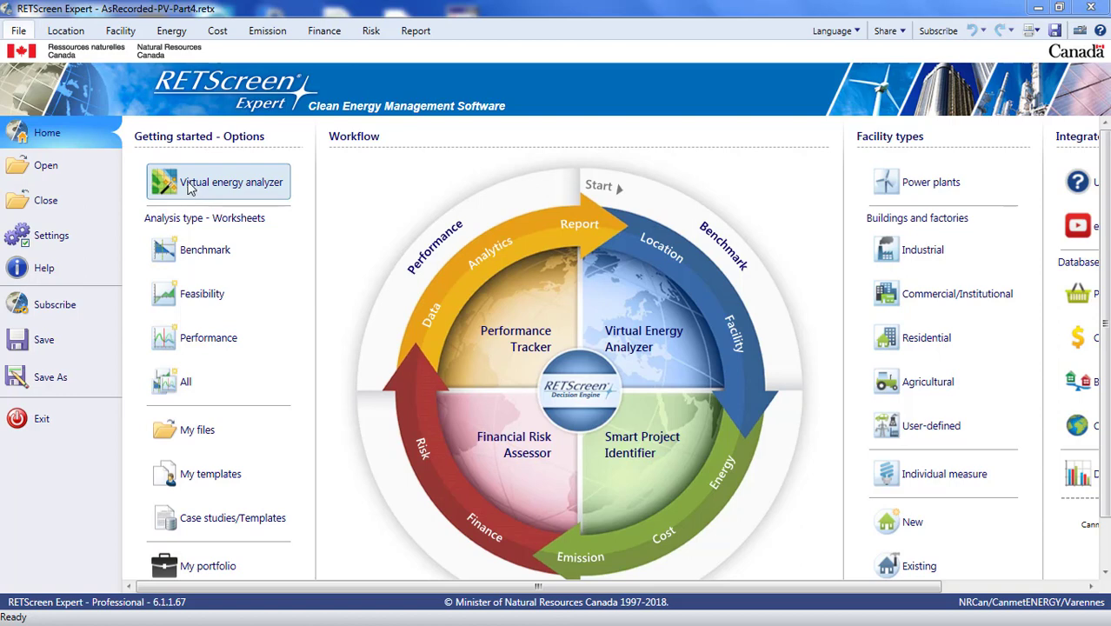
# Review the Location, Energy, Cost and Financial Analysis pages, ending at NPV 14,822,221 CAD.
pyautogui.click(69, 32)
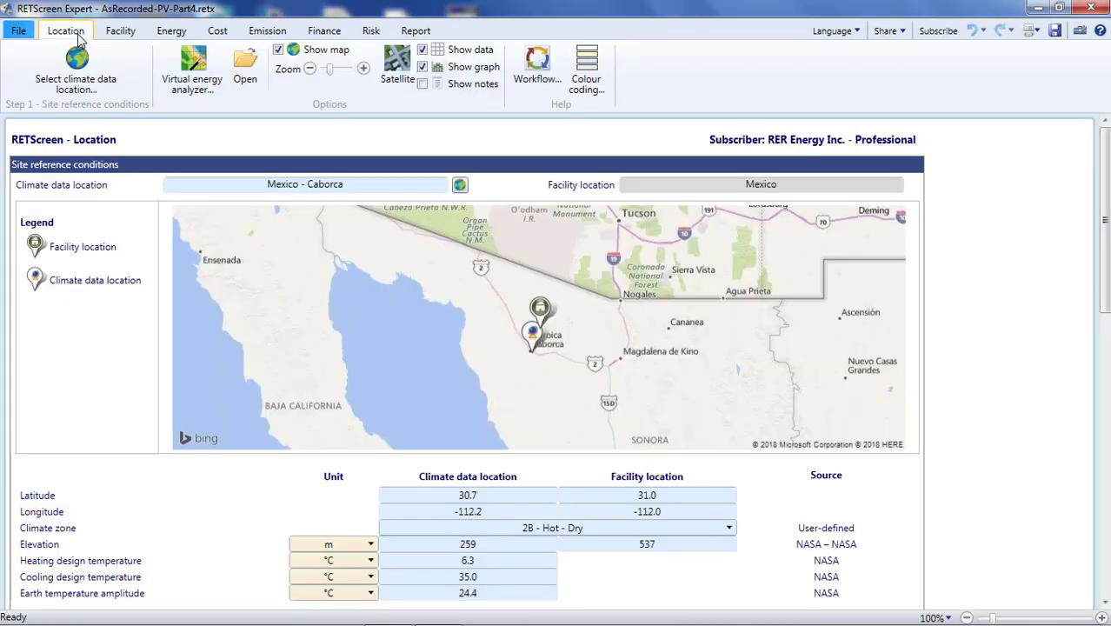
pyautogui.click(172, 32)
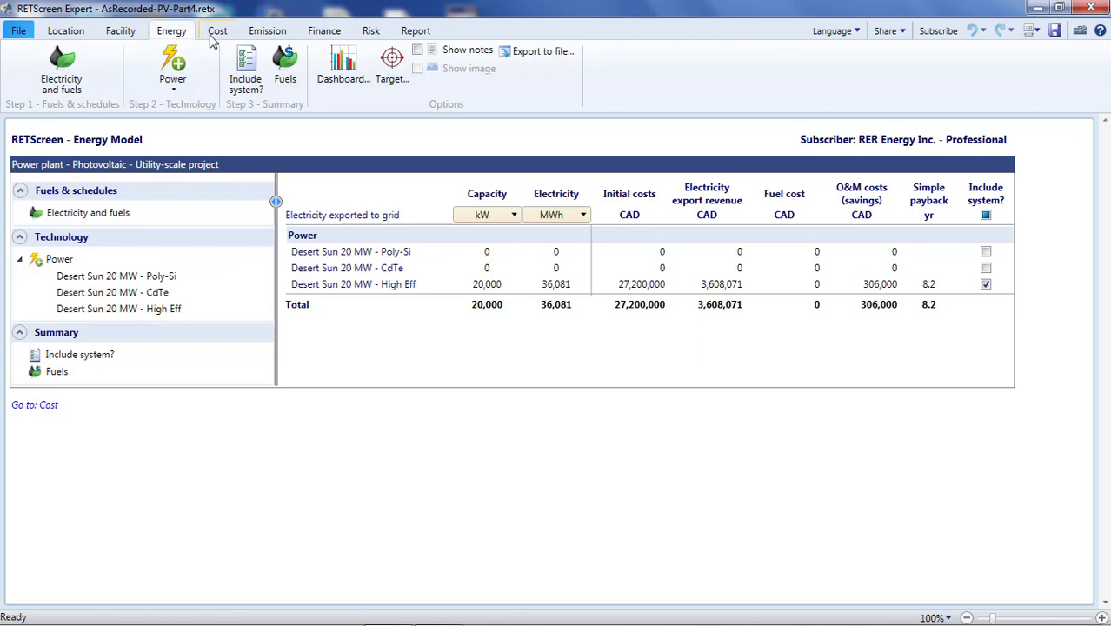
pyautogui.click(216, 33)
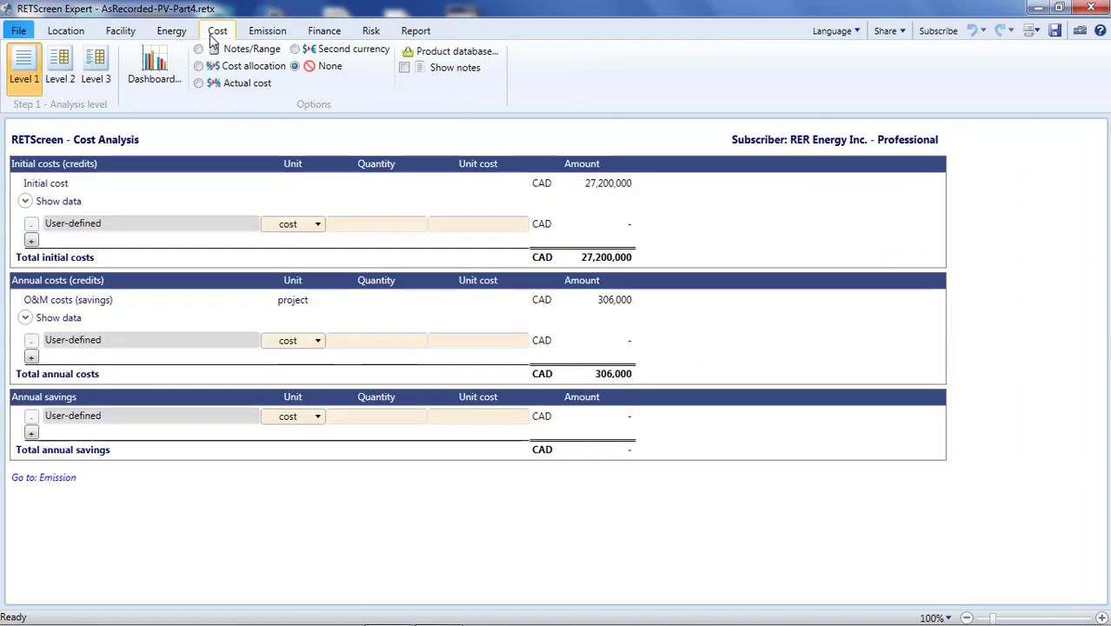
pyautogui.click(316, 34)
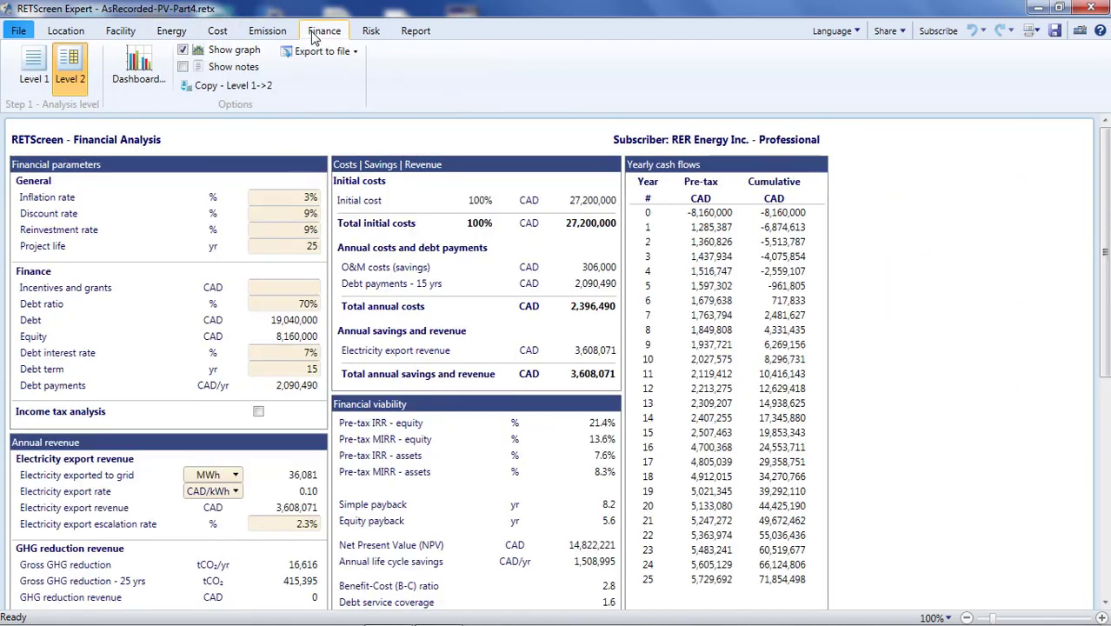
# In the Energy Model, exclude and then re-include the Desert Sun 20 MW - High Eff system.
pyautogui.click(167, 35)
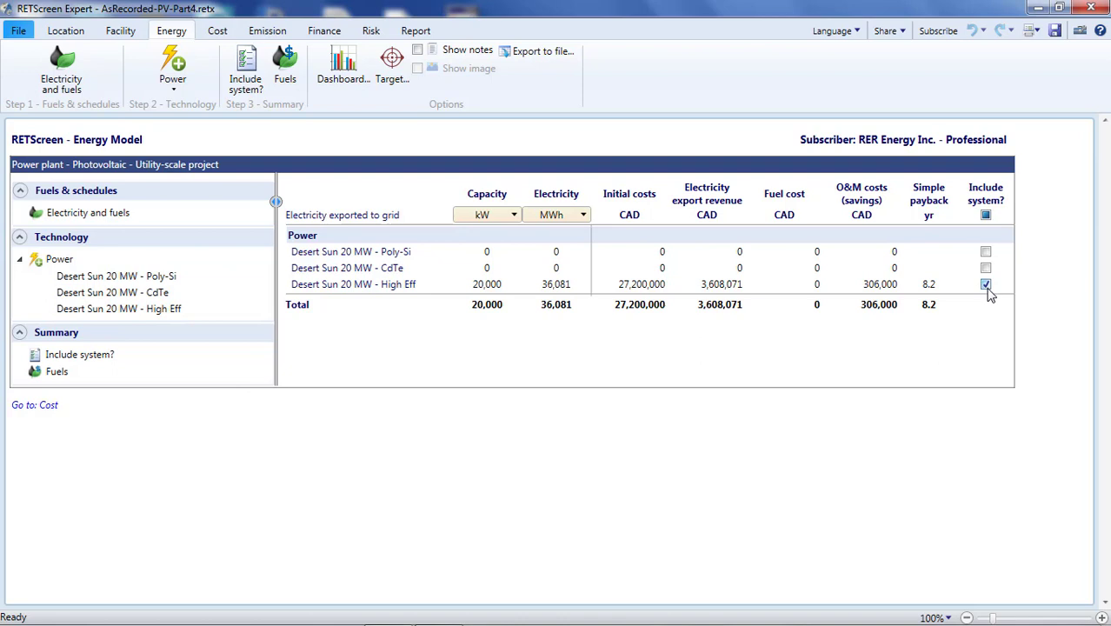
pyautogui.click(986, 285)
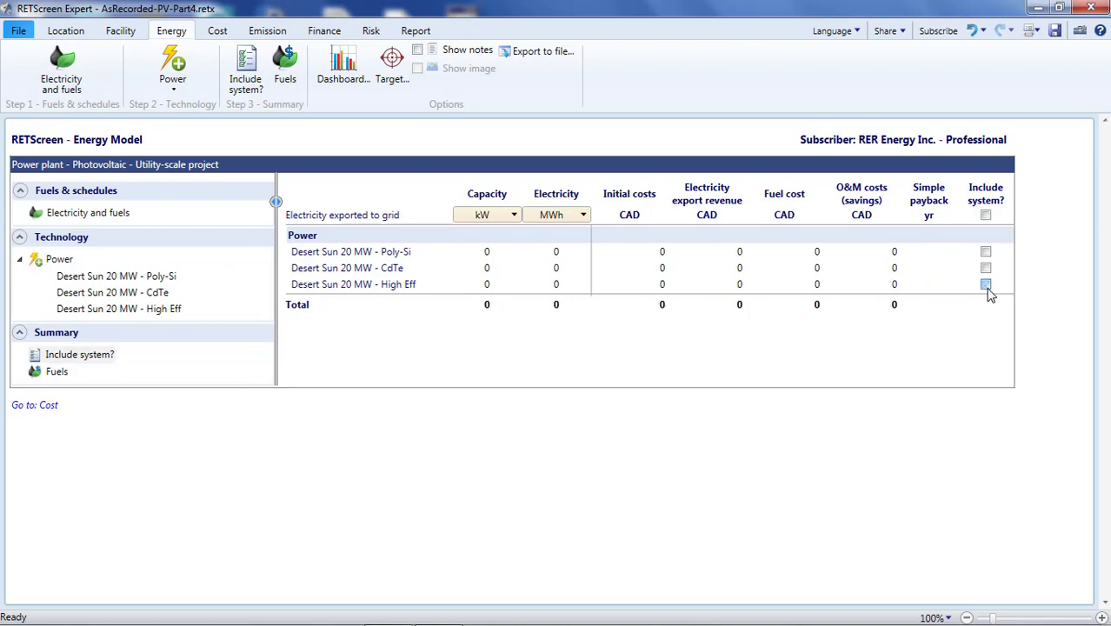
pyautogui.click(987, 286)
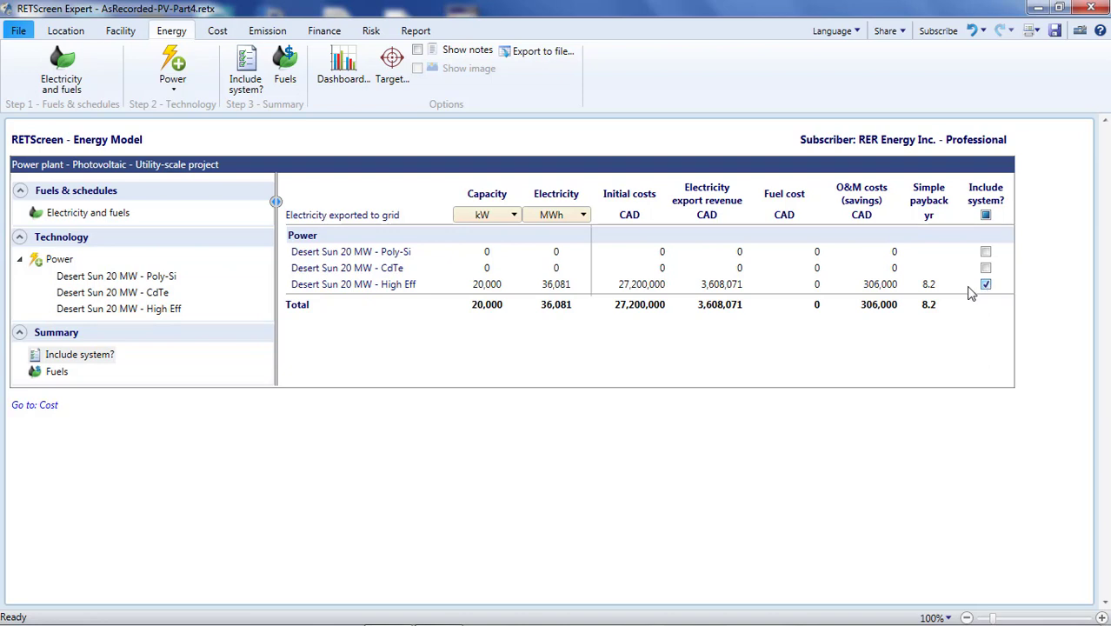
pyautogui.click(219, 32)
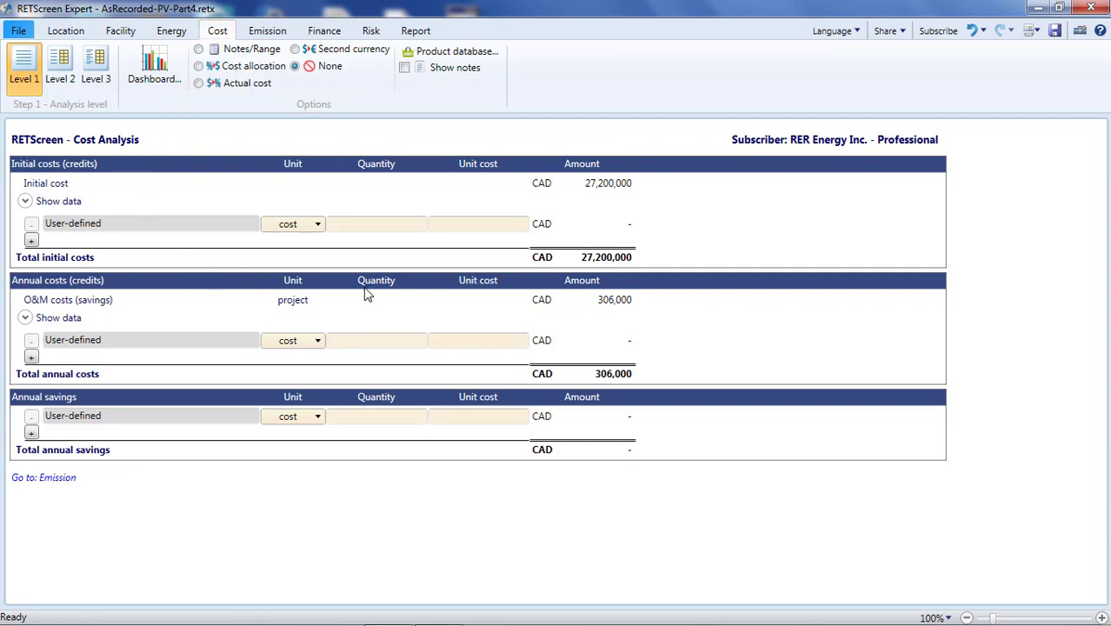
pyautogui.click(600, 304)
pyautogui.click(596, 381)
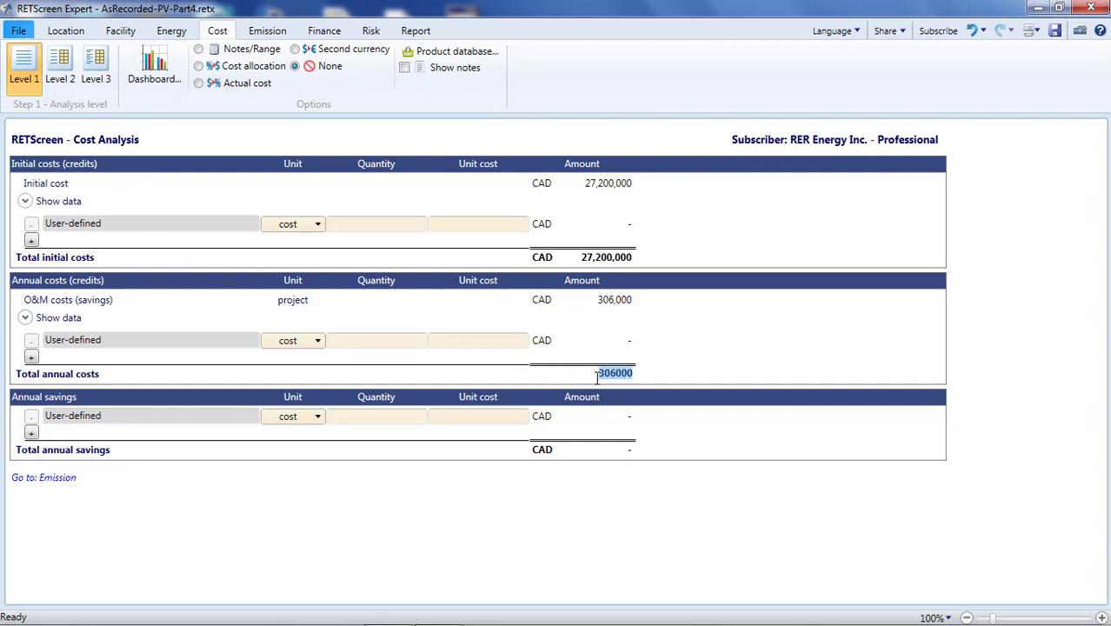
pyautogui.click(650, 372)
# Switch costs to Level 2 and add an 'Inverter replacement' periodic cost of 800,000 CAD in year 13.
pyautogui.click(67, 69)
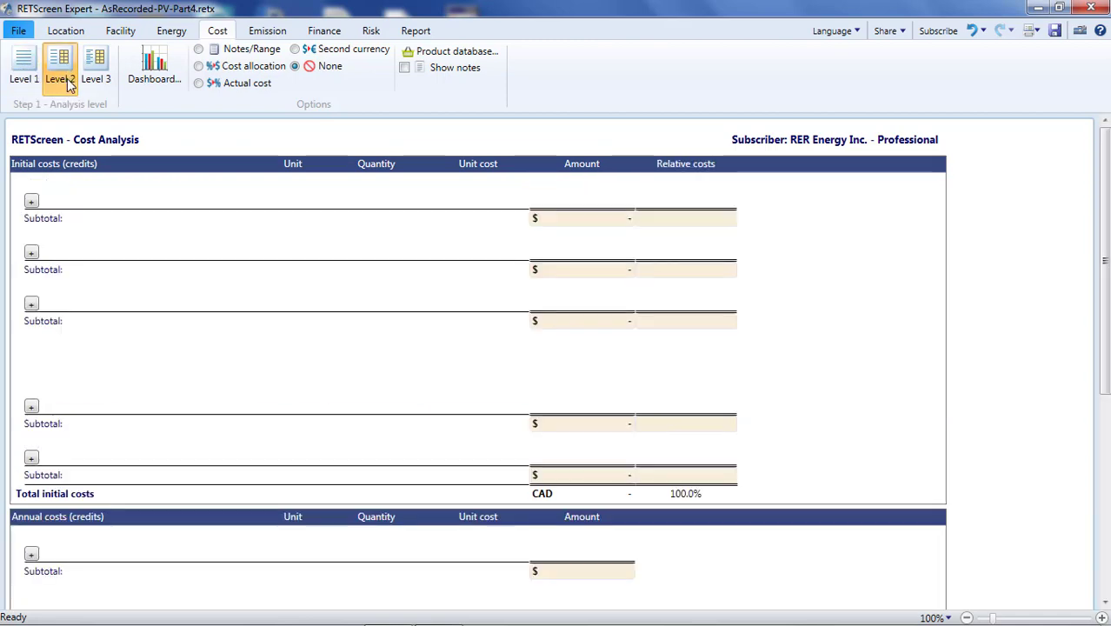
pyautogui.scroll(-8, 78, 205)
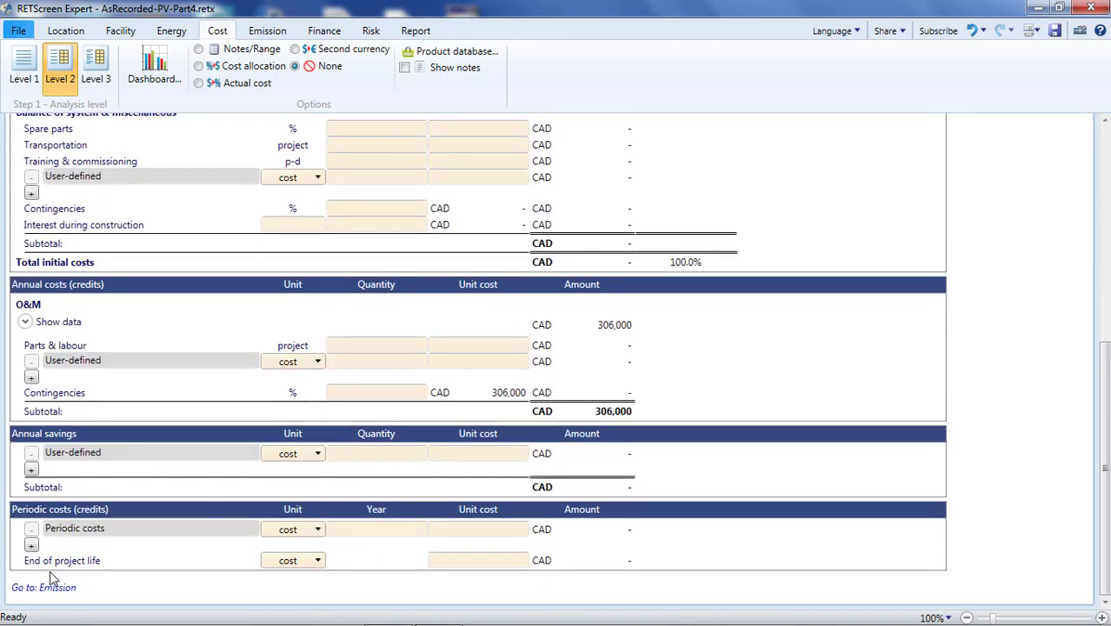
pyautogui.click(125, 528)
pyautogui.press('BackSpace')
pyautogui.press('BackSpace')
pyautogui.press('BackSpace')
pyautogui.press('BackSpace')
pyautogui.press('BackSpace')
pyautogui.press('BackSpace')
pyautogui.press('BackSpace')
pyautogui.press('BackSpace')
pyautogui.press('BackSpace')
pyautogui.press('BackSpace')
pyautogui.press('BackSpace')
pyautogui.press('BackSpace')
pyautogui.press('BackSpace')
pyautogui.press('BackSpace')
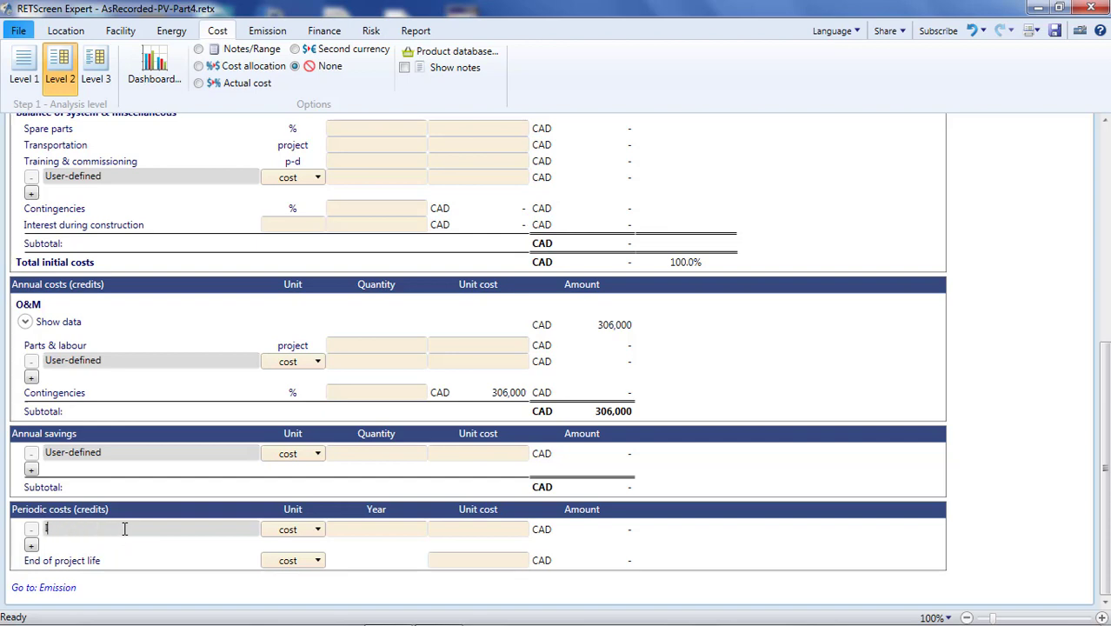
pyautogui.write('Inverter repl')
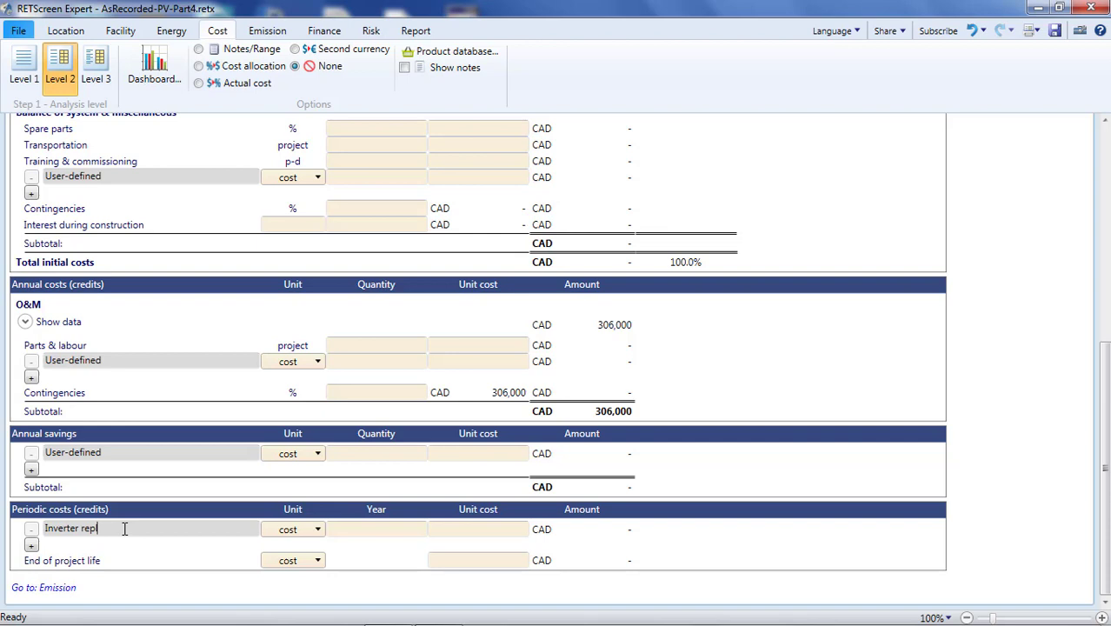
pyautogui.write('acement')
pyautogui.click(366, 528)
pyautogui.write('13')
pyautogui.click(522, 529)
pyautogui.write('8')
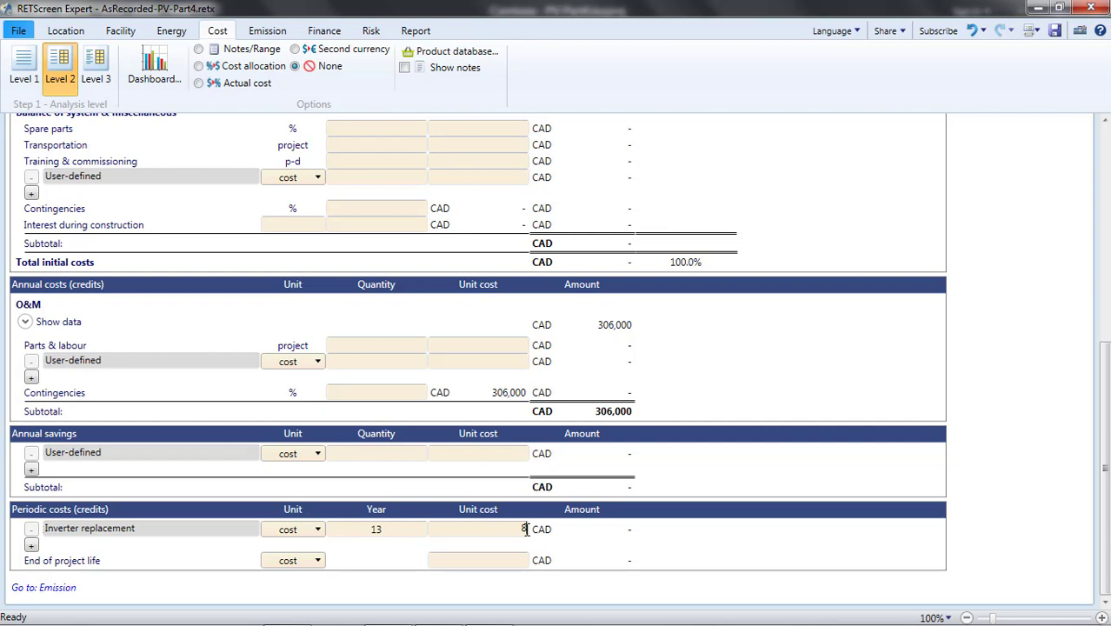
pyautogui.write('00000')
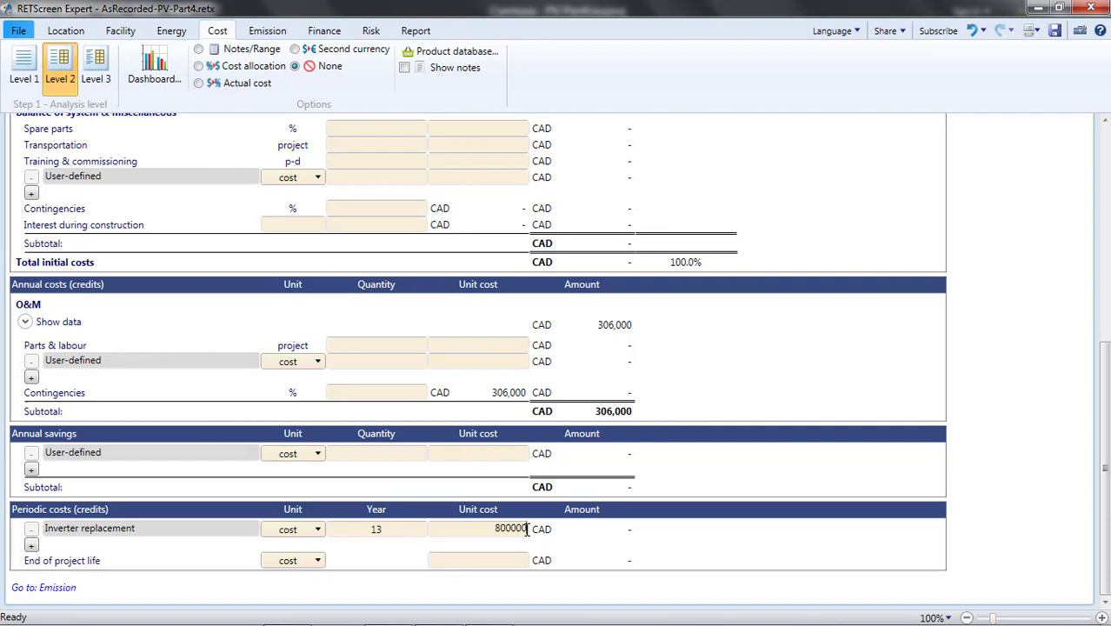
pyautogui.press('Return')
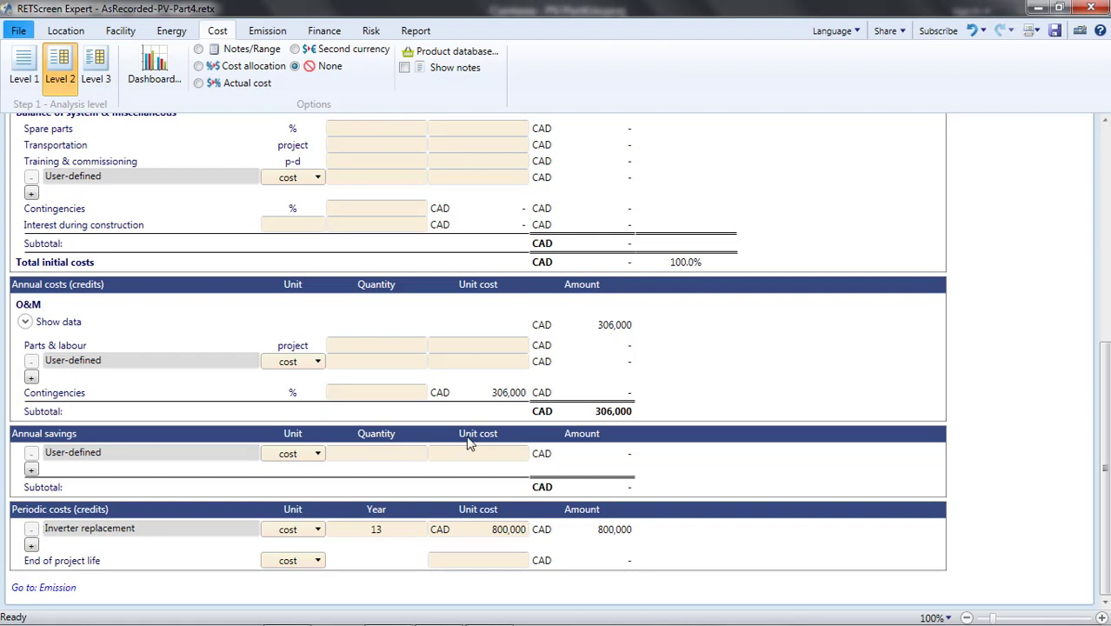
pyautogui.click(327, 38)
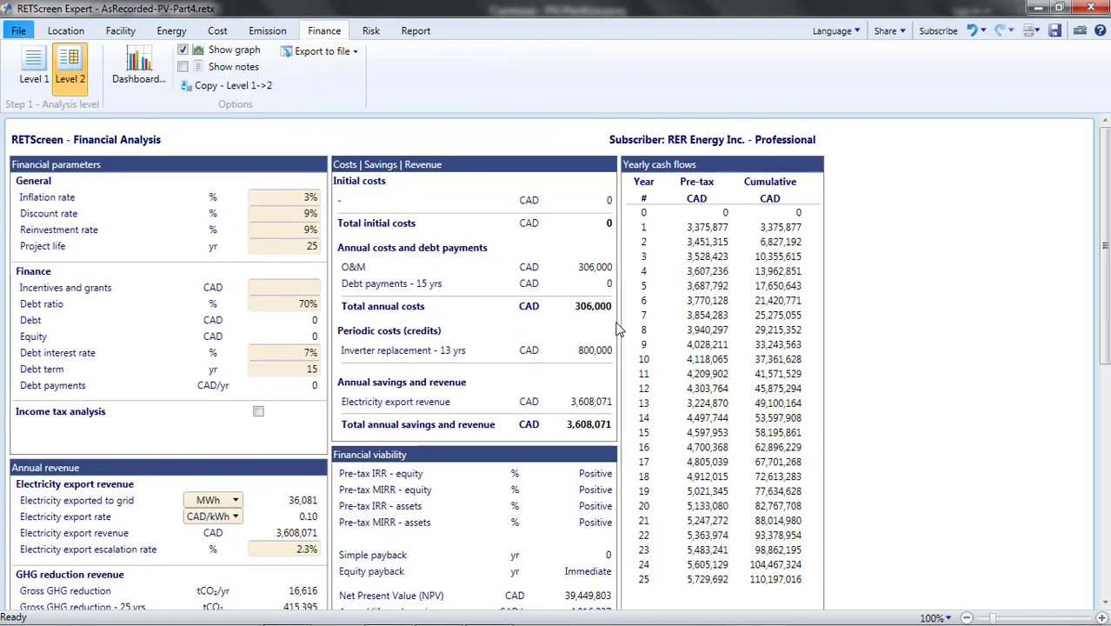
pyautogui.doubleClick(695, 418)
pyautogui.doubleClick(701, 389)
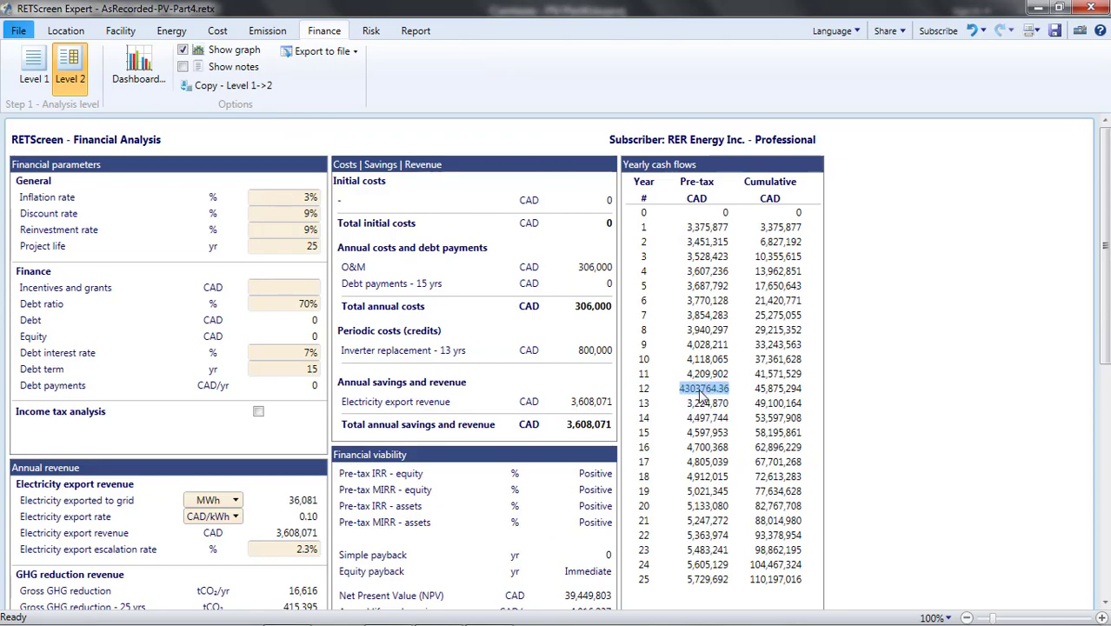
pyautogui.scroll(-5, 670, 535)
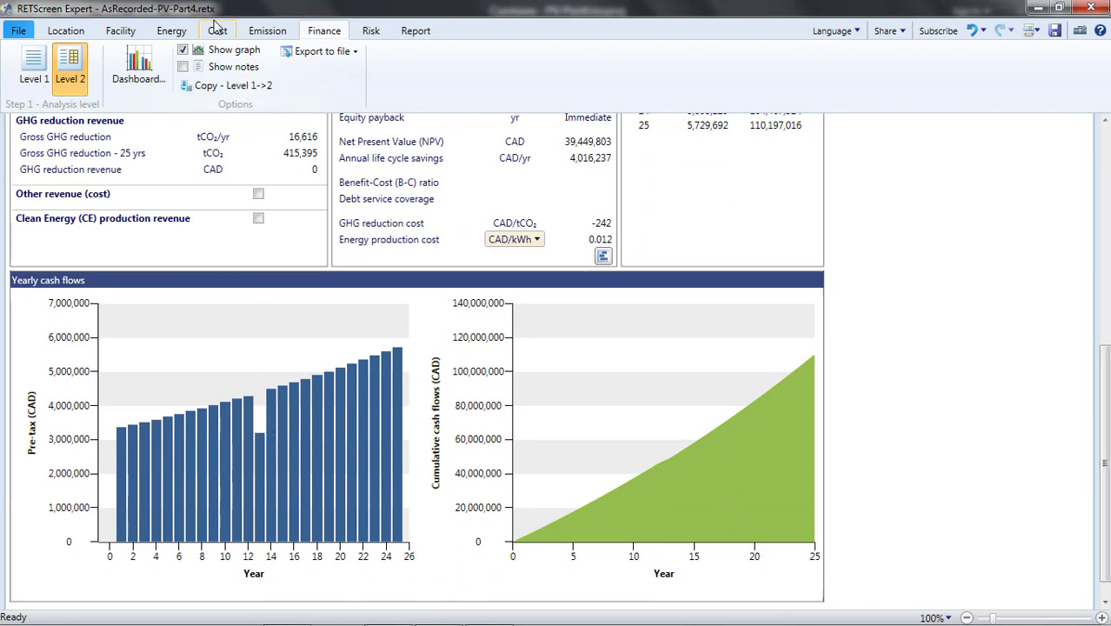
pyautogui.click(217, 32)
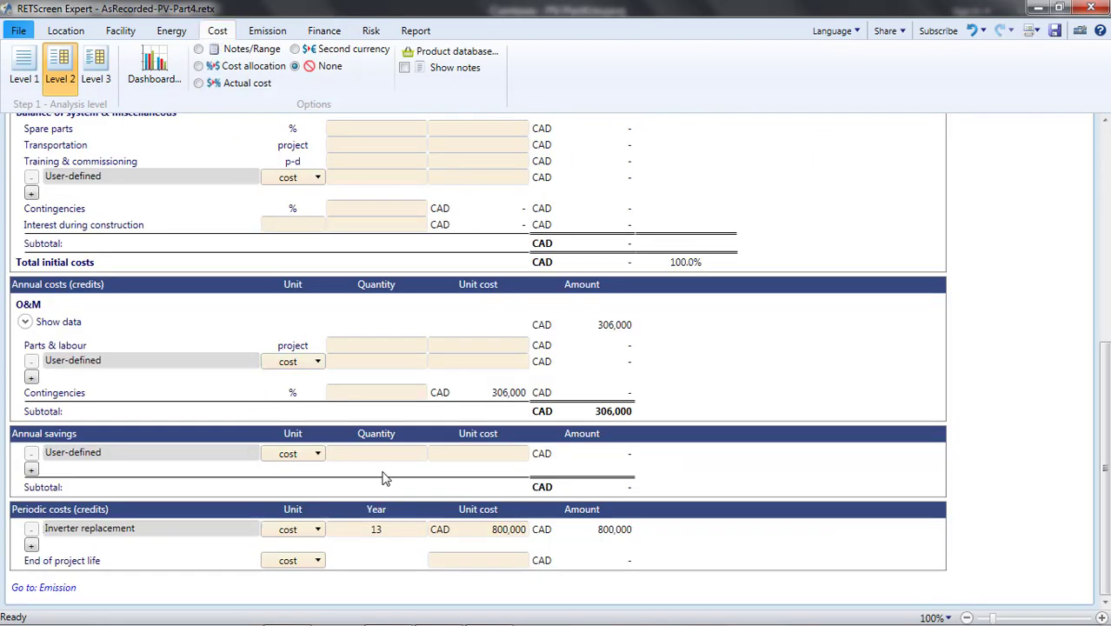
# Inspect the O&M cost amount and the O&M subtotal.
pyautogui.click(606, 329)
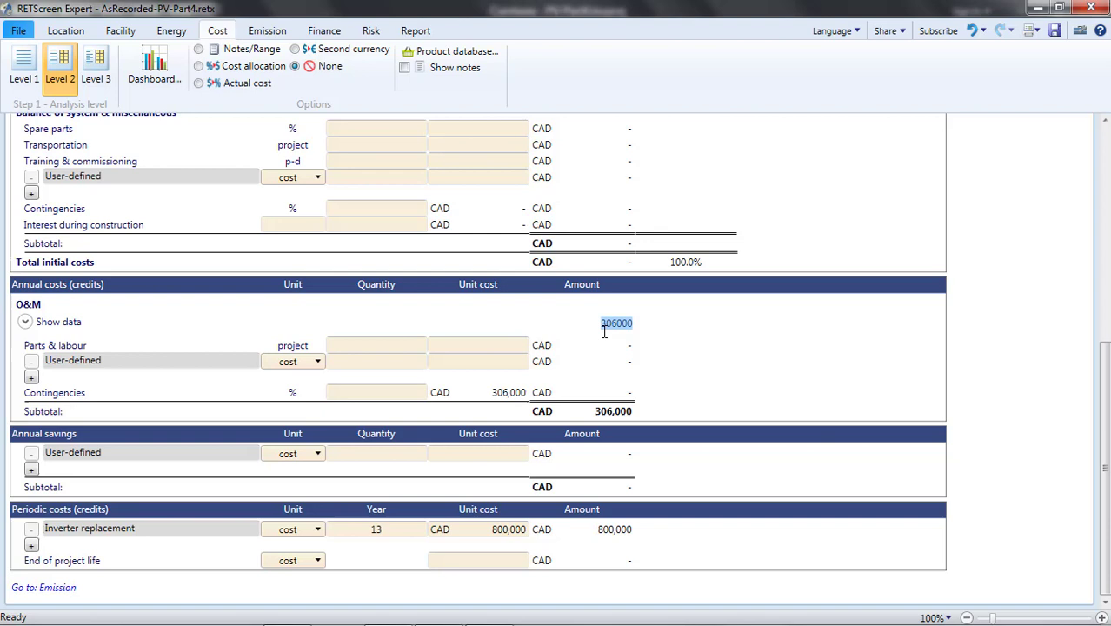
pyautogui.click(606, 415)
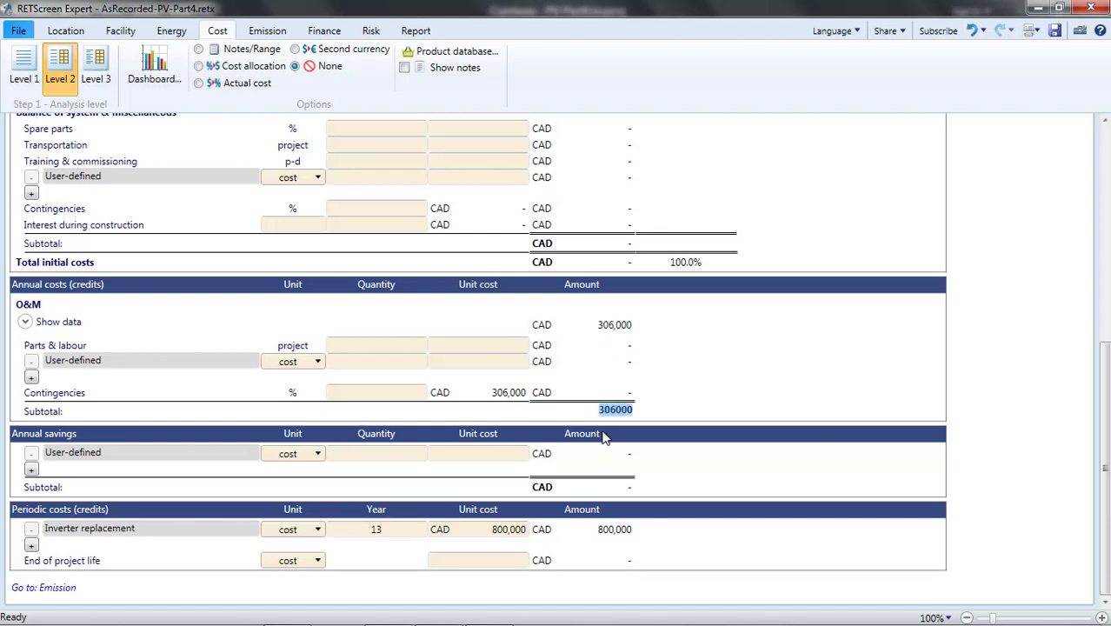
pyautogui.click(663, 421)
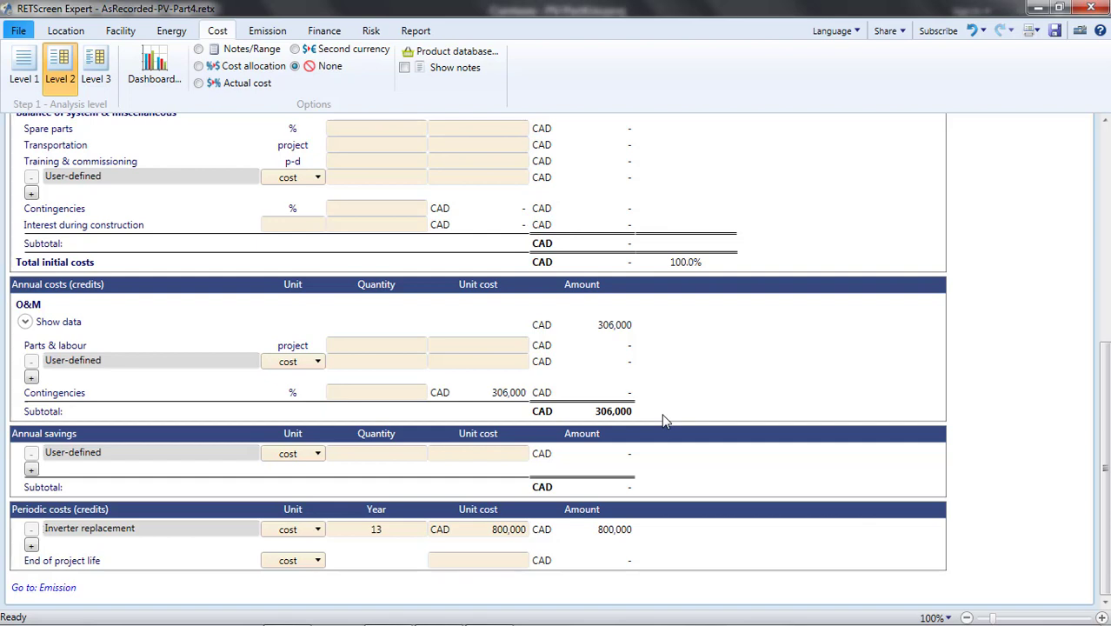
# Add a 'Removal of inverter replacement from annual O&M' credit: unit cost 1, quantity 20000.
pyautogui.click(108, 359)
pyautogui.press('BackSpace')
pyautogui.press('BackSpace')
pyautogui.press('BackSpace')
pyautogui.press('BackSpace')
pyautogui.press('BackSpace')
pyautogui.press('BackSpace')
pyautogui.press('BackSpace')
pyautogui.press('BackSpace')
pyautogui.press('BackSpace')
pyautogui.press('BackSpace')
pyautogui.press('BackSpace')
pyautogui.press('BackSpace')
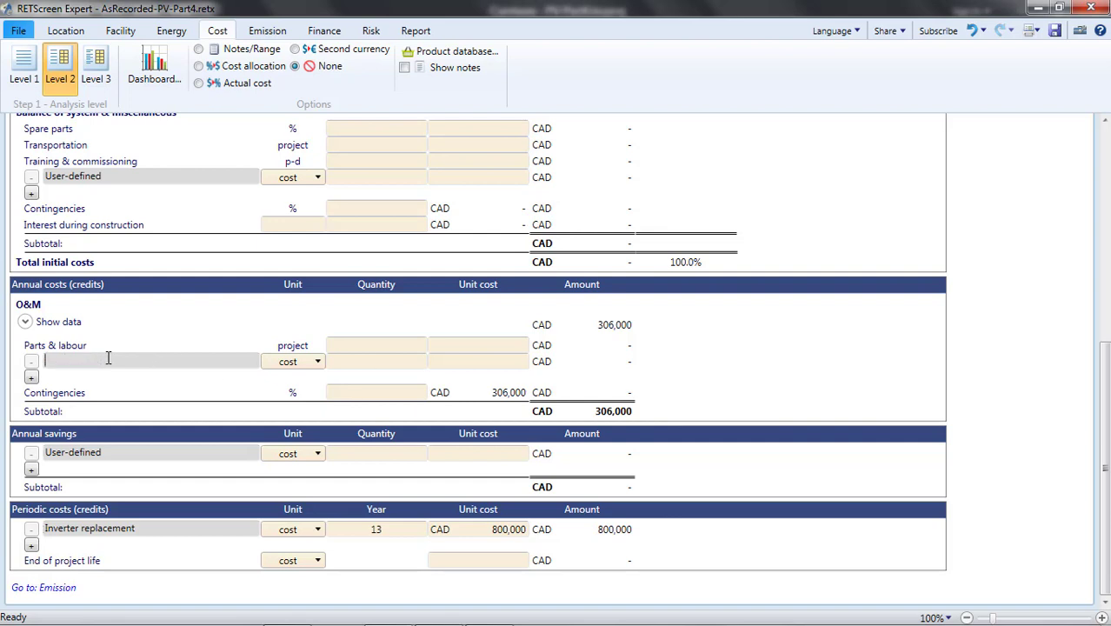
pyautogui.write('Removal of inverter replacement')
pyautogui.write(' from annual ')
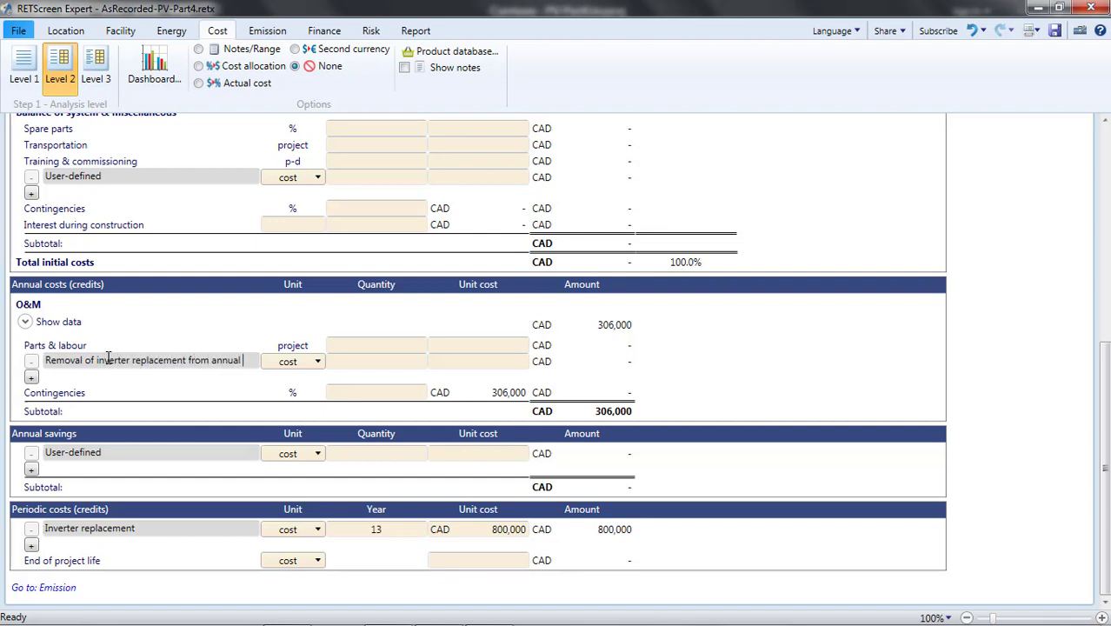
pyautogui.write('O&M')
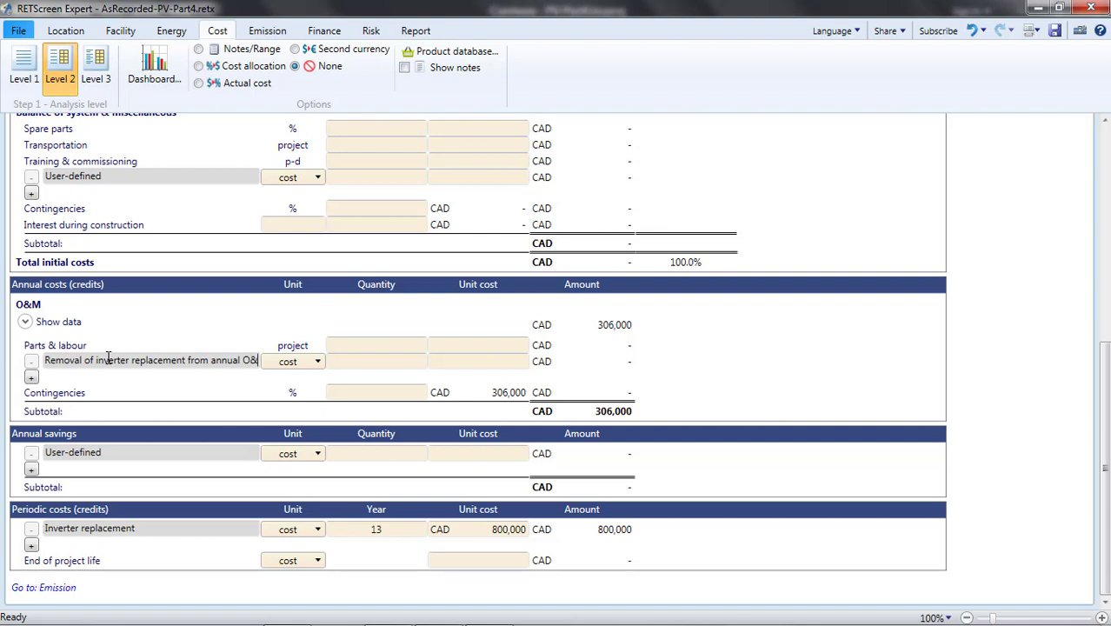
pyautogui.click(319, 363)
pyautogui.click(313, 390)
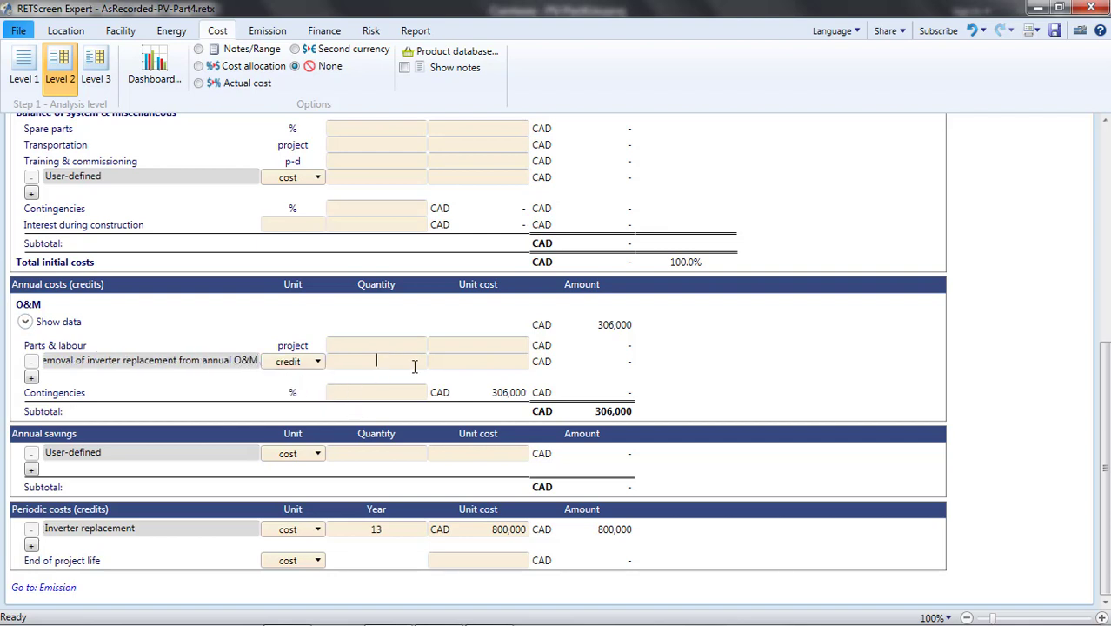
pyautogui.click(454, 361)
pyautogui.write('1')
pyautogui.click(390, 367)
pyautogui.write('20000')
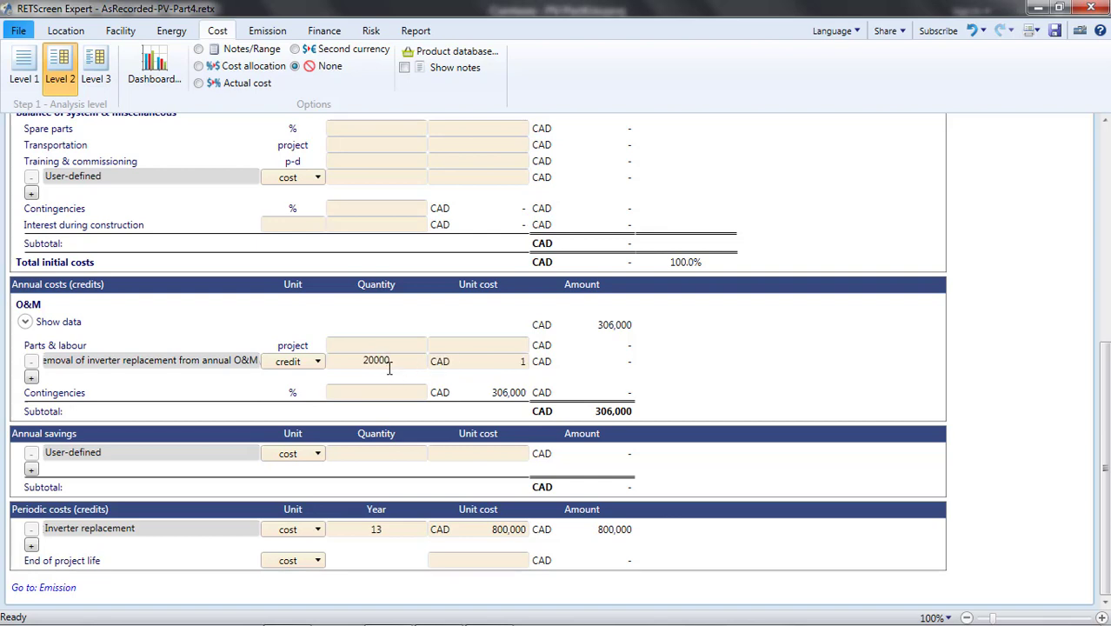
pyautogui.click(475, 365)
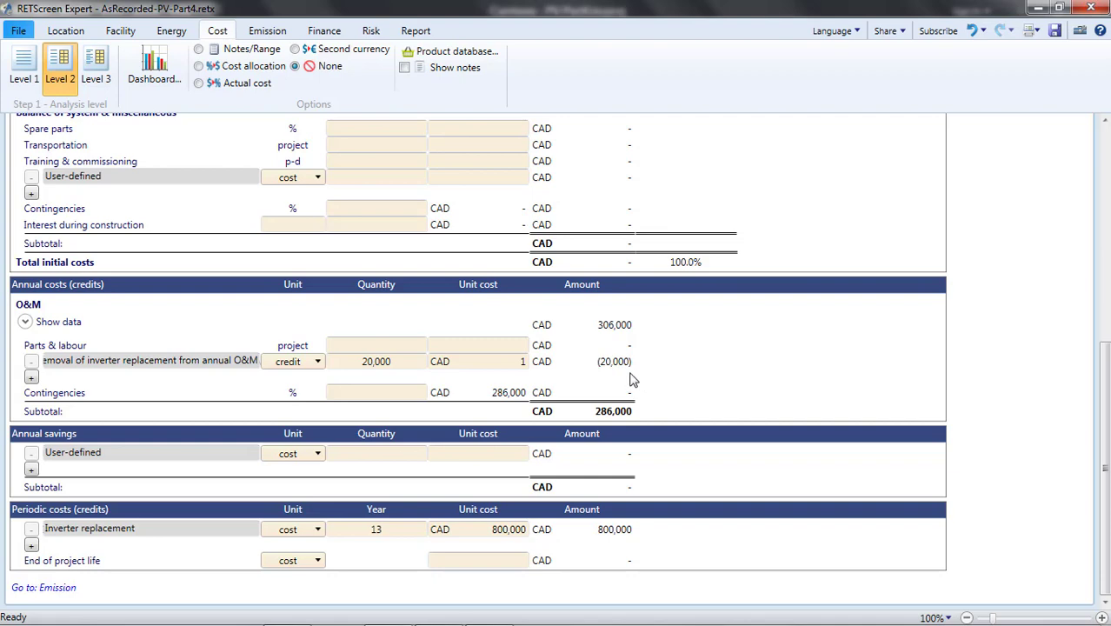
# Enter a 1,360 CAD unit cost for Desert Sun 20 MW - High Eff, then clear it.
pyautogui.scroll(6, 633, 380)
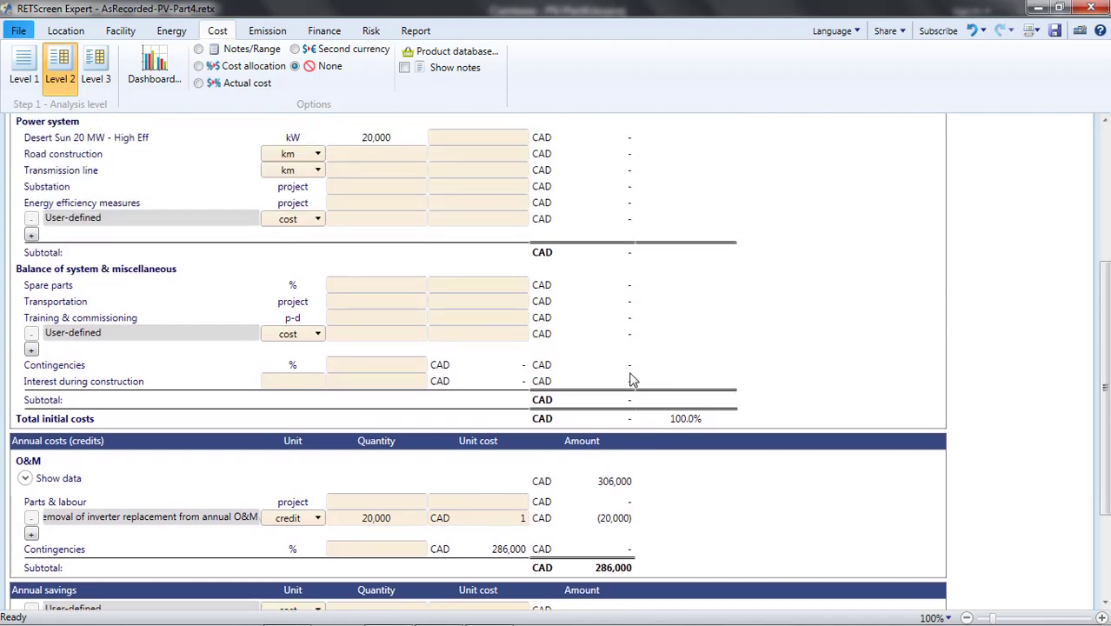
pyautogui.scroll(1, 633, 380)
pyautogui.scroll(-1, 630, 544)
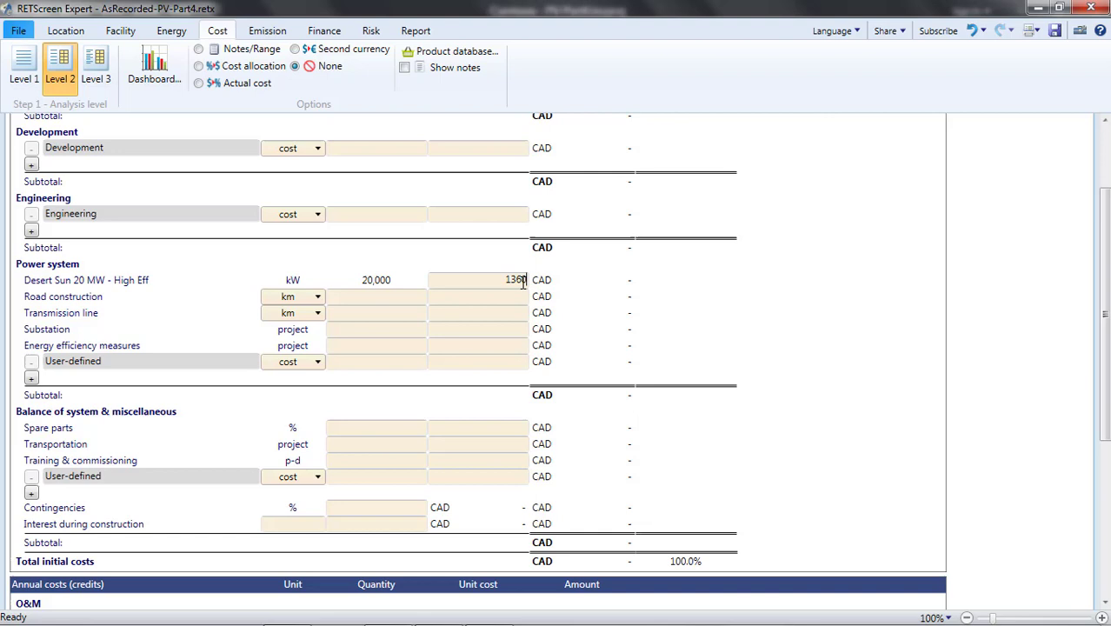
pyautogui.press('Return')
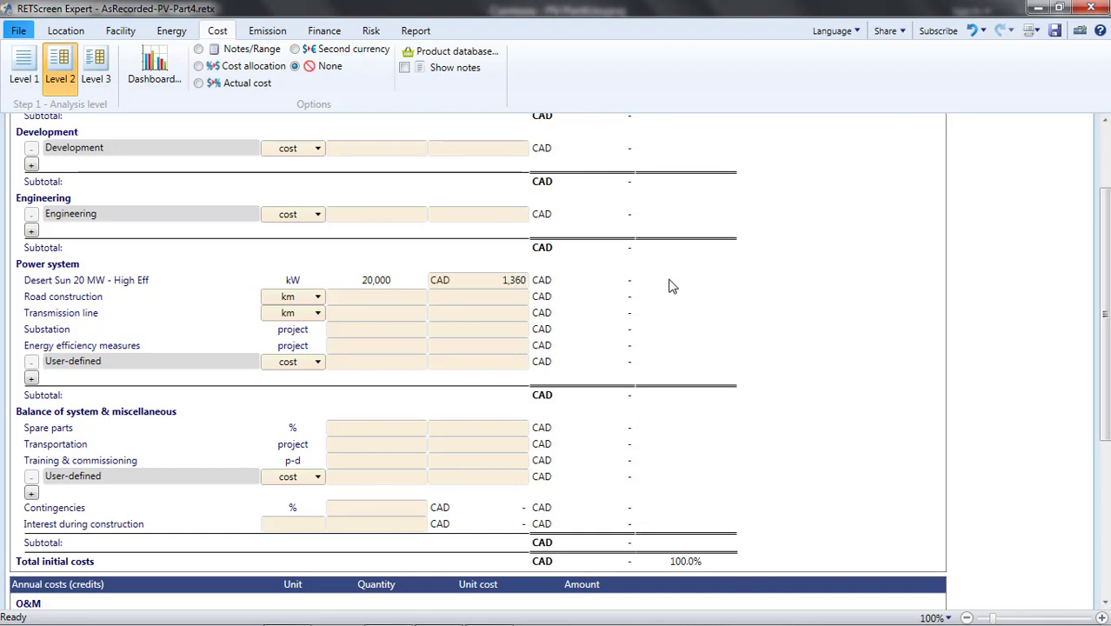
pyautogui.click(525, 283)
pyautogui.press('BackSpace')
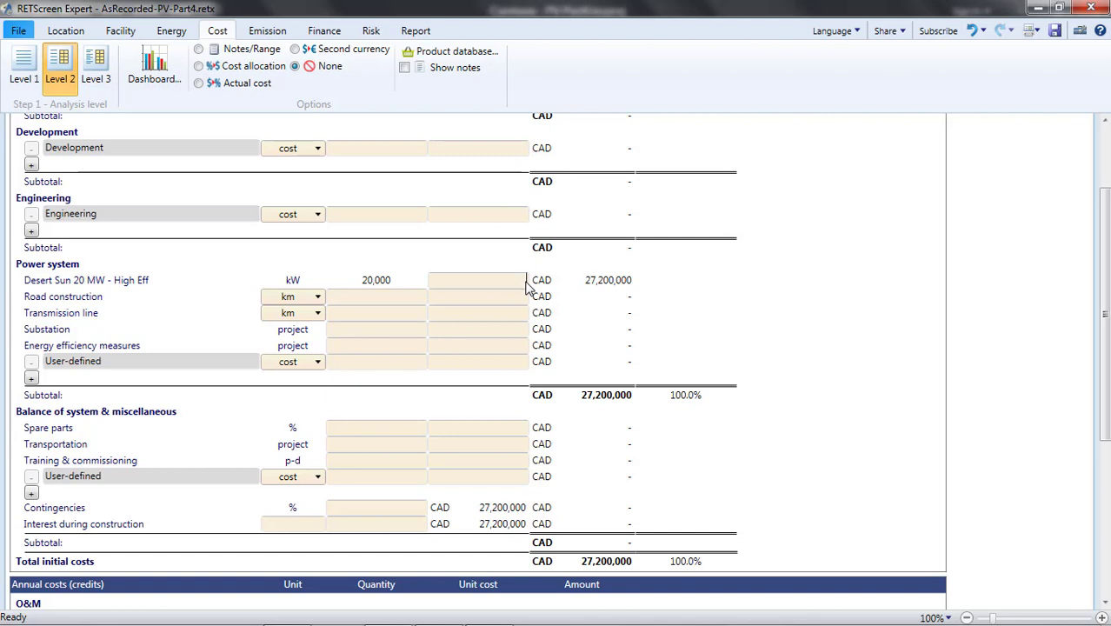
# Add a Photovoltaic modules power system item of 20,000 at 480 CAD, plus a blank row.
pyautogui.click(719, 278)
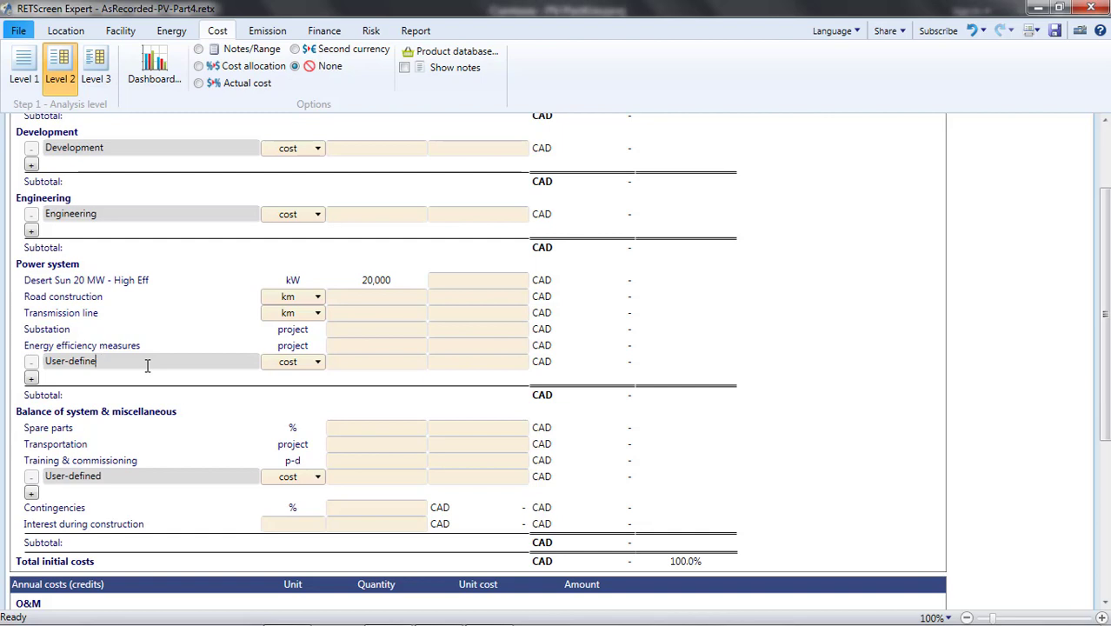
pyautogui.press('BackSpace')
pyautogui.press('BackSpace')
pyautogui.press('BackSpace')
pyautogui.press('BackSpace')
pyautogui.press('BackSpace')
pyautogui.press('BackSpace')
pyautogui.press('BackSpace')
pyautogui.press('BackSpace')
pyautogui.press('BackSpace')
pyautogui.press('BackSpace')
pyautogui.press('BackSpace')
pyautogui.write('Photovoltaic')
pyautogui.click(362, 359)
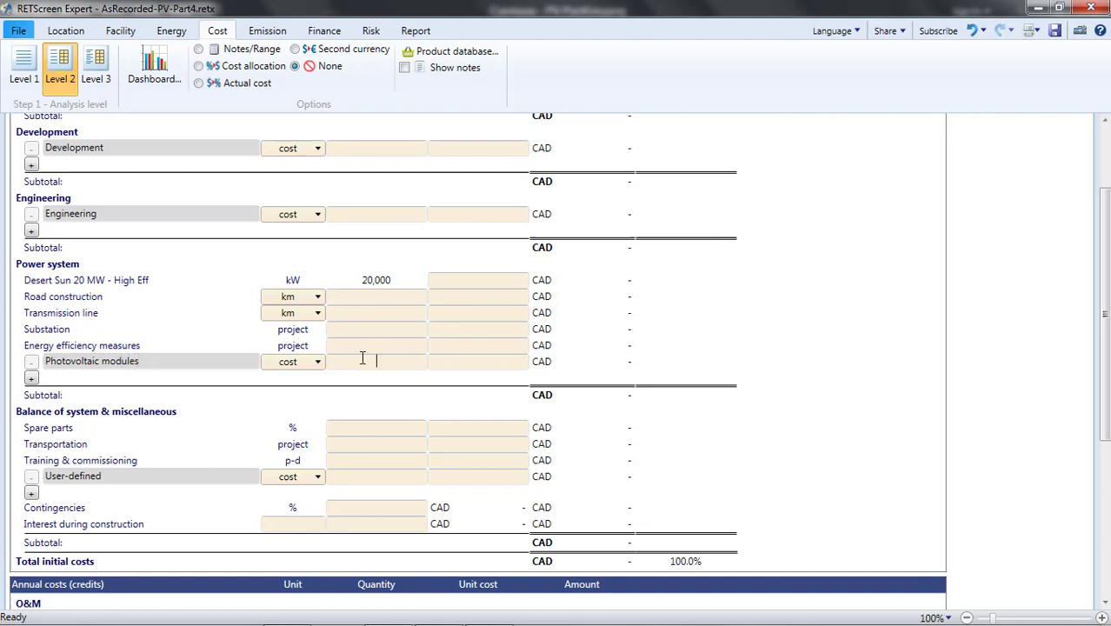
pyautogui.write('20000')
pyautogui.press('Tab')
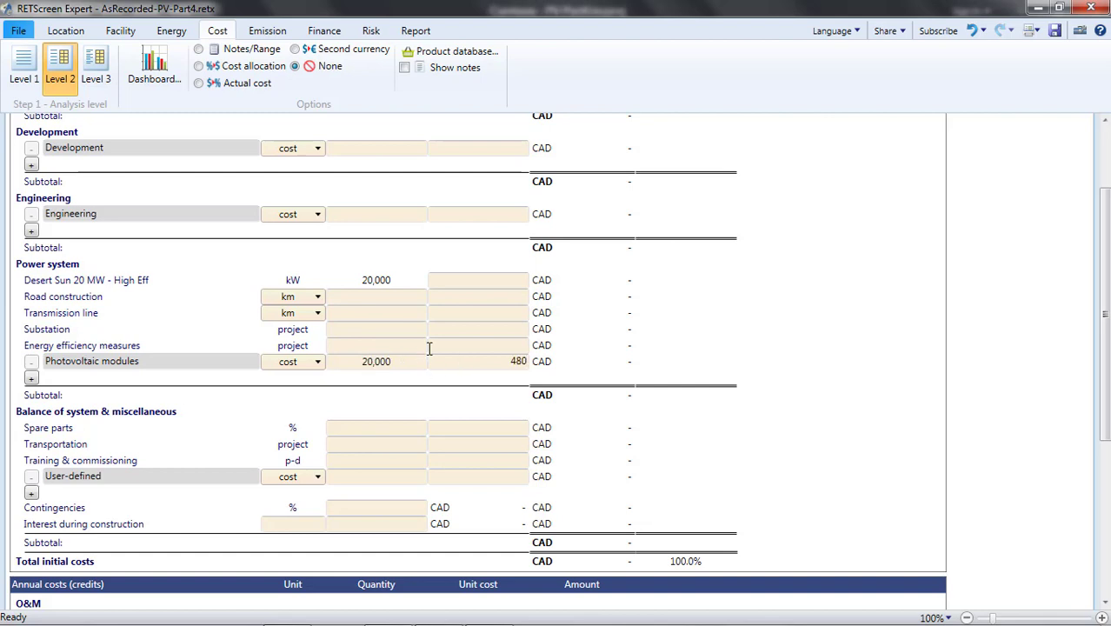
pyautogui.write('480')
pyautogui.press('Return')
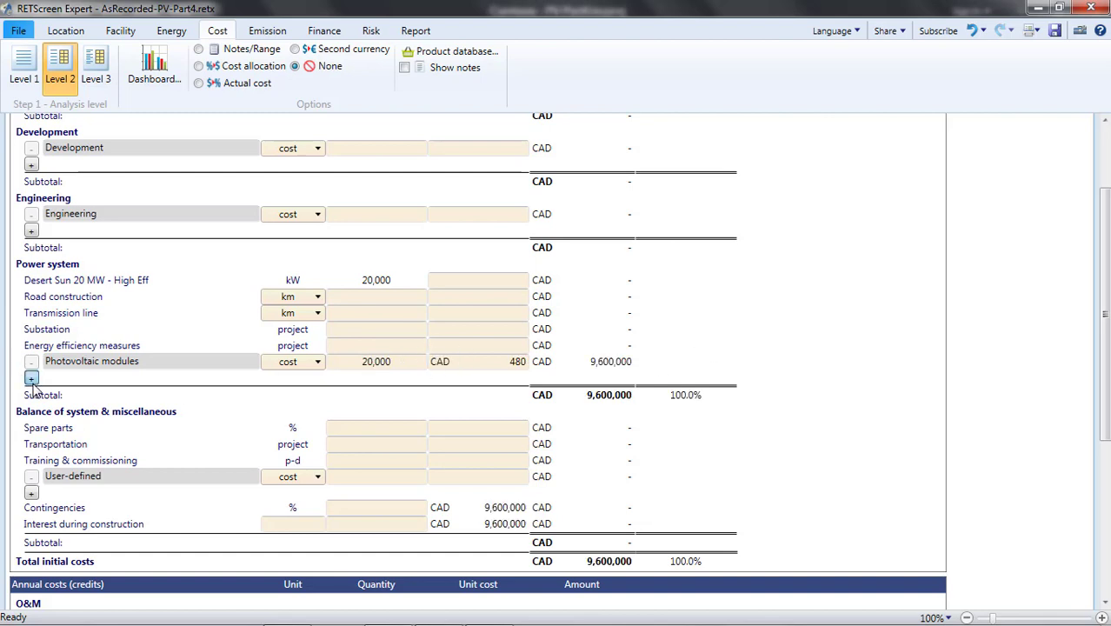
pyautogui.click(31, 379)
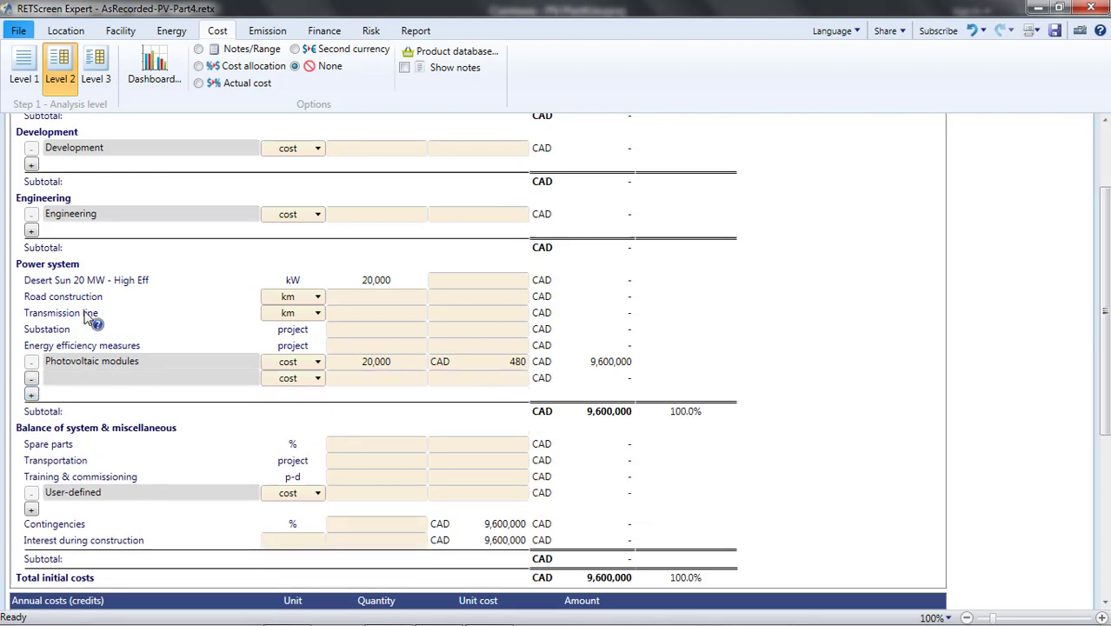
# Switch the cost analysis to Level 3 and return to the top Feasibility study items.
pyautogui.click(107, 75)
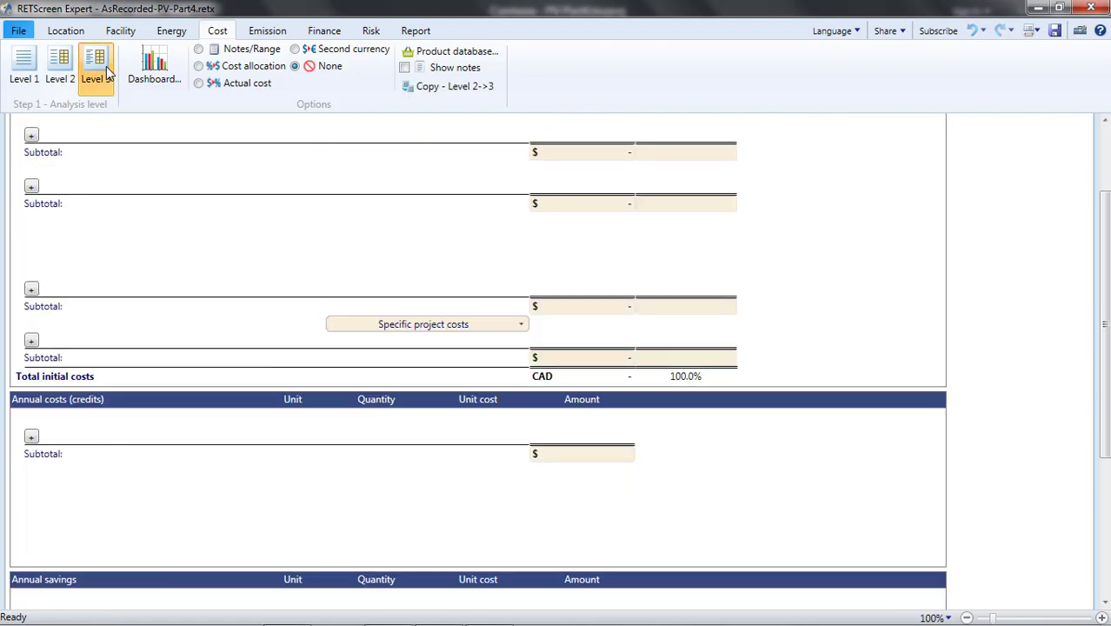
pyautogui.scroll(-8, 171, 268)
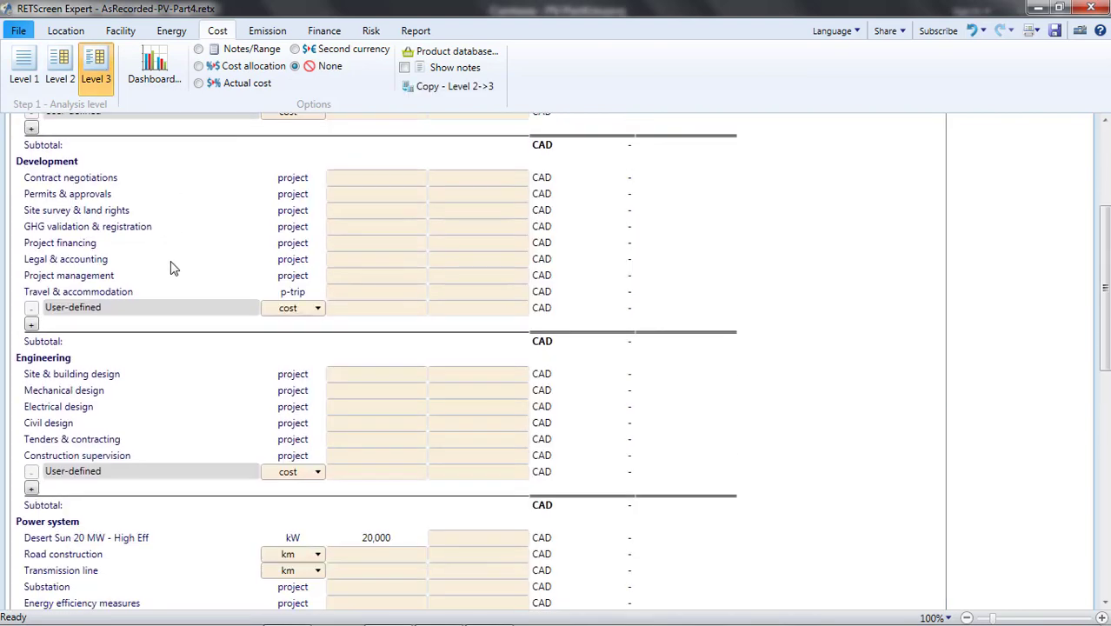
pyautogui.scroll(3, 171, 268)
pyautogui.scroll(6, 171, 269)
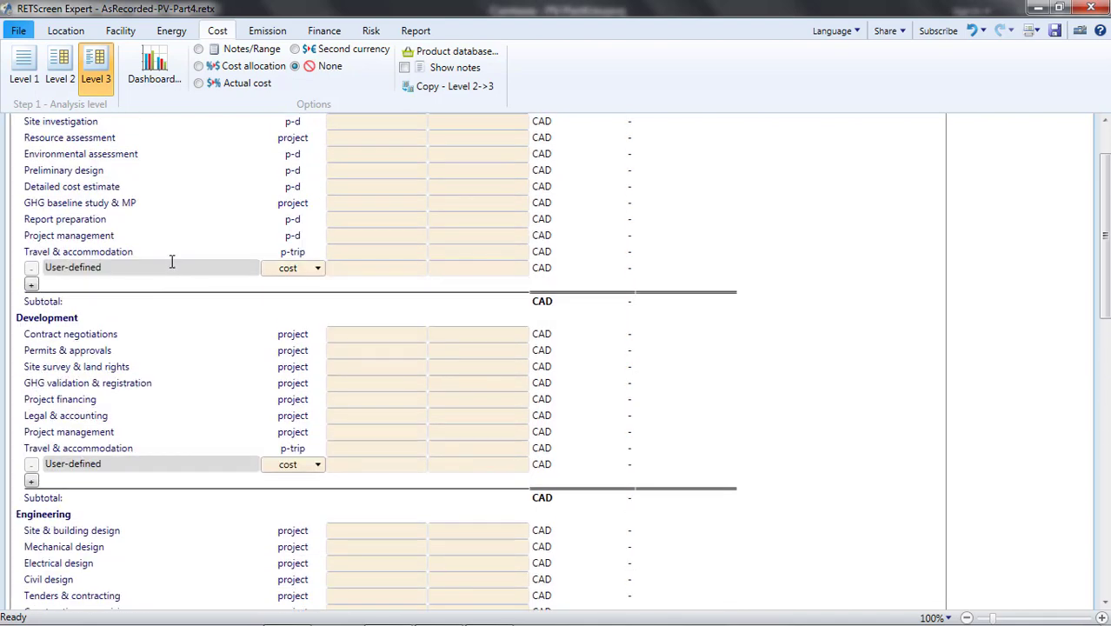
pyautogui.scroll(3, 172, 263)
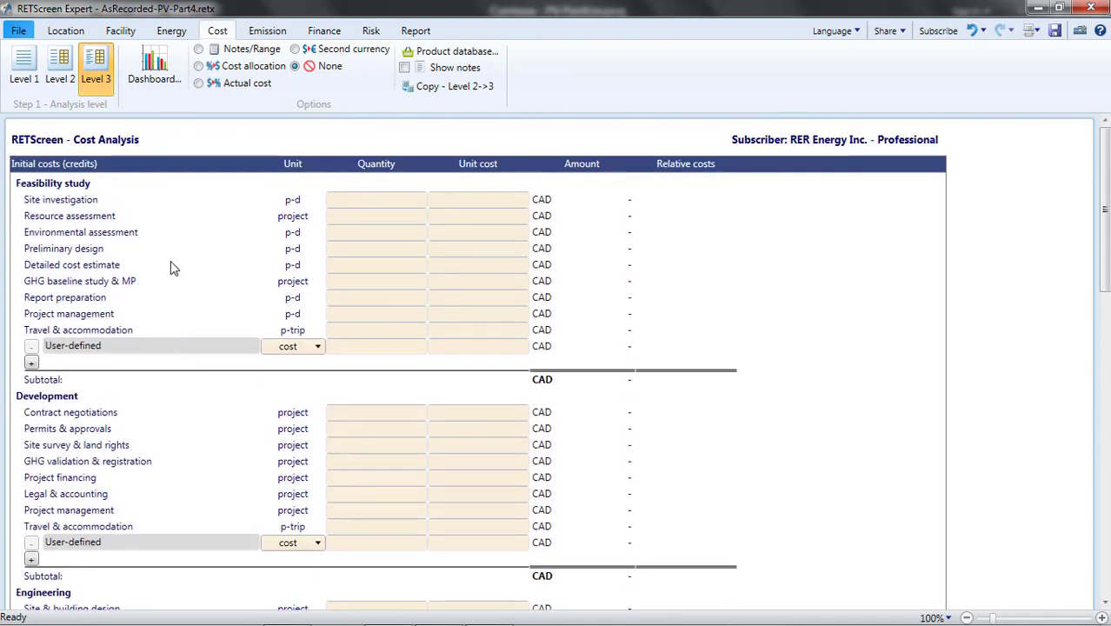
# Copy the Level 2 cost entries into Level 3, overwriting existing data, and review them.
pyautogui.click(446, 91)
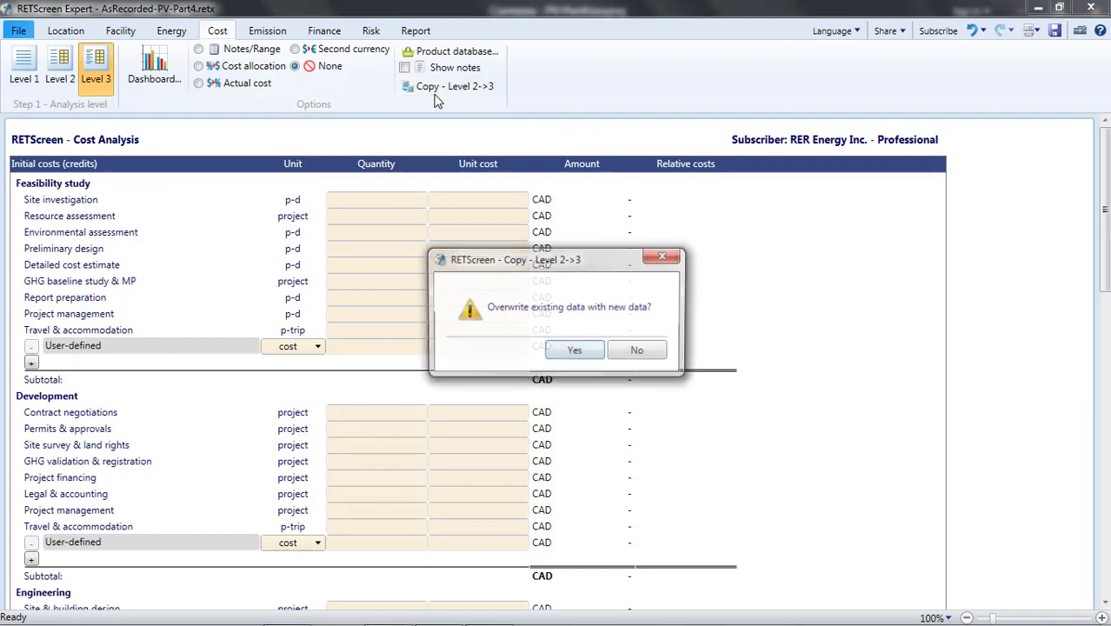
pyautogui.click(575, 352)
pyautogui.scroll(-10, 585, 311)
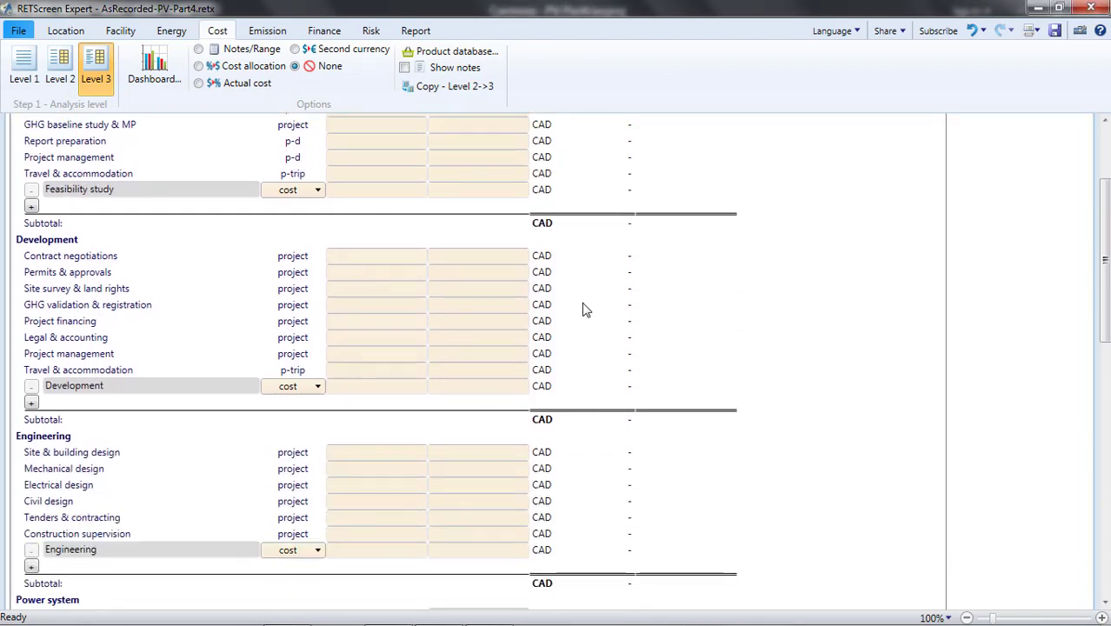
pyautogui.scroll(-15, 585, 311)
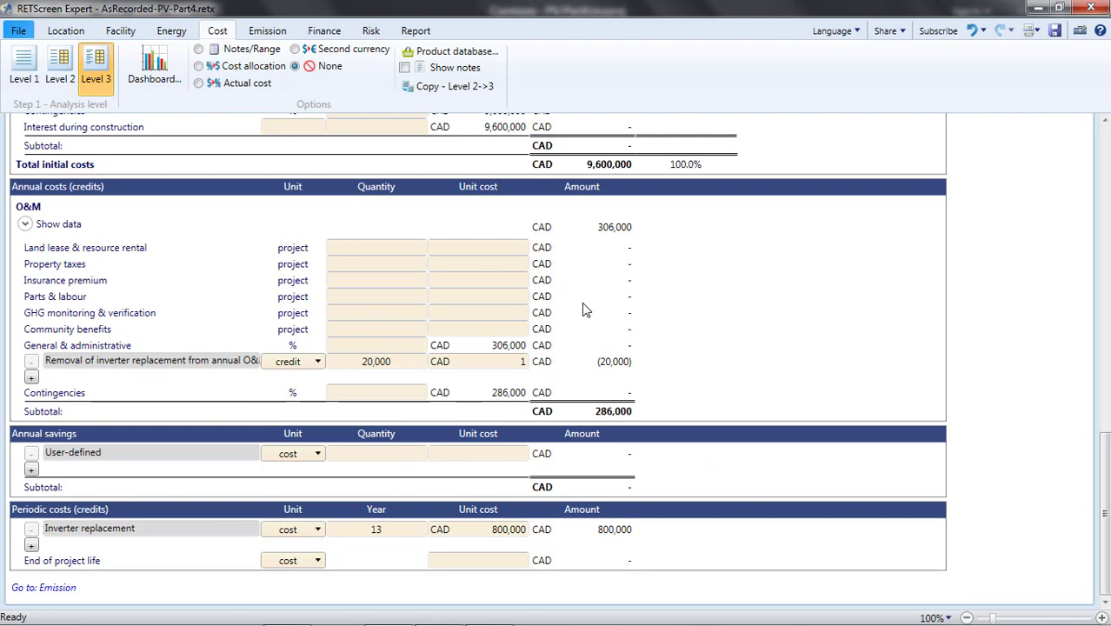
pyautogui.scroll(8, 585, 311)
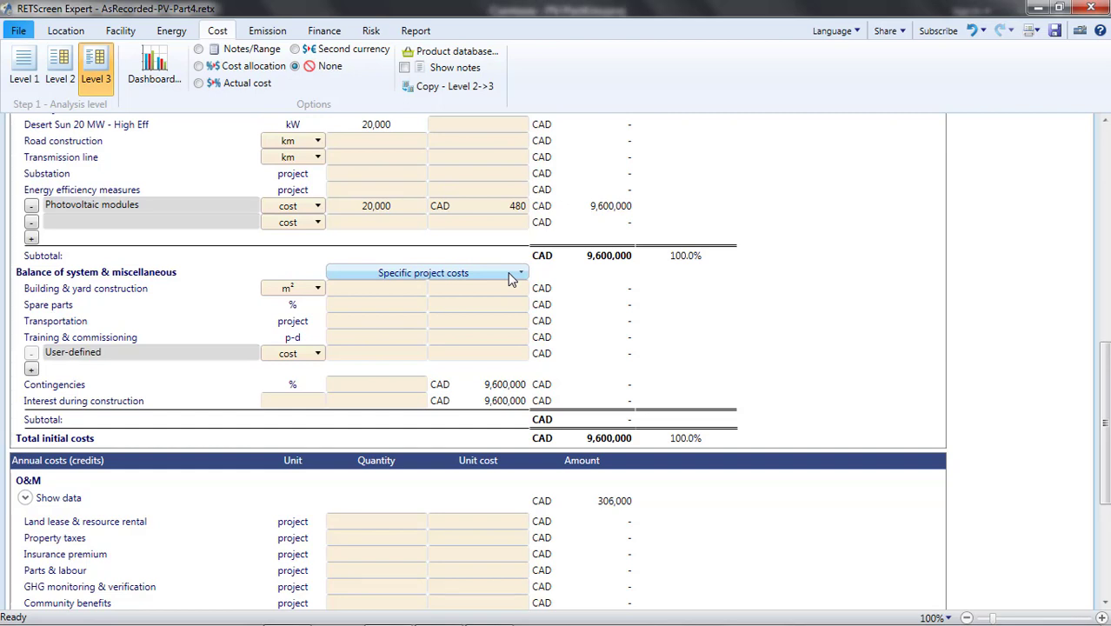
pyautogui.click(511, 278)
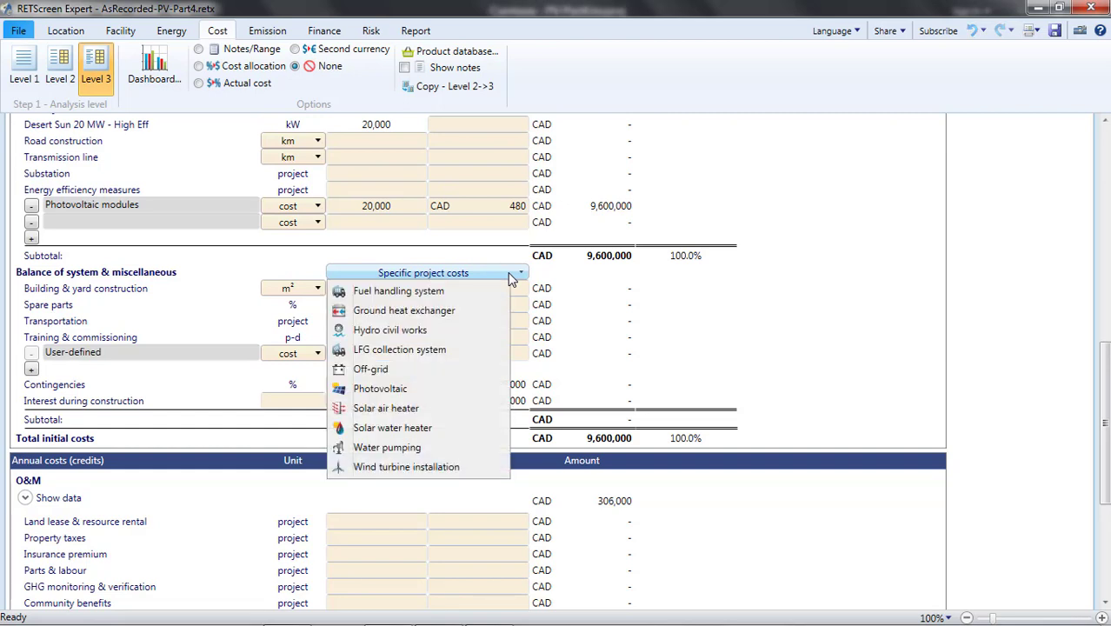
# Add the Photovoltaic specific project costs and set the Inverter to 16,000 kW at 70 CAD.
pyautogui.click(385, 397)
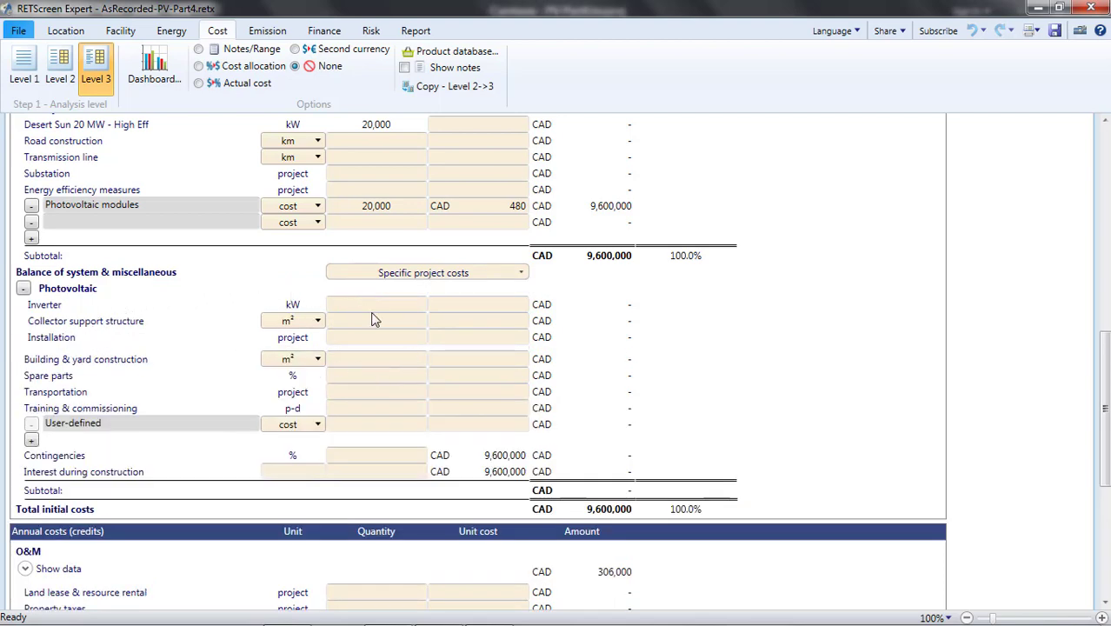
pyautogui.click(371, 305)
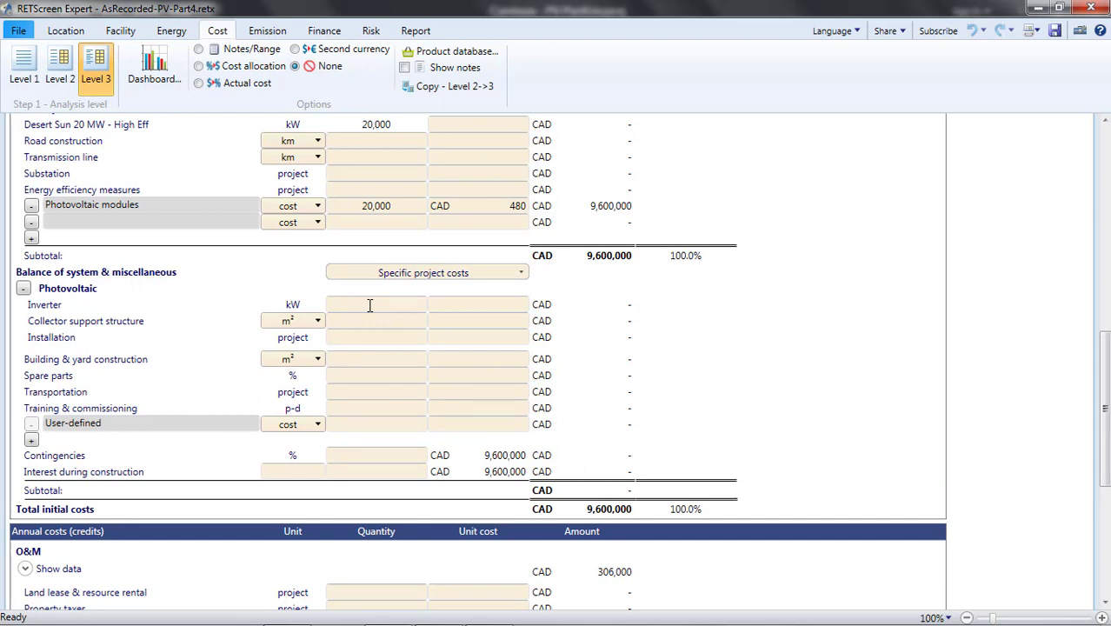
pyautogui.write('16000')
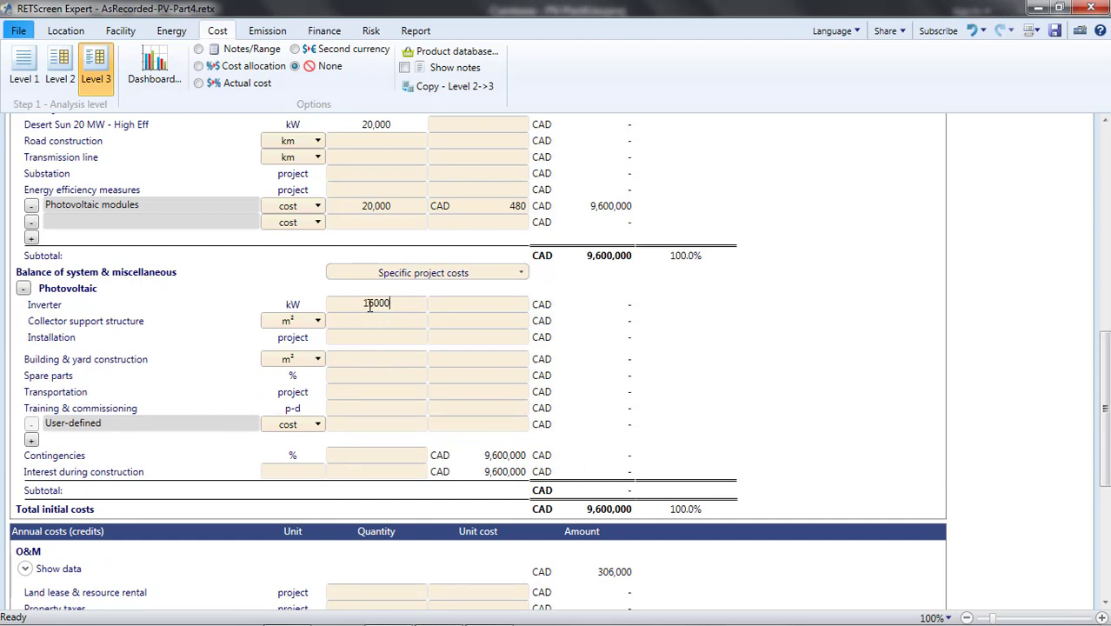
pyautogui.press('Tab')
pyautogui.write('70')
pyautogui.click(376, 321)
# Select the Solar collector area in the Desert Sun 20 MW - High Eff energy details.
pyautogui.click(171, 30)
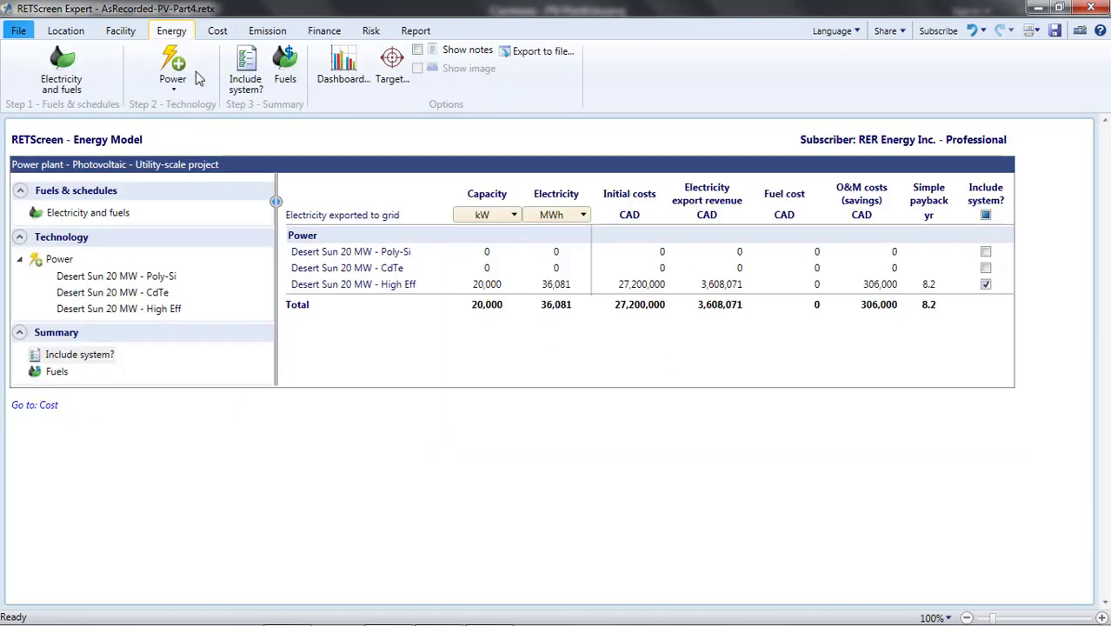
pyautogui.click(329, 285)
pyautogui.scroll(-3, 392, 385)
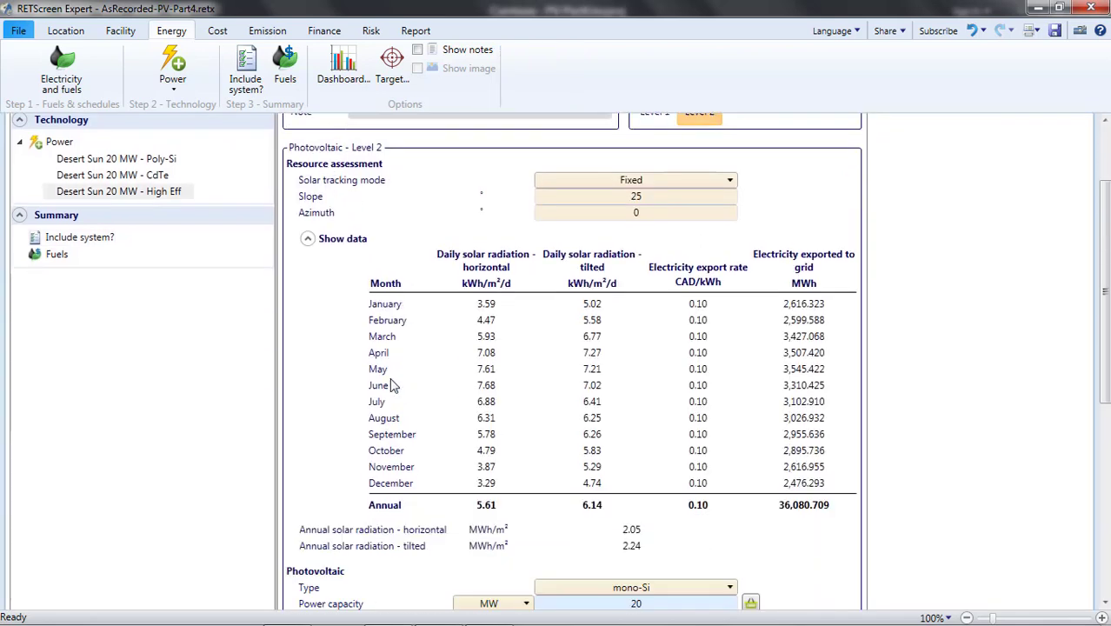
pyautogui.scroll(-3, 391, 385)
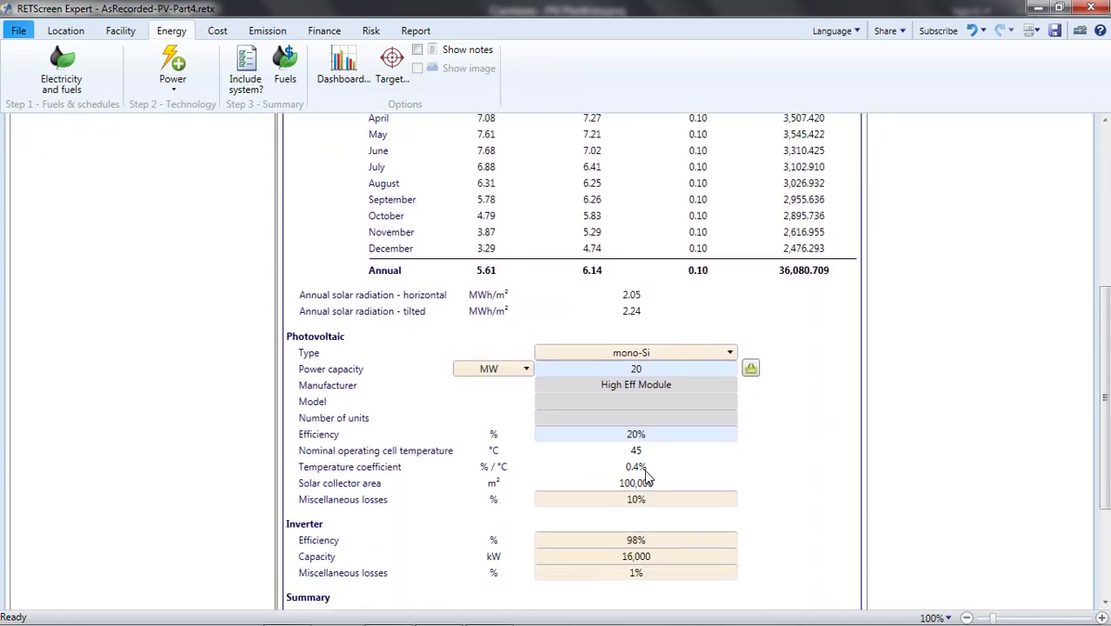
pyautogui.click(646, 481)
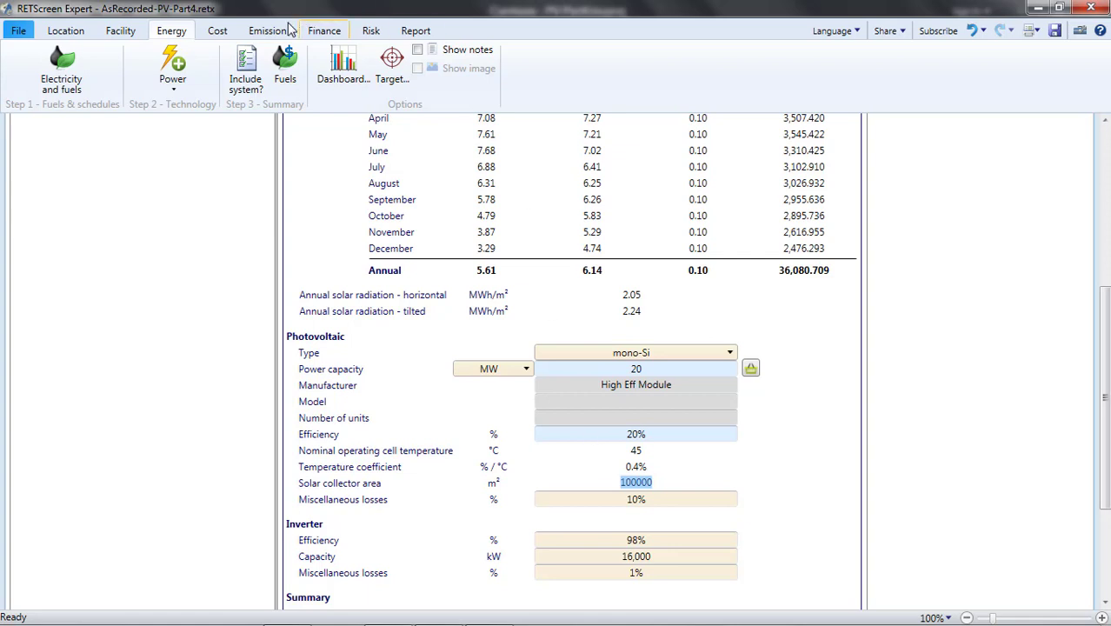
# Set the collector support structure quantity to the 100,000 collector area at 20 CAD unit cost.
pyautogui.click(220, 32)
pyautogui.click(372, 320)
pyautogui.hotkey('ctrl', 'v')
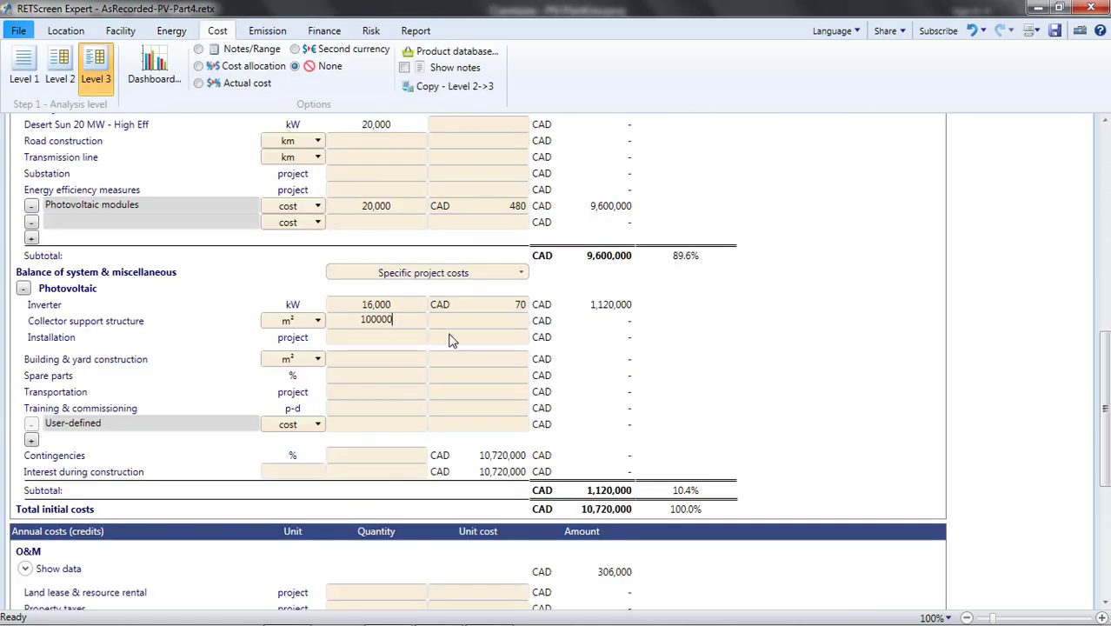
pyautogui.click(466, 321)
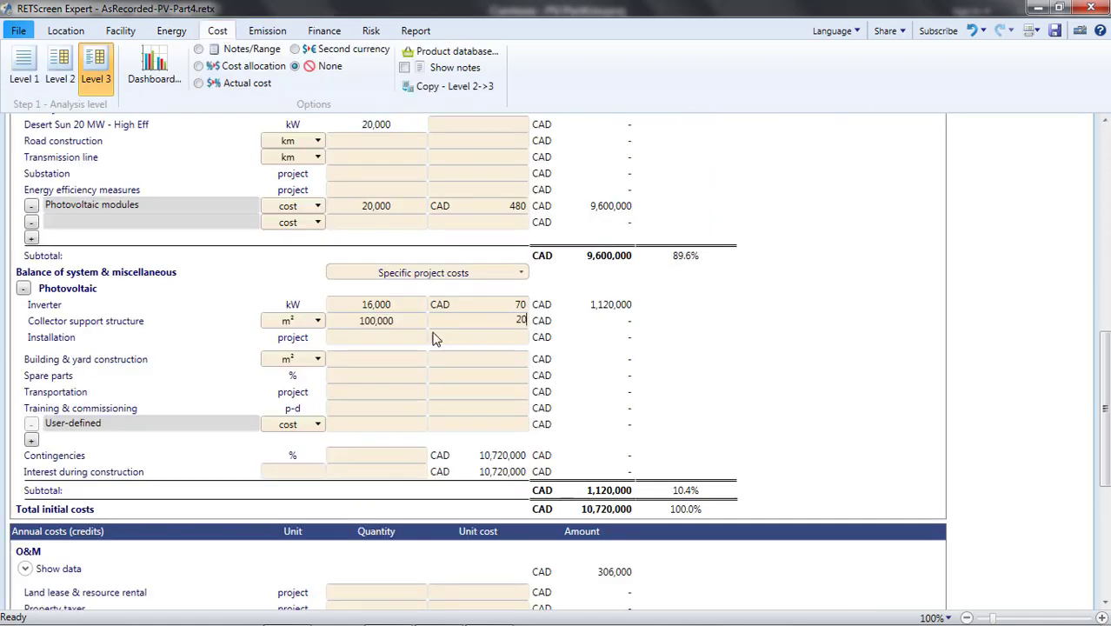
pyautogui.click(383, 336)
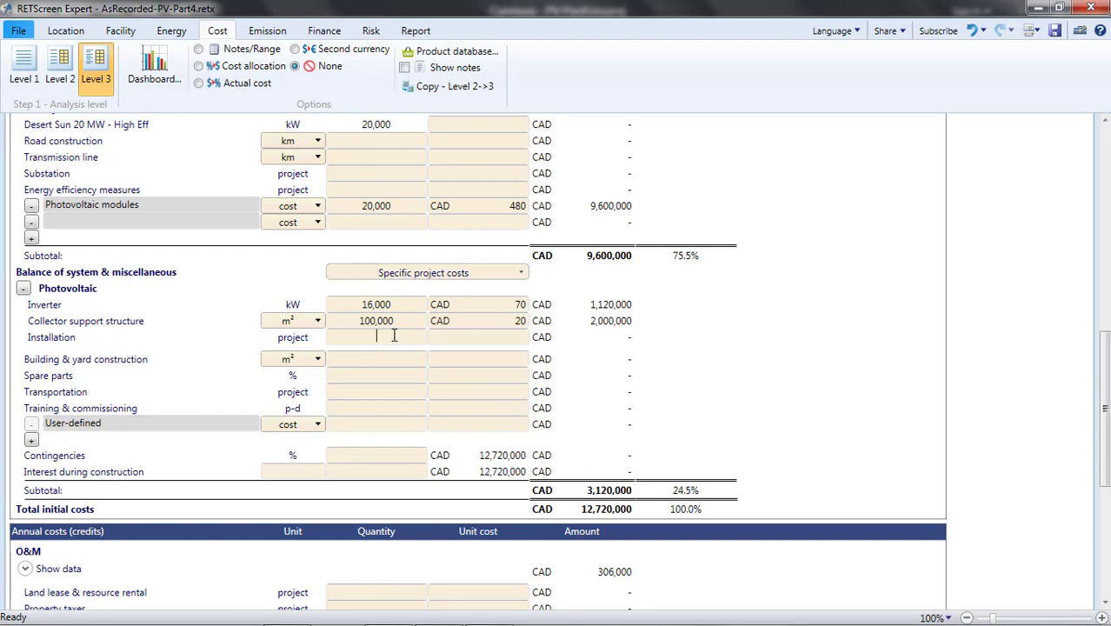
# Enter Installation as quantity 1 at 3,000,000 CAD.
pyautogui.write('1')
pyautogui.click(463, 338)
pyautogui.write('3,000,00')
pyautogui.write('0')
pyautogui.click(644, 348)
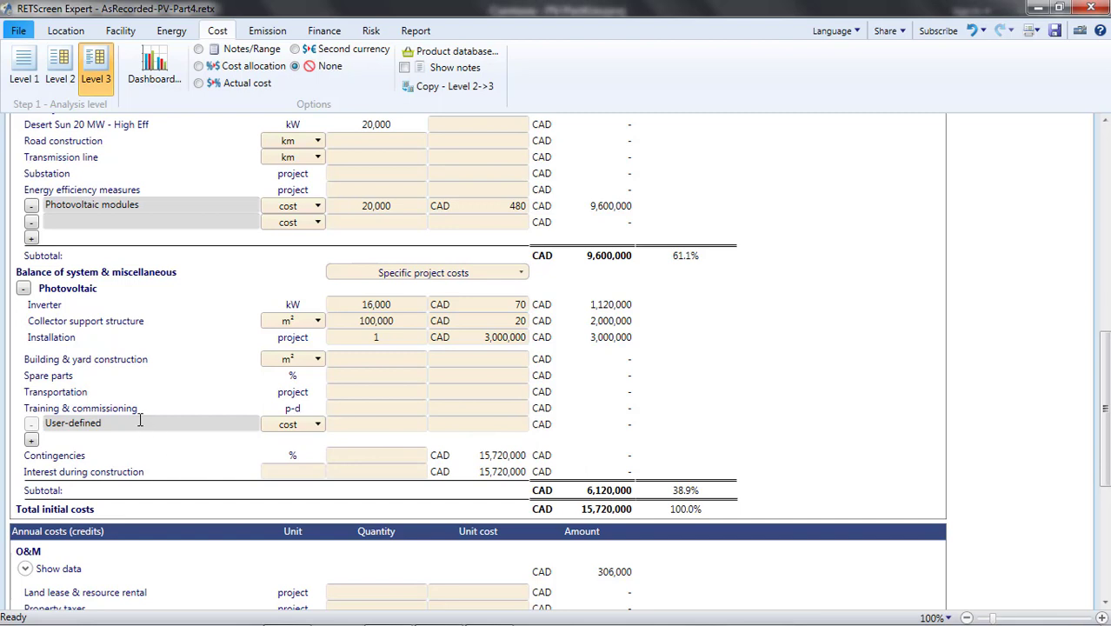
# Rename the user-defined cost line 'Remaining costs' and enter 1 × 11,480,000 CAD.
pyautogui.press('BackSpace')
pyautogui.press('BackSpace')
pyautogui.press('BackSpace')
pyautogui.press('BackSpace')
pyautogui.press('BackSpace')
pyautogui.press('BackSpace')
pyautogui.press('BackSpace')
pyautogui.press('BackSpace')
pyautogui.press('BackSpace')
pyautogui.press('BackSpace')
pyautogui.press('BackSpace')
pyautogui.write('Remaining costs')
pyautogui.press('Tab')
pyautogui.press('Tab')
pyautogui.write('1')
pyautogui.press('Tab')
pyautogui.write('11')
pyautogui.write('48000')
pyautogui.press('Return')
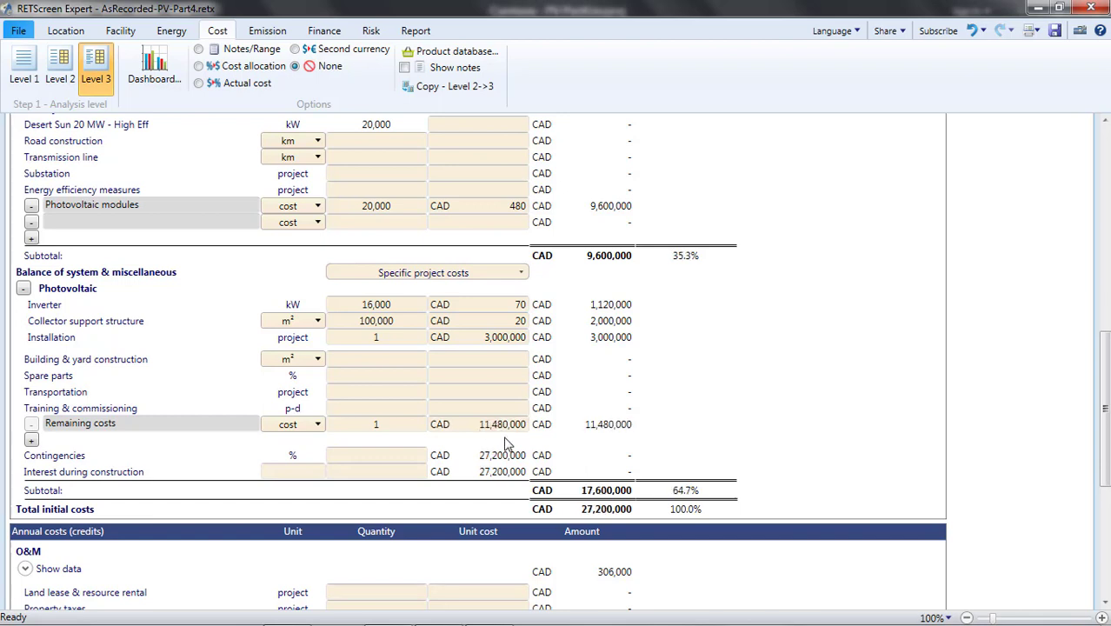
# Bring up the Financial Analysis from the top, showing 27,200,000 CAD costs and 21.4% equity IRR.
pyautogui.scroll(-6, 526, 445)
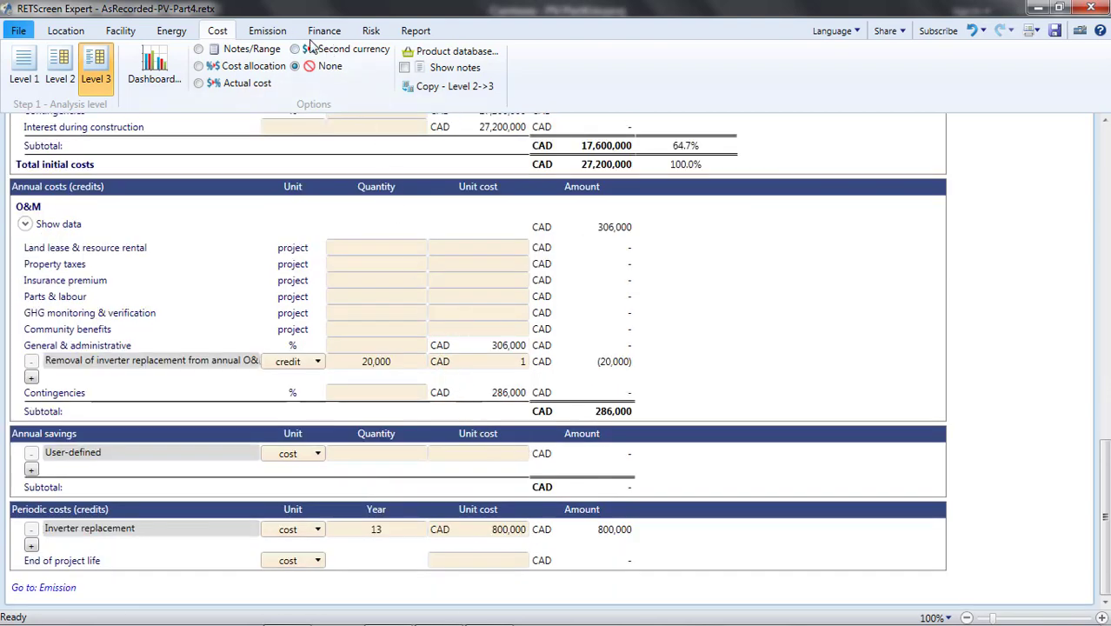
pyautogui.click(326, 33)
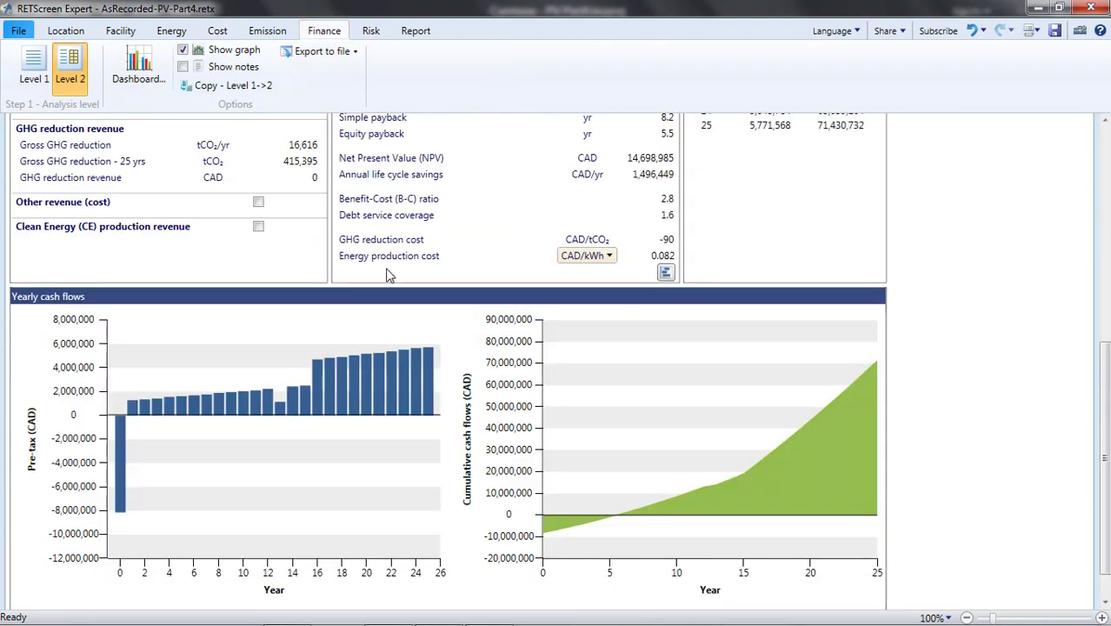
pyautogui.scroll(3, 391, 275)
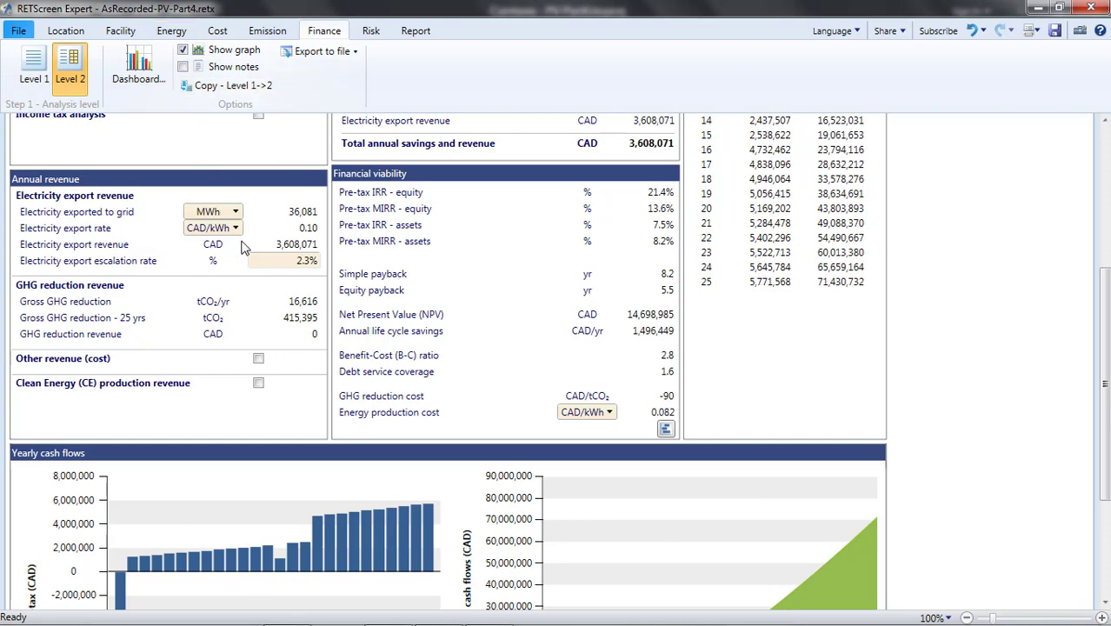
pyautogui.scroll(7, 270, 327)
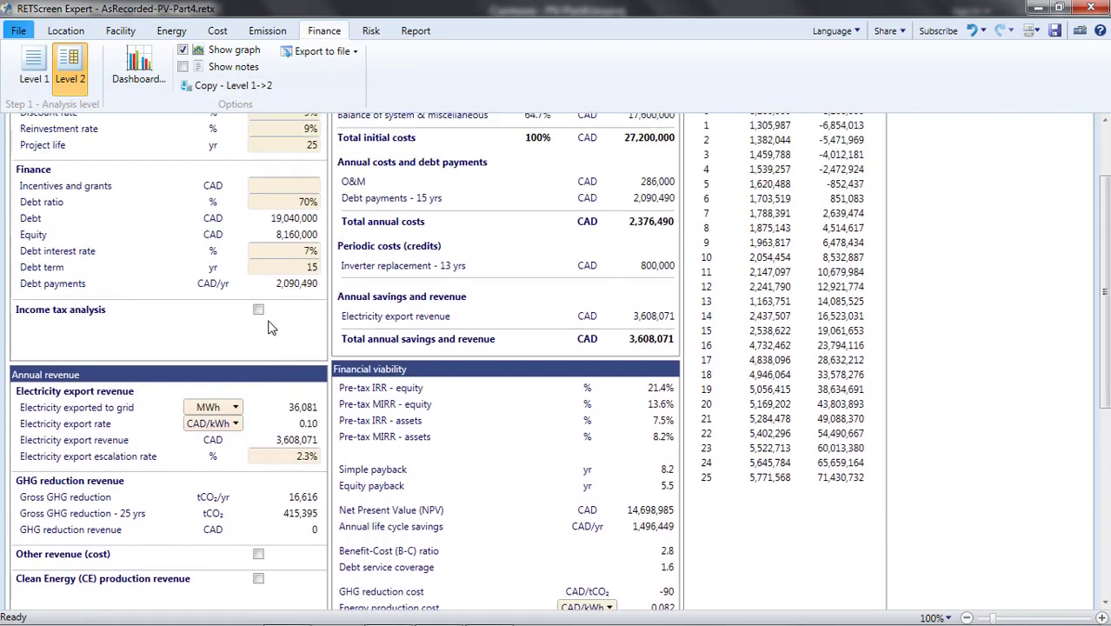
# Review the 0.10 CAD/kWh export rate in Electricity and fuels and the 9% discount rate on Finance.
pyautogui.click(172, 31)
pyautogui.scroll(6, 304, 261)
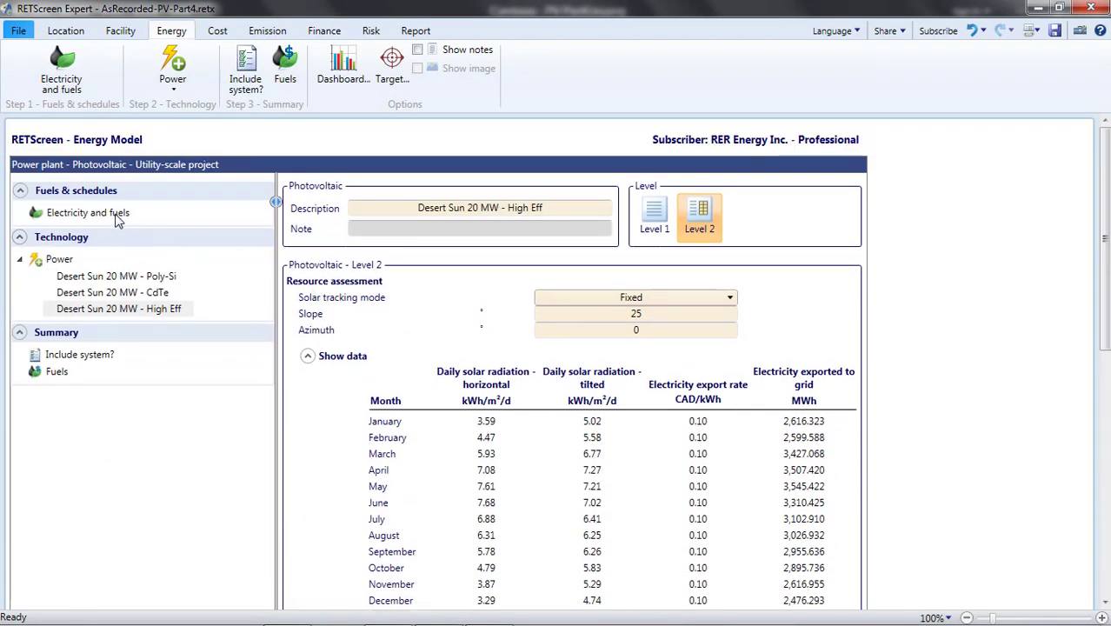
pyautogui.click(118, 220)
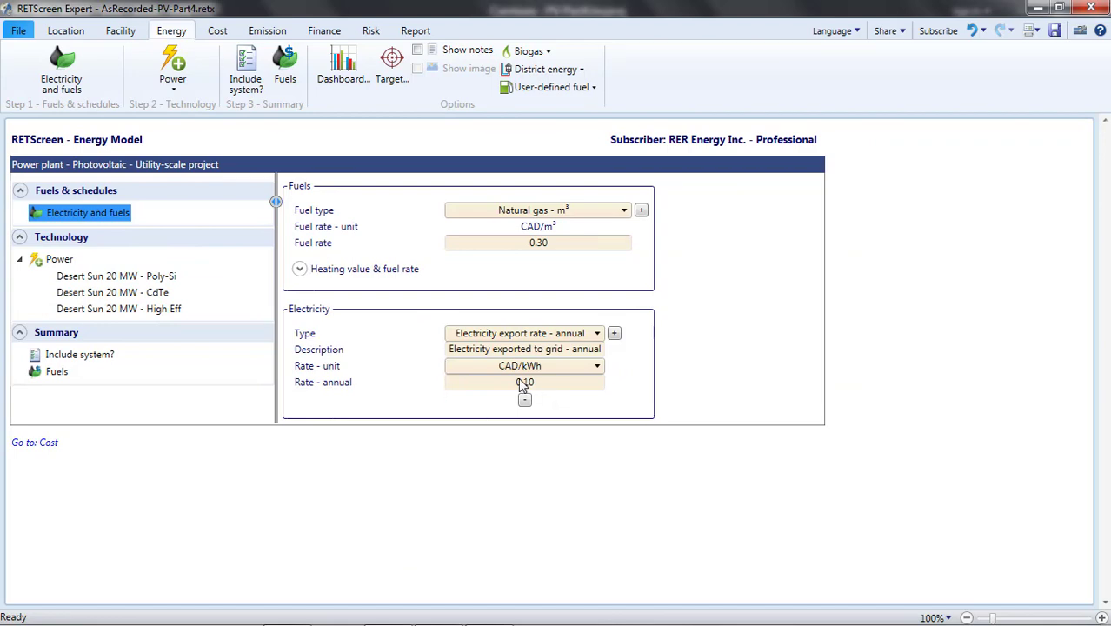
pyautogui.click(320, 35)
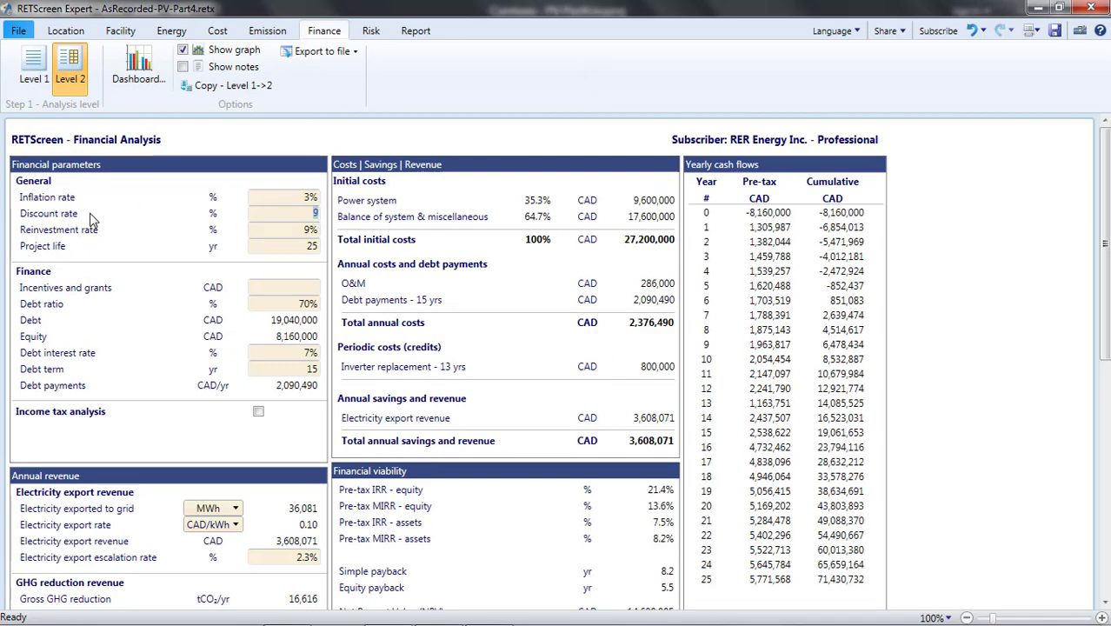
pyautogui.click(124, 221)
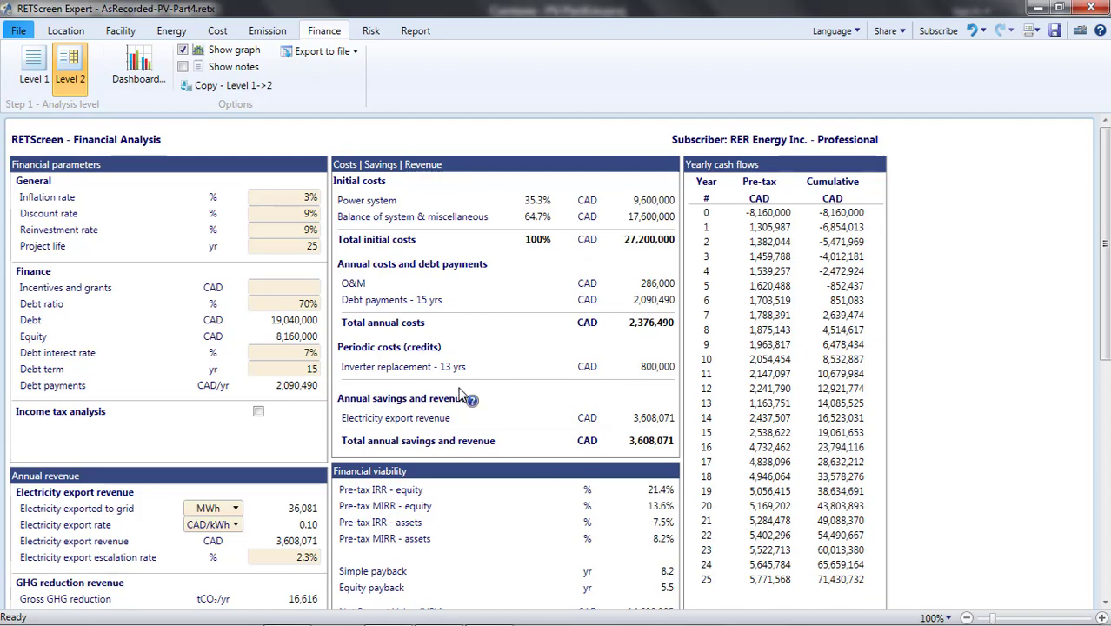
pyautogui.click(166, 32)
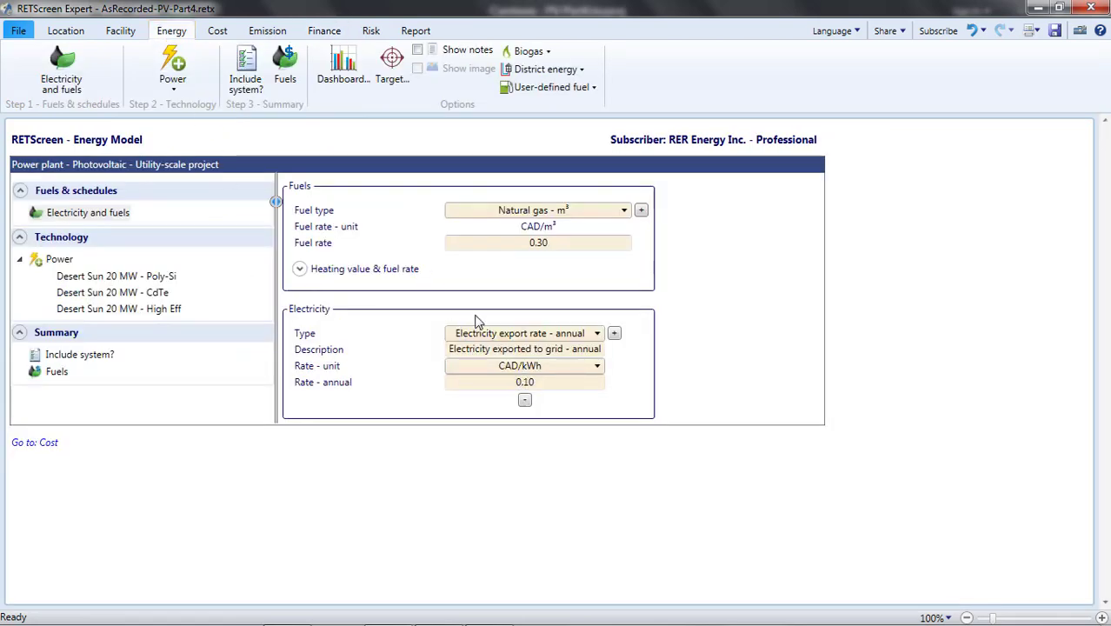
# With the dashboard open, try annual export rates of 0.06 and 0.065 CAD/kWh.
pyautogui.click(343, 68)
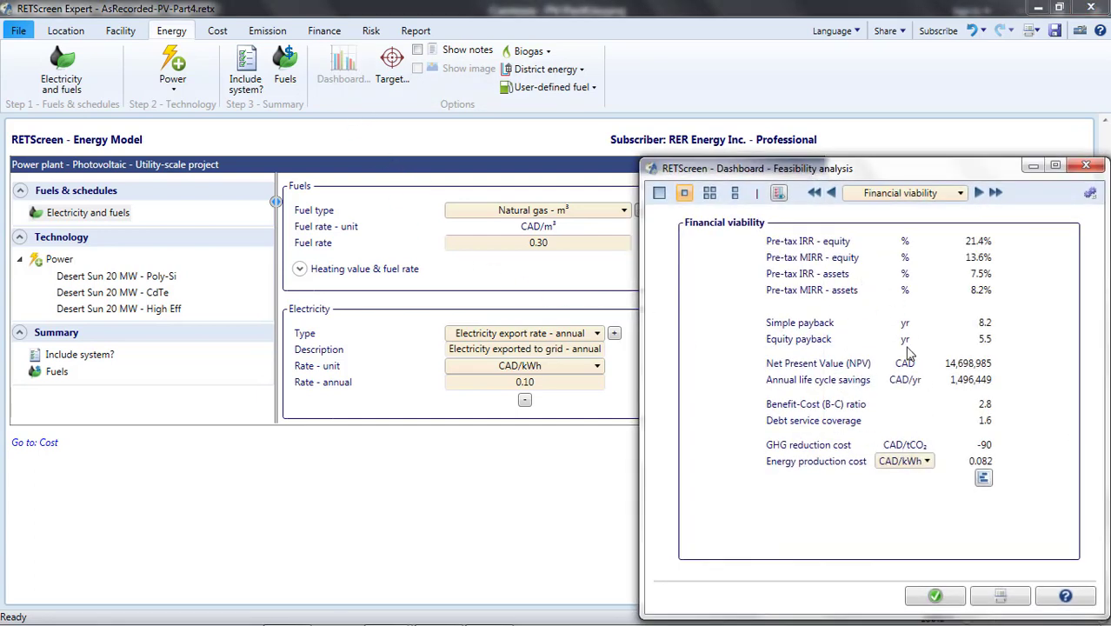
pyautogui.click(548, 383)
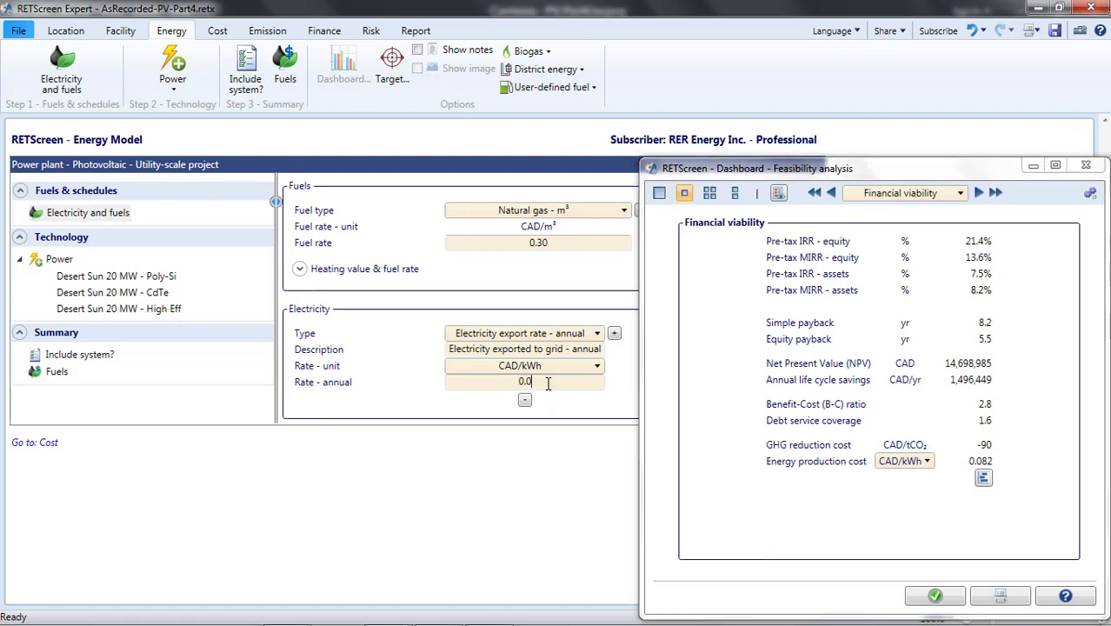
pyautogui.press('BackSpace')
pyautogui.press('BackSpace')
pyautogui.press('BackSpace')
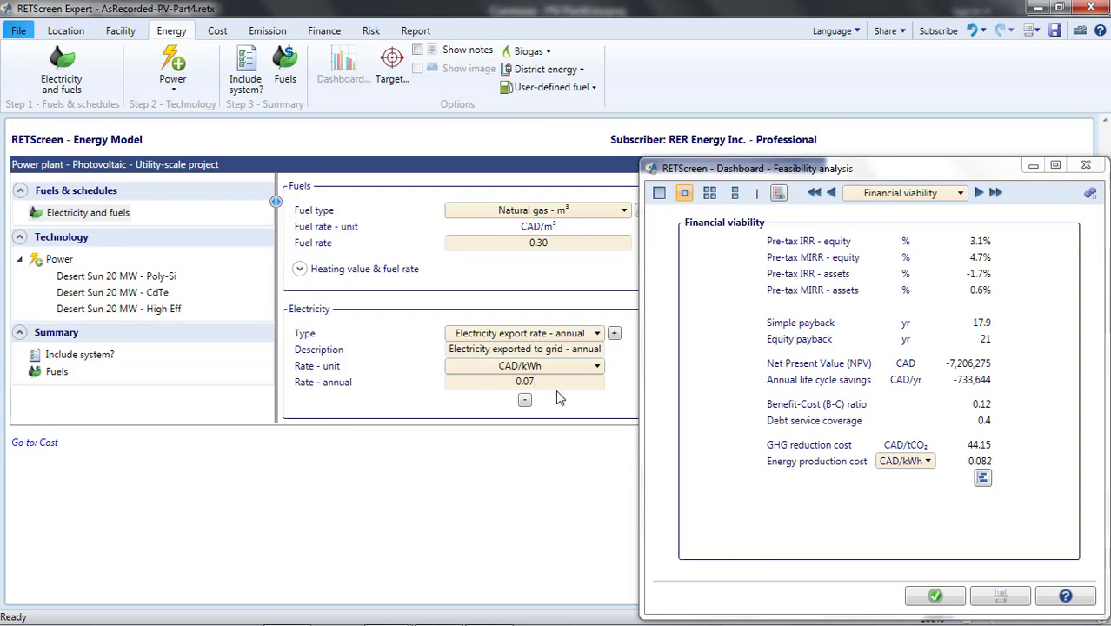
pyautogui.click(562, 381)
pyautogui.write('0.08')
pyautogui.press('BackSpace')
pyautogui.press('BackSpace')
pyautogui.press('BackSpace')
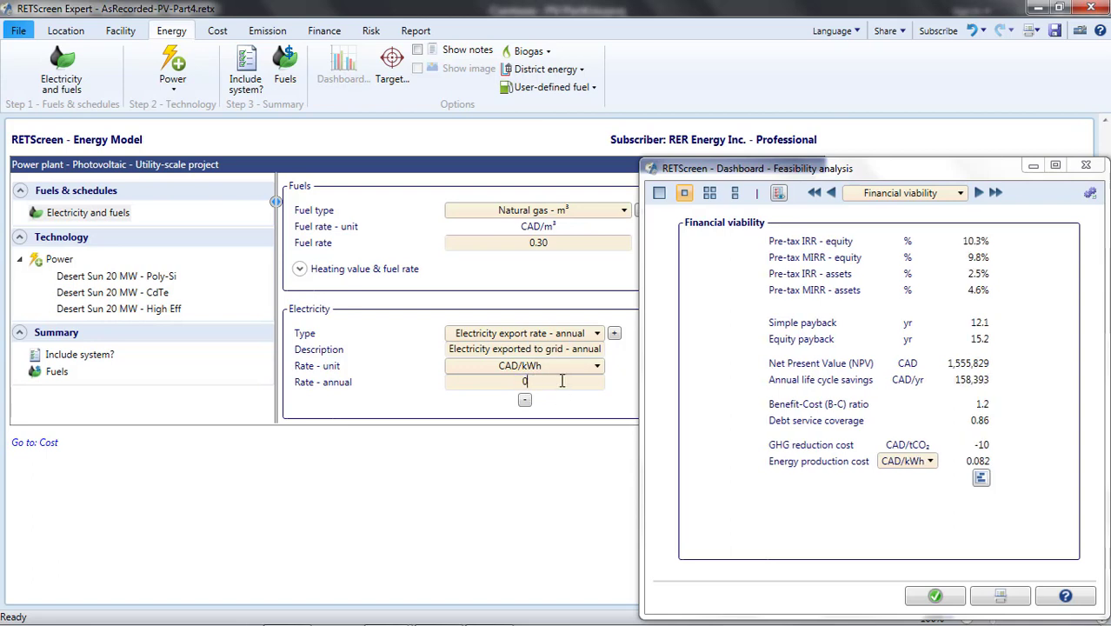
pyautogui.write('.06')
pyautogui.press('Return')
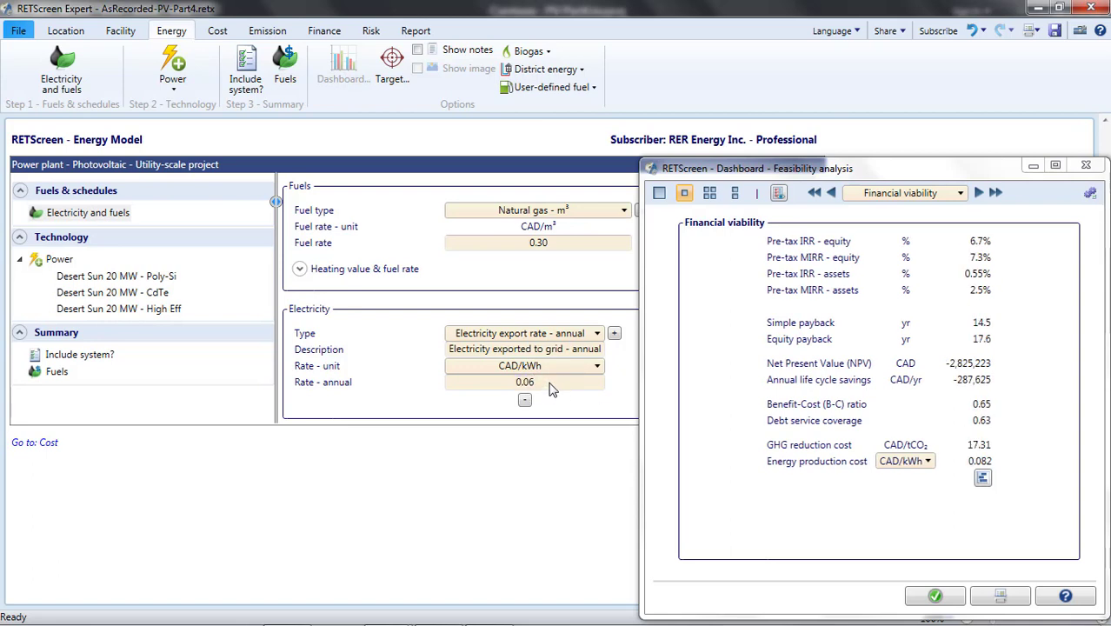
pyautogui.click(551, 383)
pyautogui.write('5')
pyautogui.press('Return')
# Refine the export rate through 0.066 and 0.0665 to 0.066448731 CAD/kWh, bringing NPV to 0.
pyautogui.click(552, 381)
pyautogui.press('BackSpace')
pyautogui.write('6')
pyautogui.click(567, 395)
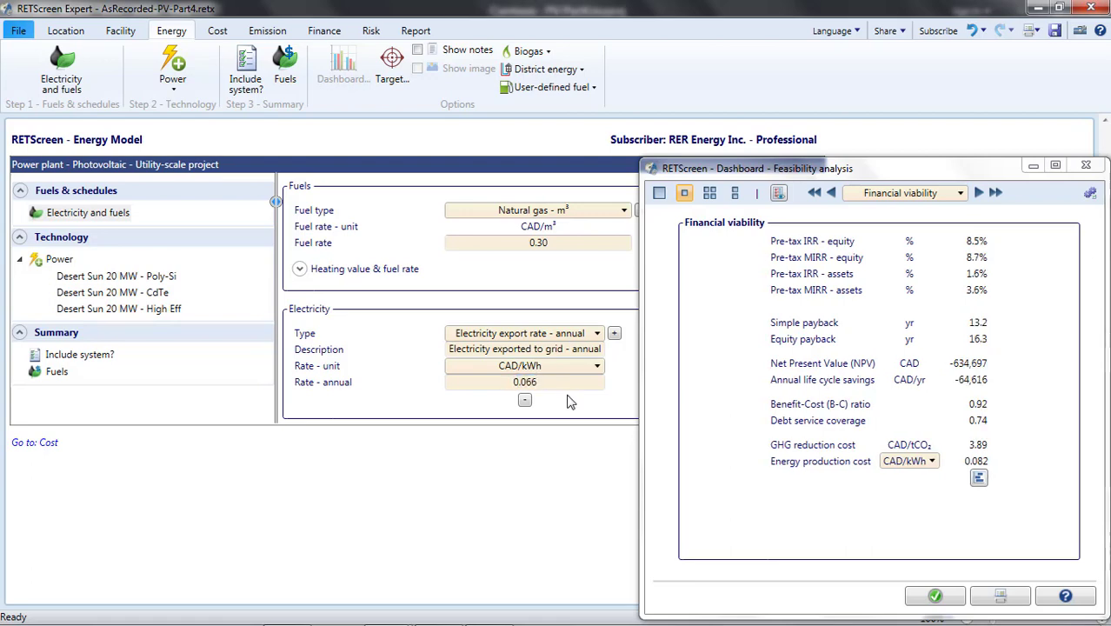
pyautogui.click(564, 383)
pyautogui.click(564, 382)
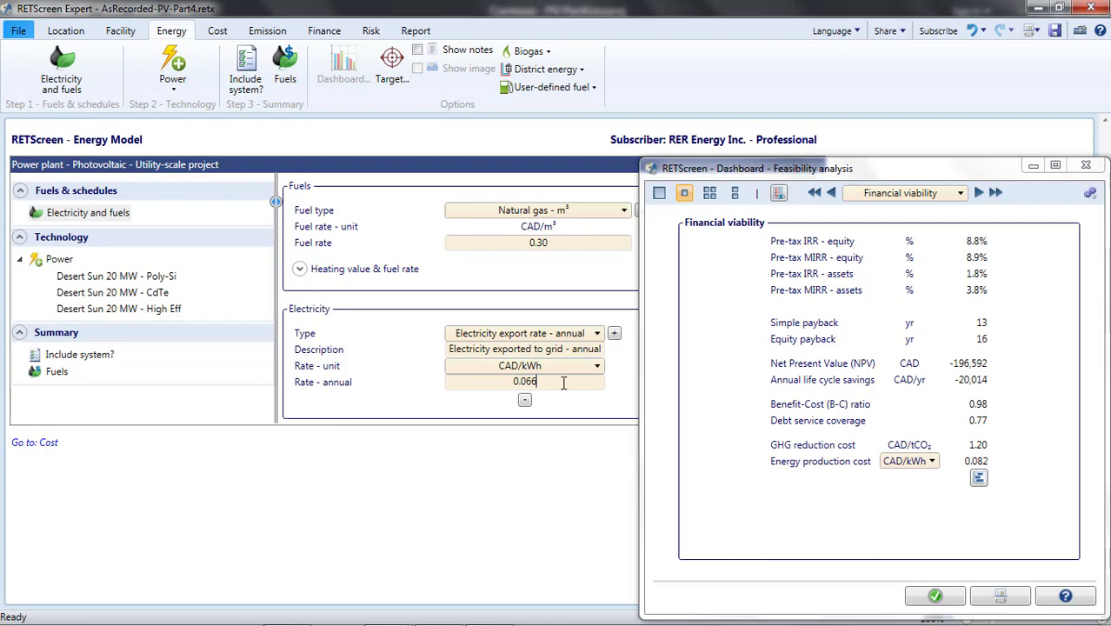
pyautogui.write('5')
pyautogui.click(574, 405)
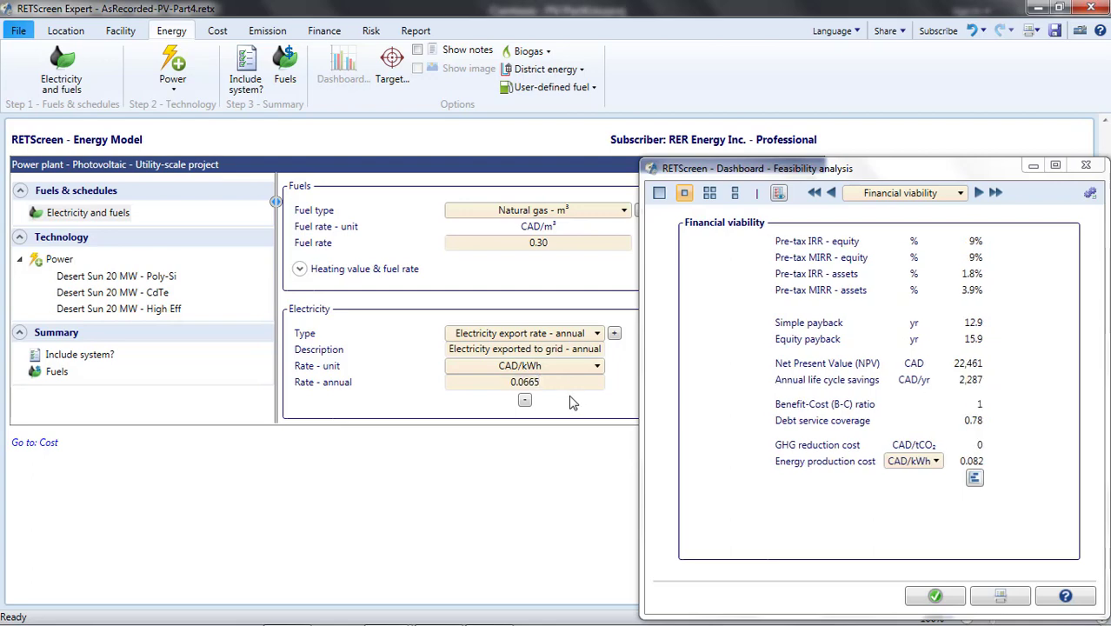
pyautogui.click(566, 383)
pyautogui.click(566, 384)
pyautogui.press('BackSpace')
pyautogui.write('448731')
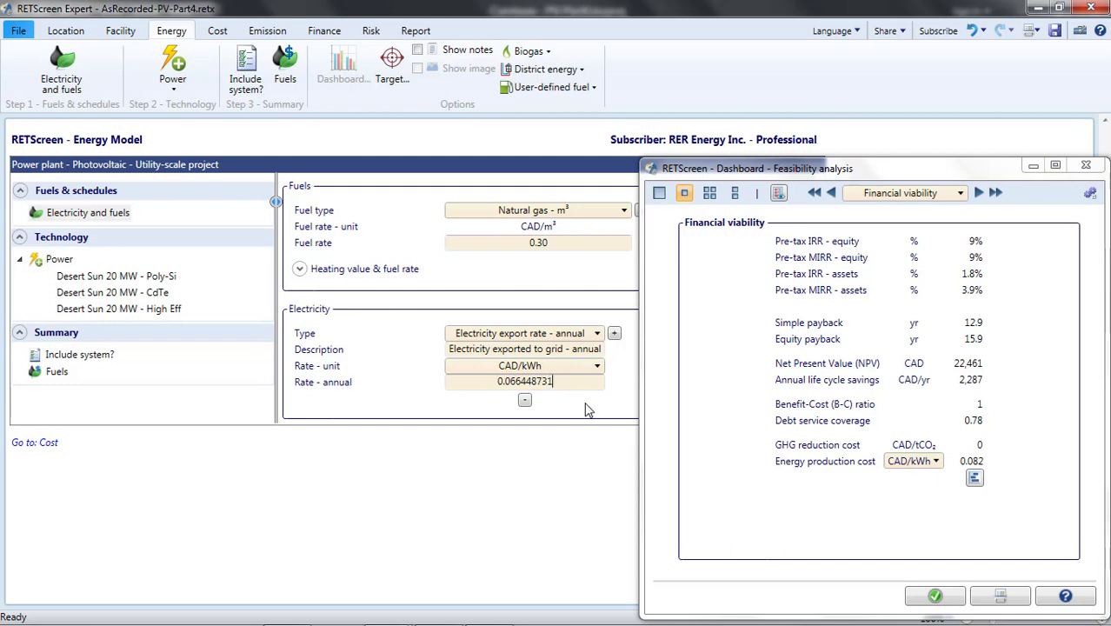
pyautogui.press('Return')
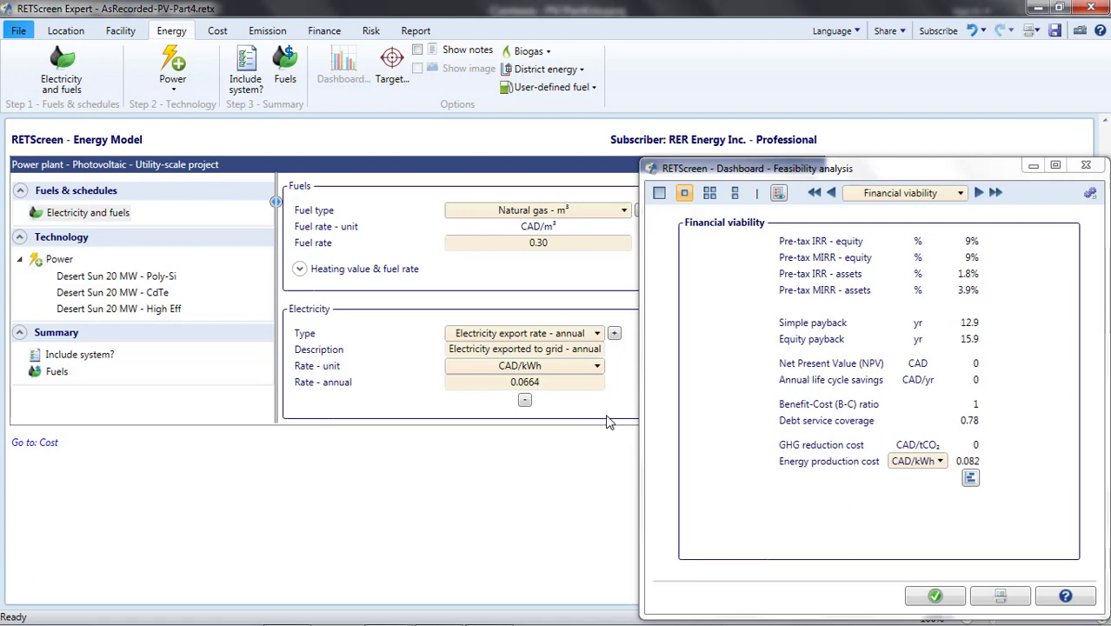
# Close the dashboard and inspect the 0.07 CAD/kWh export rate on the Financial Analysis.
pyautogui.click(938, 598)
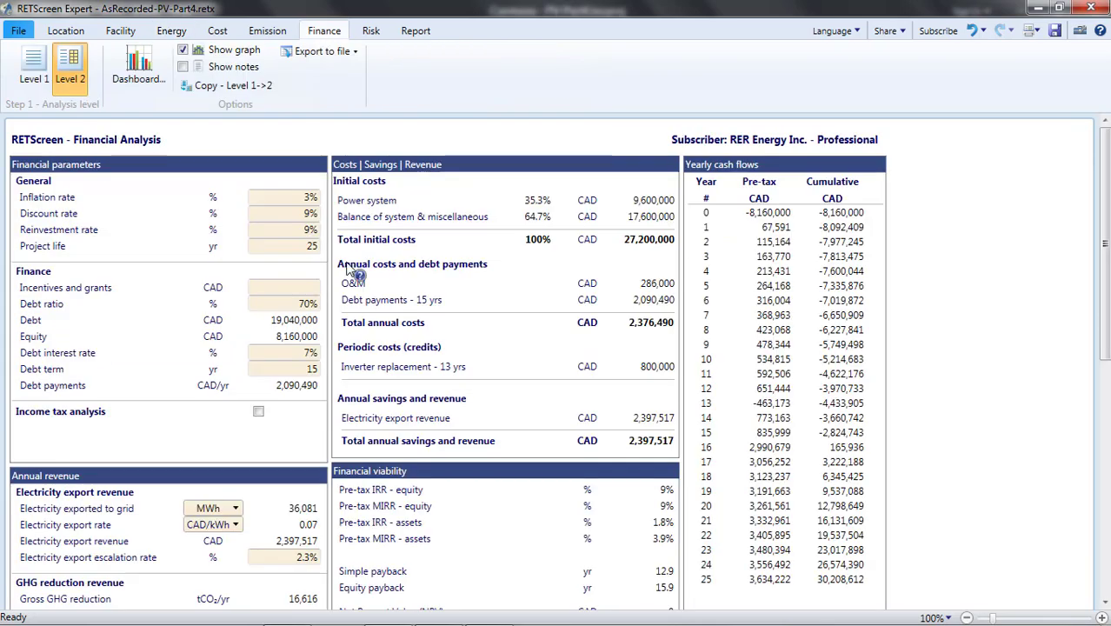
pyautogui.scroll(-3, 645, 520)
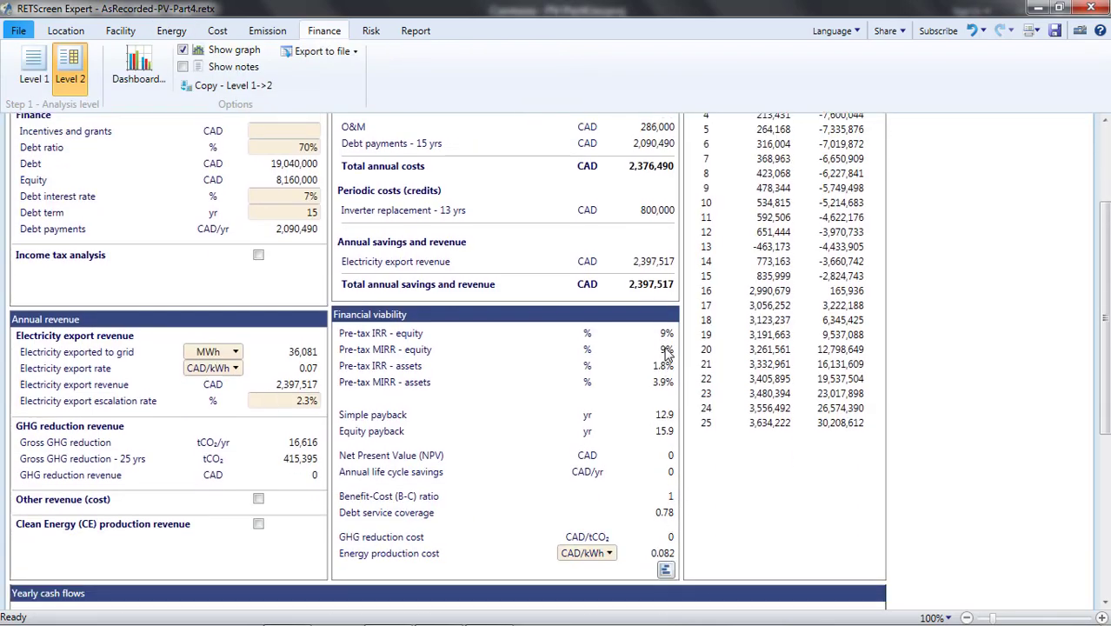
pyautogui.scroll(4, 667, 349)
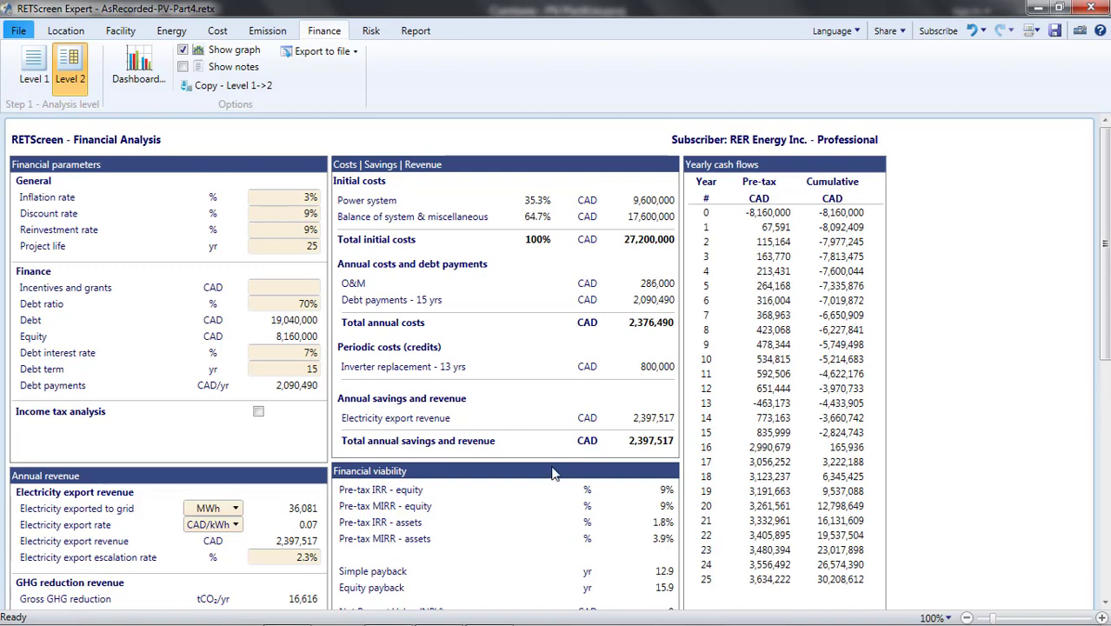
pyautogui.click(320, 525)
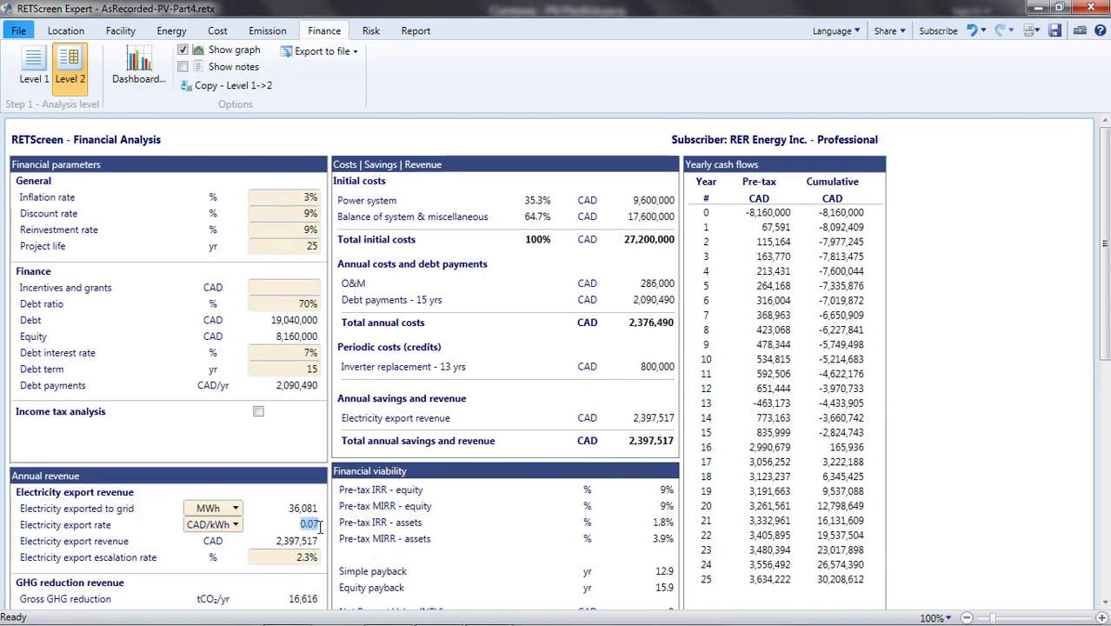
pyautogui.click(519, 469)
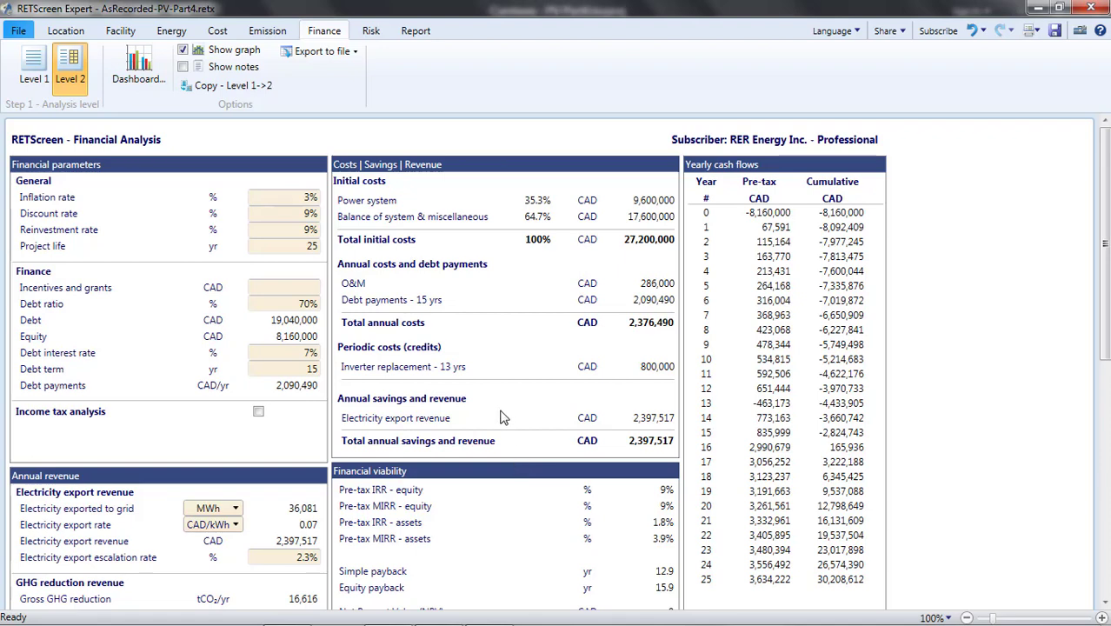
# Move the facility marker to Cypress County, Alberta and use Medicine Hat Airport climate data.
pyautogui.click(66, 31)
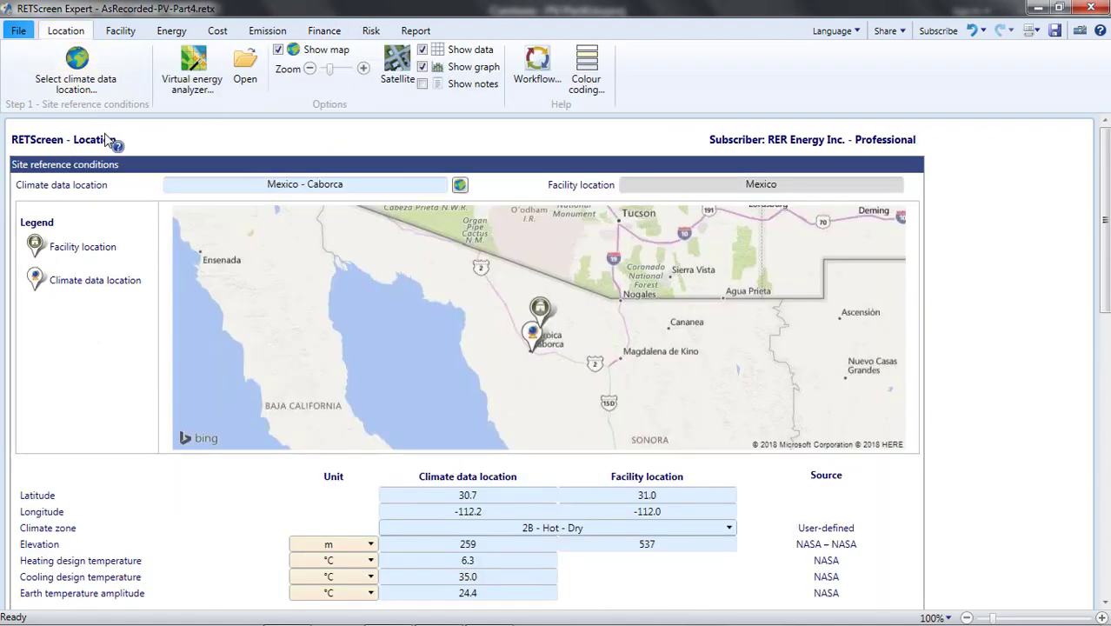
pyautogui.click(87, 83)
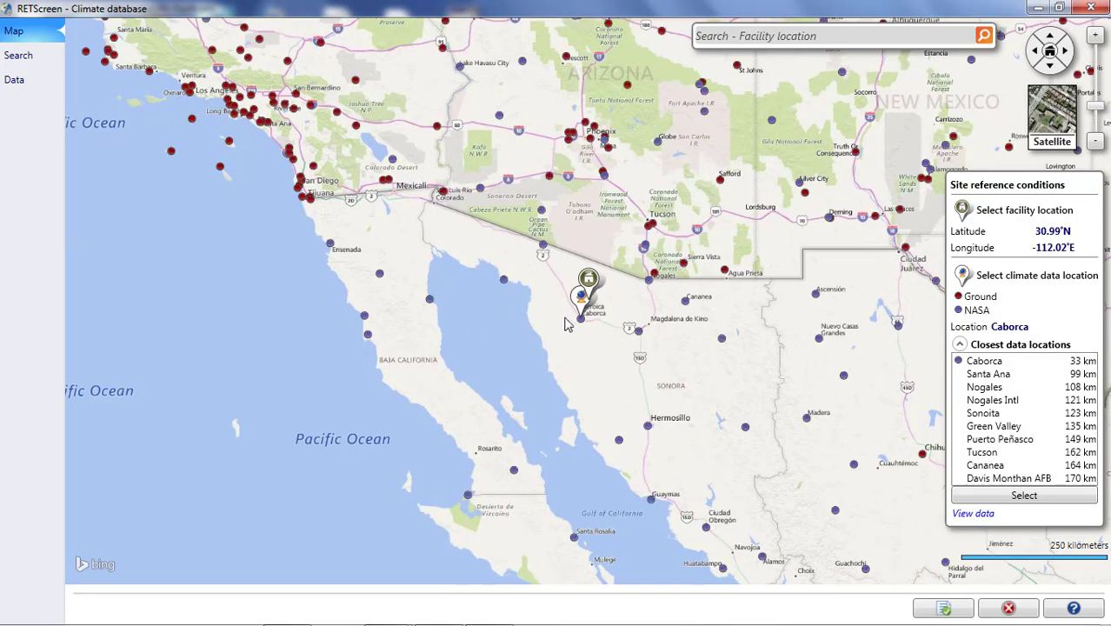
pyautogui.scroll(-3, 587, 278)
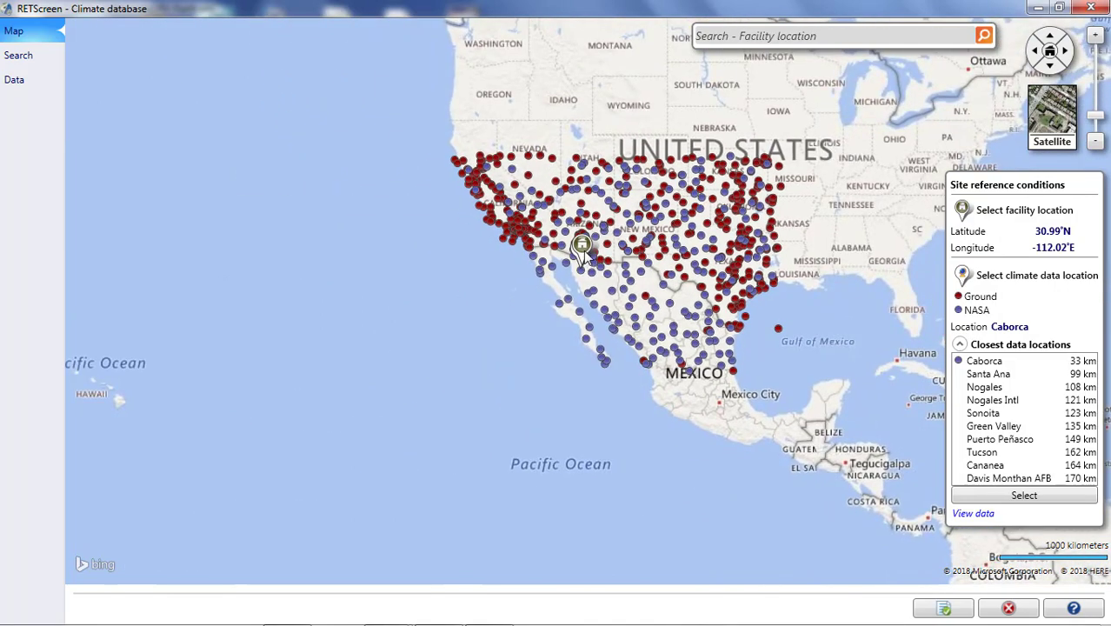
pyautogui.moveTo(583, 251); pyautogui.dragTo(566, 308)
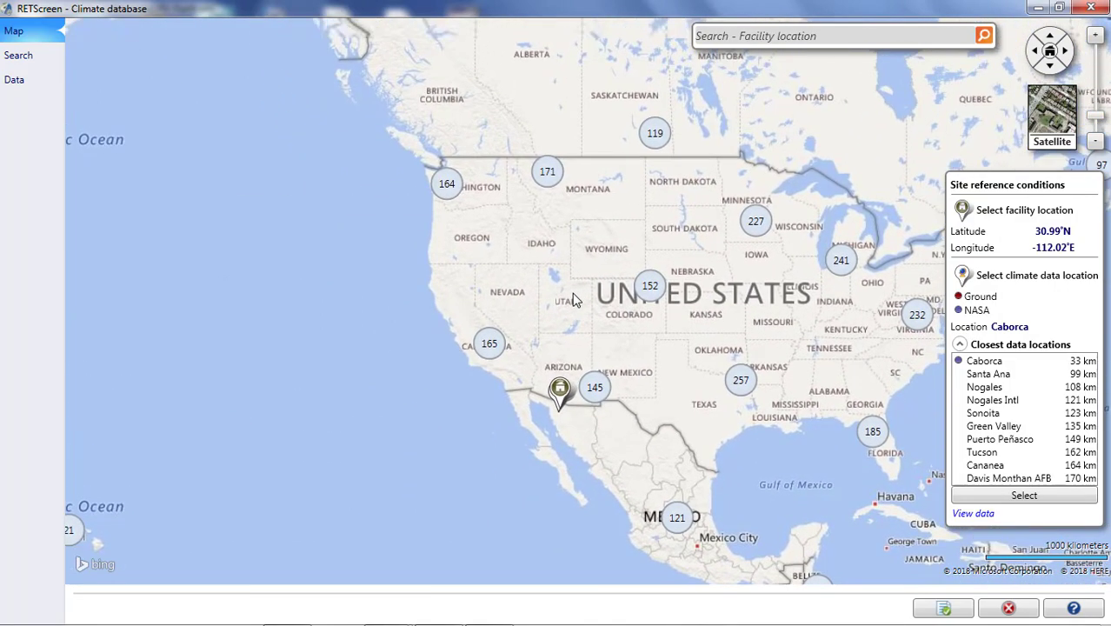
pyautogui.moveTo(561, 424)
pyautogui.mouseDown()
pyautogui.moveTo(564, 173)
pyautogui.moveTo(574, 163)
pyautogui.moveTo(528, 301)
pyautogui.moveTo(526, 271)
pyautogui.moveTo(567, 244)
pyautogui.mouseUp()
pyautogui.scroll(2, 576, 200)
pyautogui.scroll(2, 521, 308)
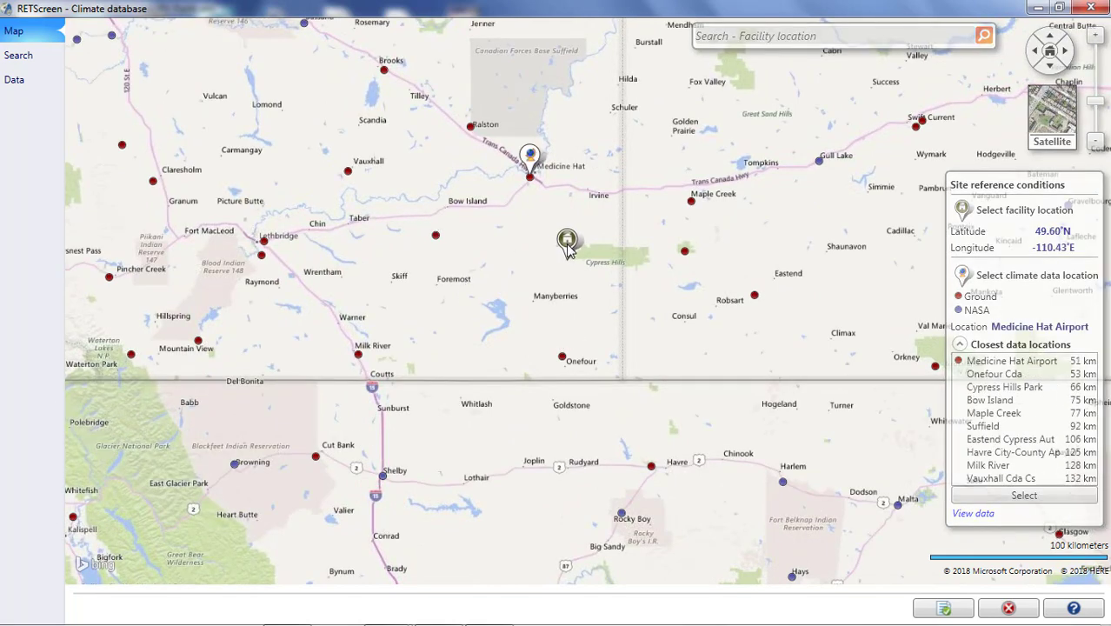
pyautogui.click(945, 608)
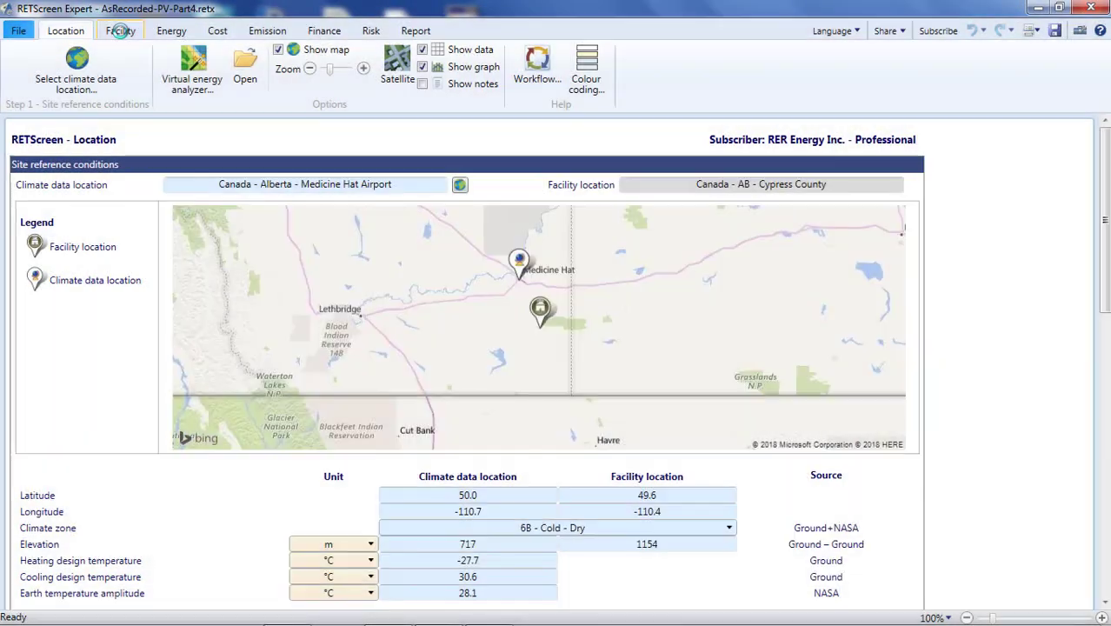
# Rename the facility from Desert Sun to Prairie Sun.
pyautogui.click(120, 31)
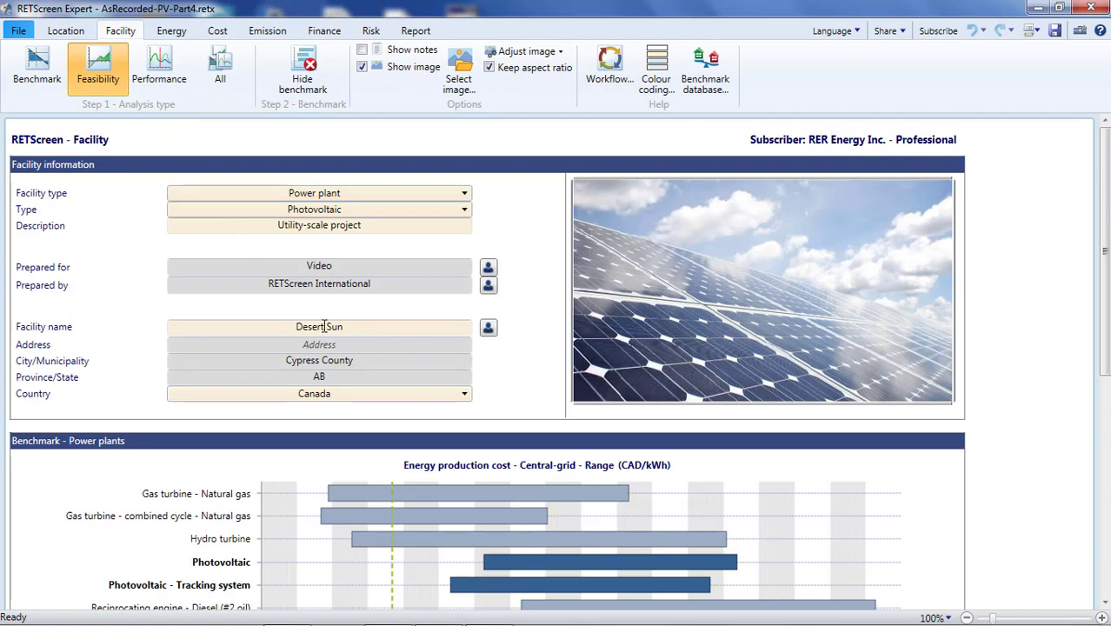
pyautogui.click(322, 326)
pyautogui.press('BackSpace')
pyautogui.press('BackSpace')
pyautogui.press('BackSpace')
pyautogui.press('BackSpace')
pyautogui.press('BackSpace')
pyautogui.press('BackSpace')
pyautogui.write('Prairie')
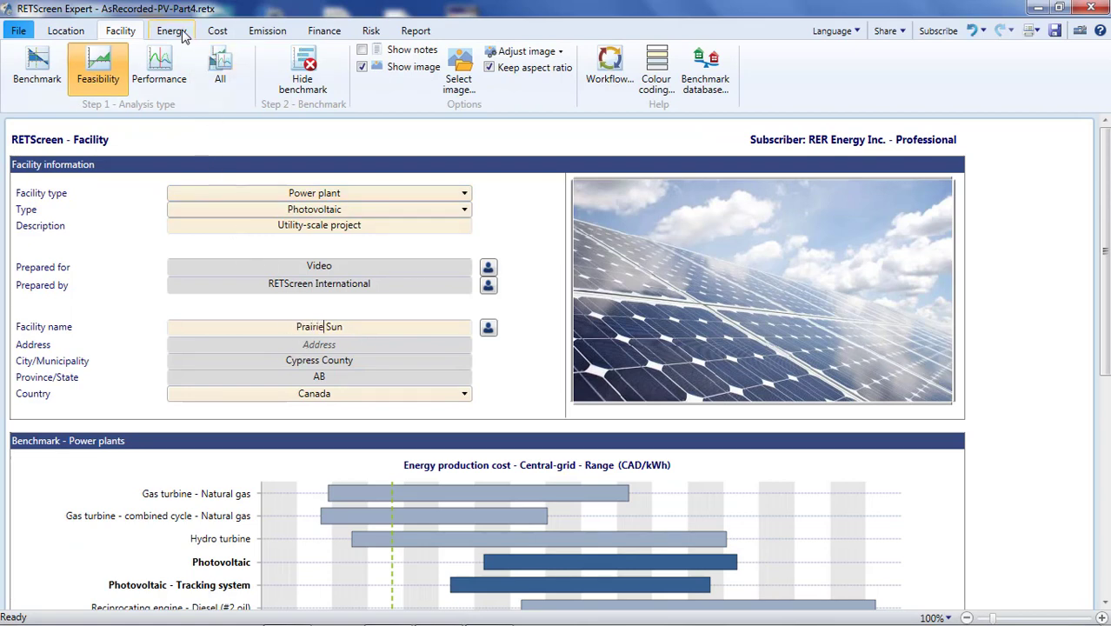
# Set the annual electricity export rate to 0.1 CAD/kWh.
pyautogui.click(172, 30)
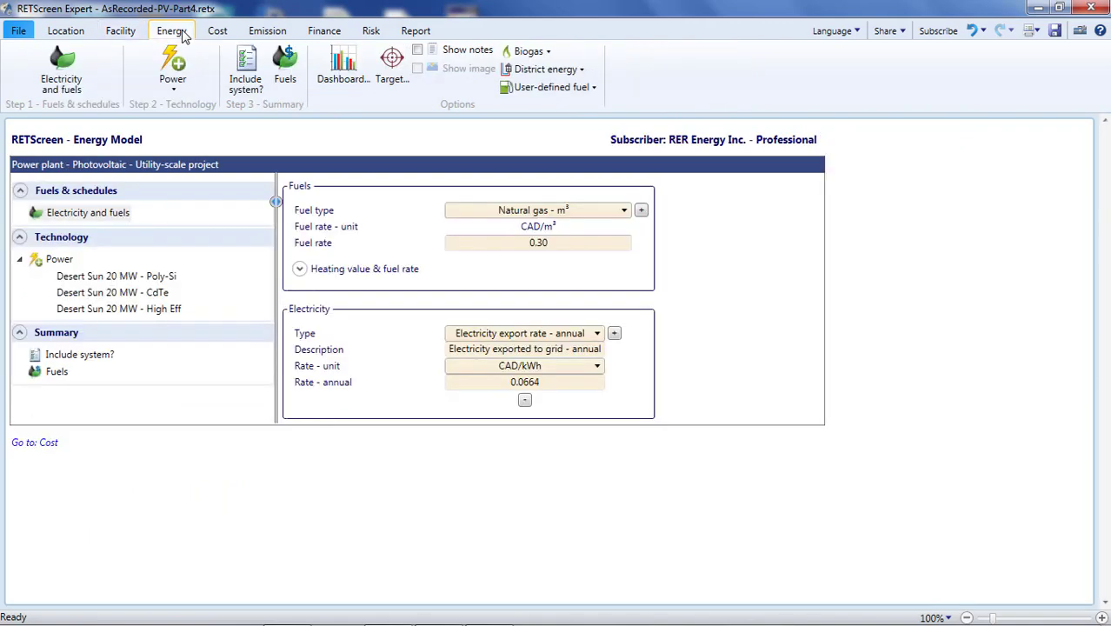
pyautogui.click(543, 388)
pyautogui.write('0.1')
pyautogui.press('Return')
# Review the Desert Sun 20 MW - High Eff system's slope and exact capacity factor.
pyautogui.click(116, 310)
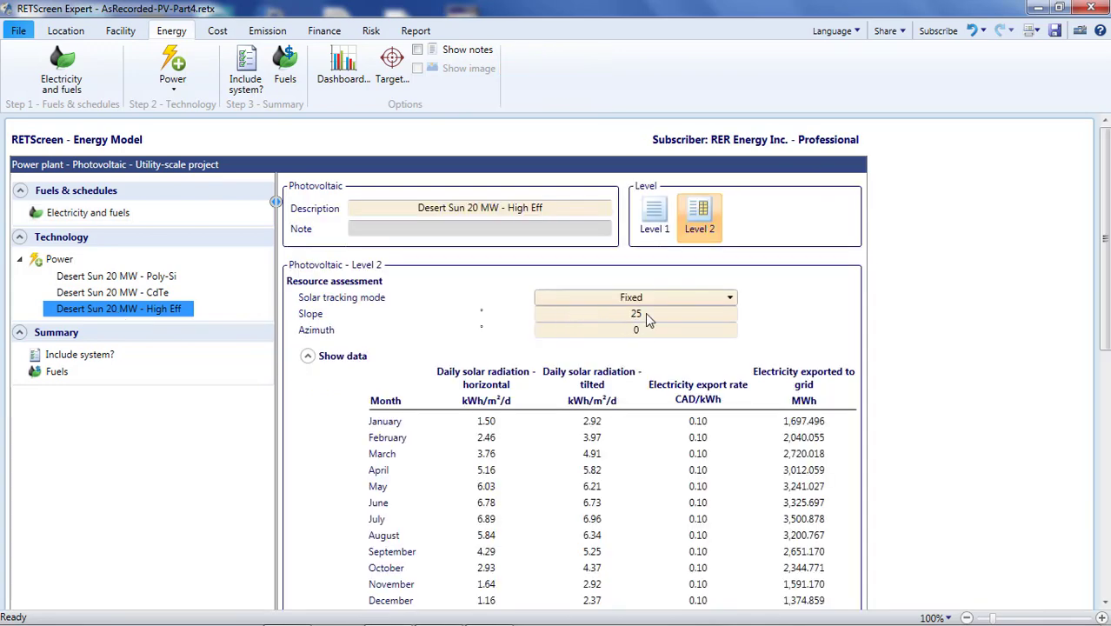
pyautogui.click(643, 314)
pyautogui.scroll(-2, 600, 376)
pyautogui.scroll(-7, 601, 376)
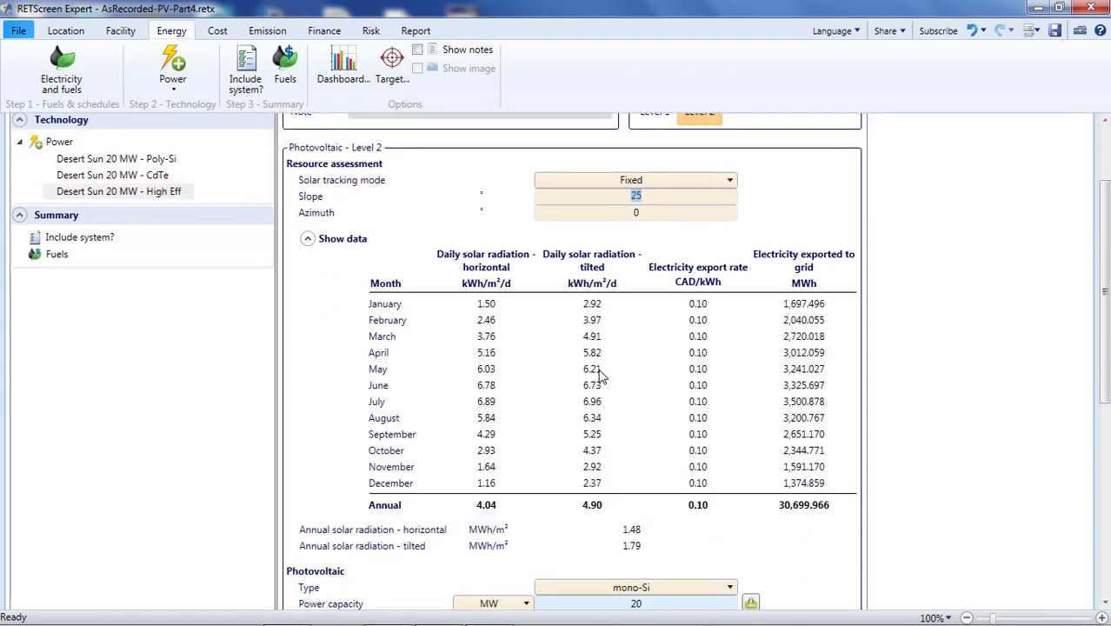
pyautogui.scroll(-3, 592, 389)
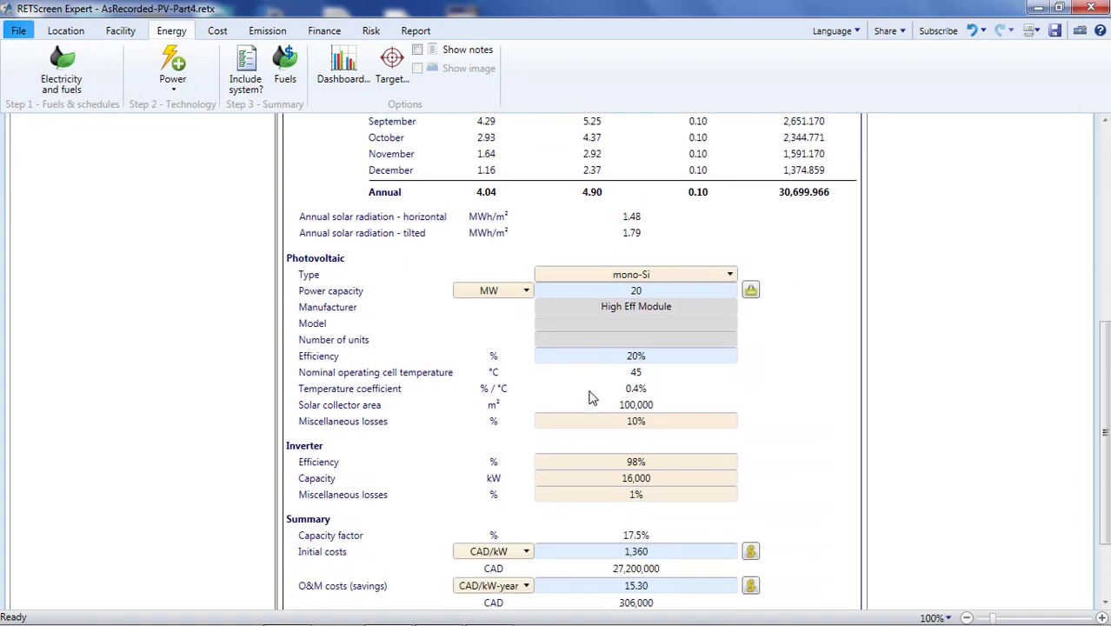
pyautogui.click(635, 500)
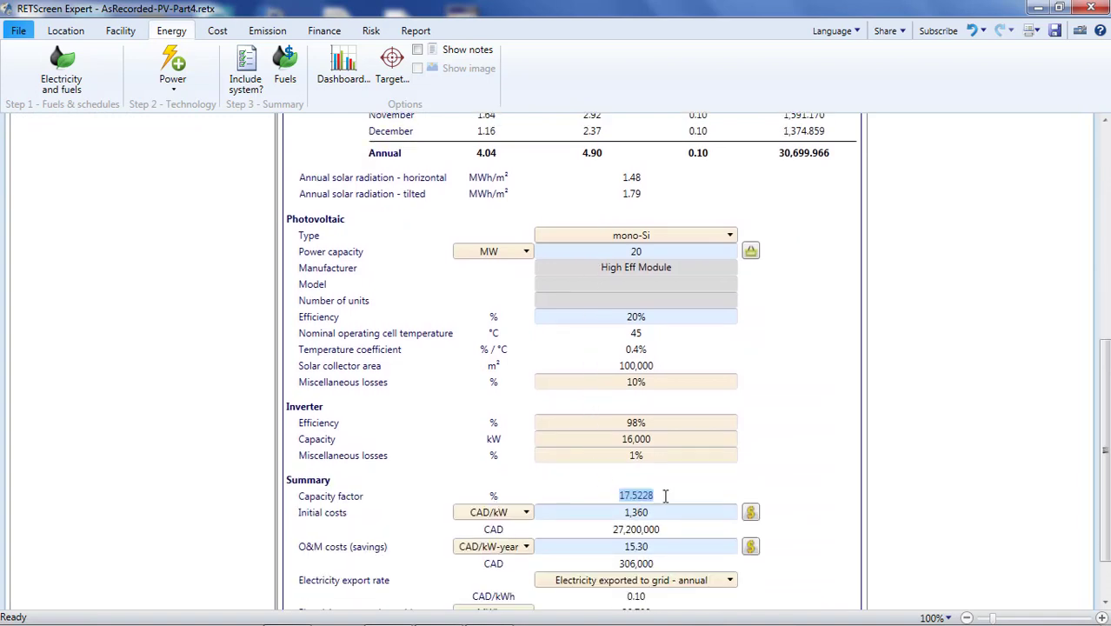
pyautogui.click(672, 495)
pyautogui.click(805, 484)
# Check the 25-year project life, 0.10 CAD/kWh export rate and 9% discount rate.
pyautogui.click(328, 35)
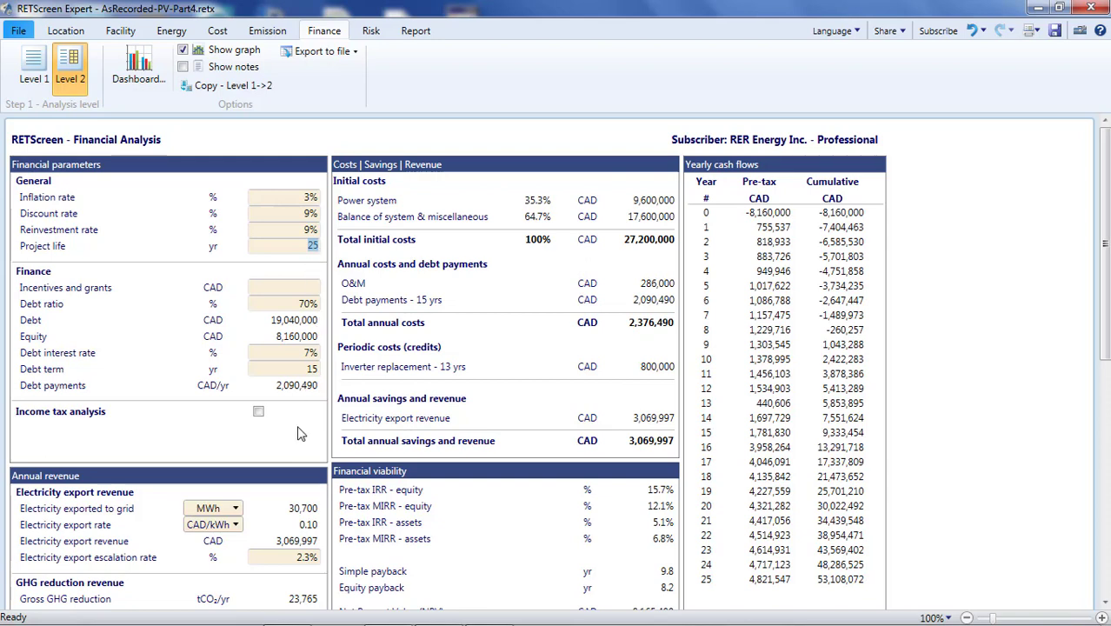
pyautogui.click(312, 528)
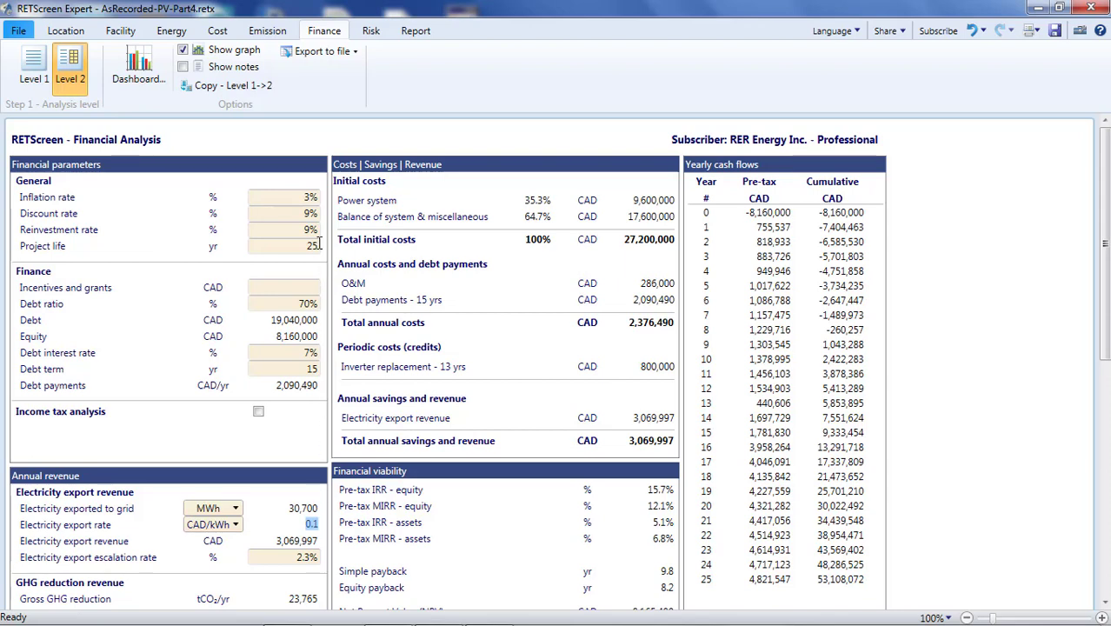
pyautogui.click(315, 217)
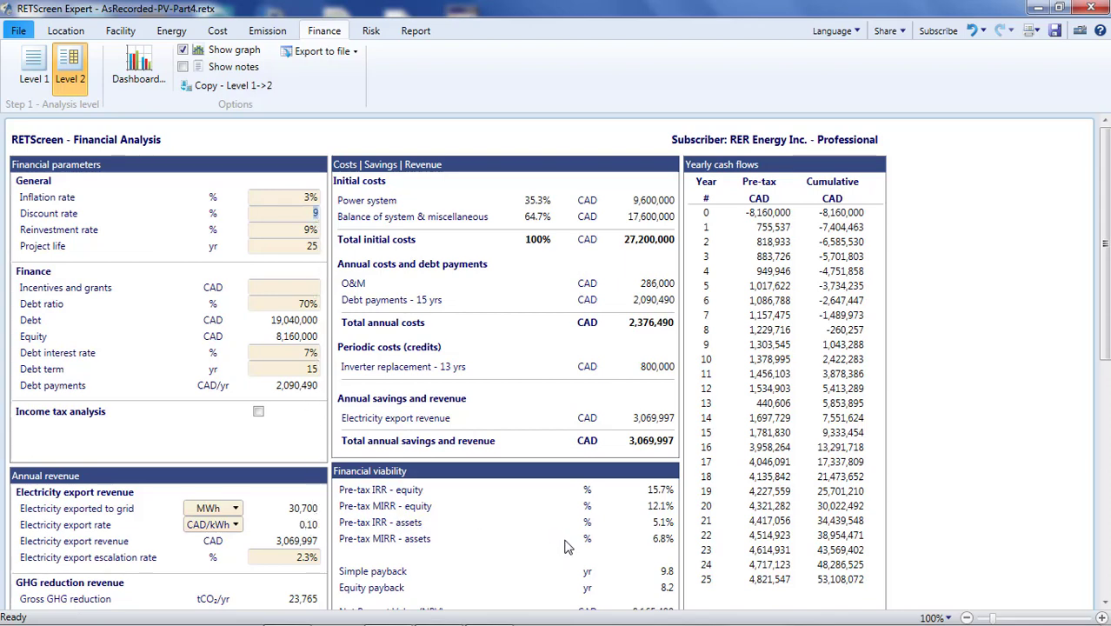
# Set export escalation rate to -0.7%, inflation rate to 2% and debt interest rate to 6%.
pyautogui.click(314, 561)
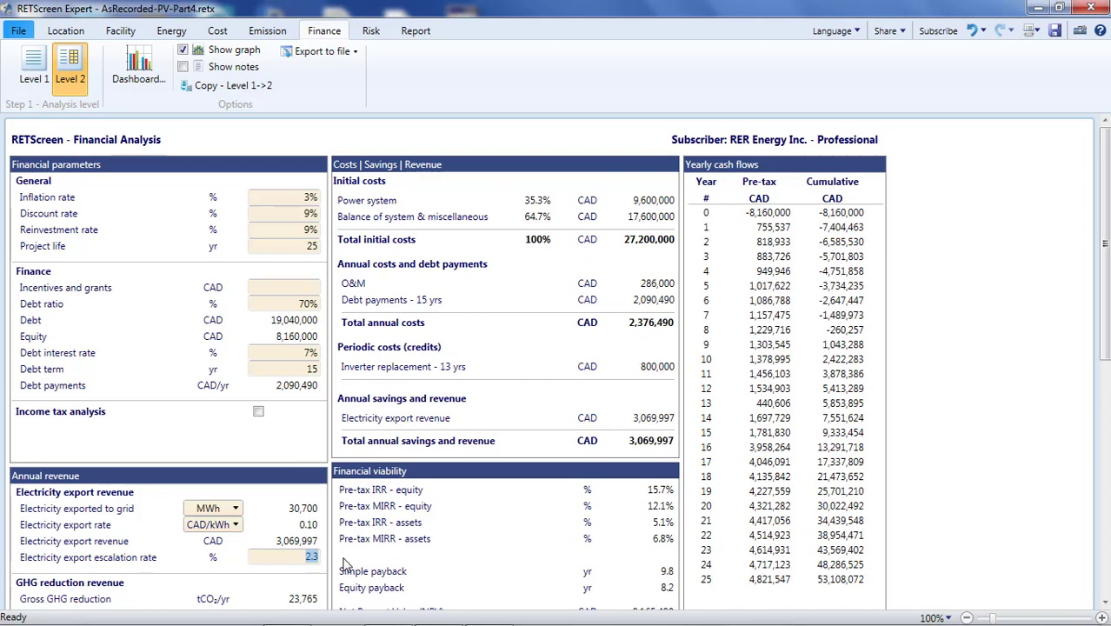
pyautogui.write('-0.7')
pyautogui.click(315, 199)
pyautogui.write('2')
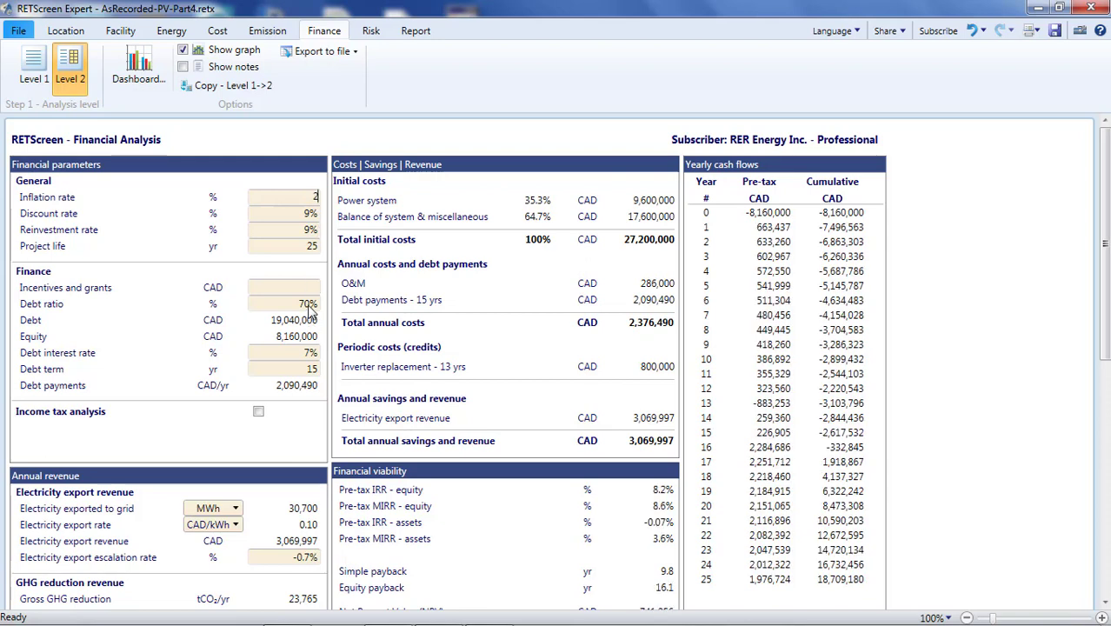
pyautogui.click(313, 353)
pyautogui.write('6')
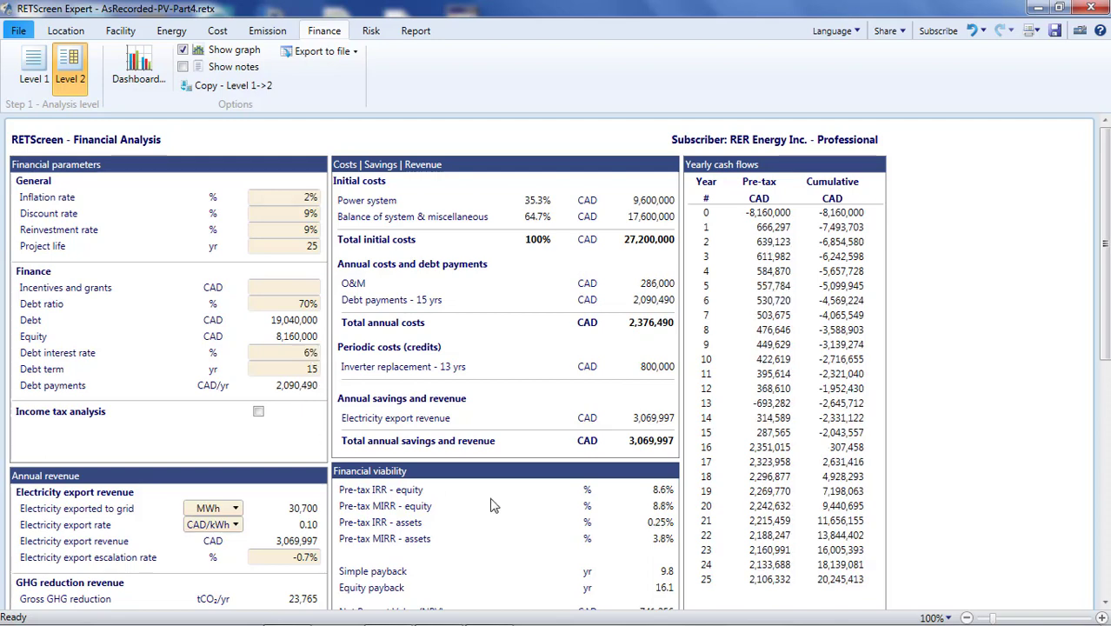
pyautogui.click(569, 514)
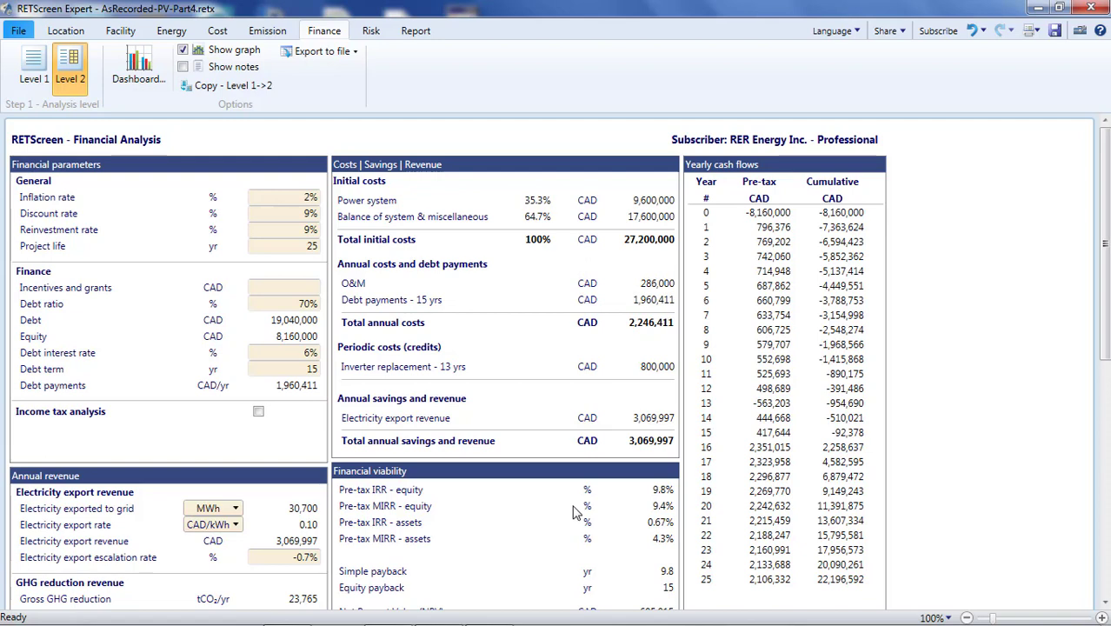
# Check the exact 9.8% pre-tax equity IRR in the financial results.
pyautogui.scroll(-1, 665, 505)
pyautogui.click(666, 451)
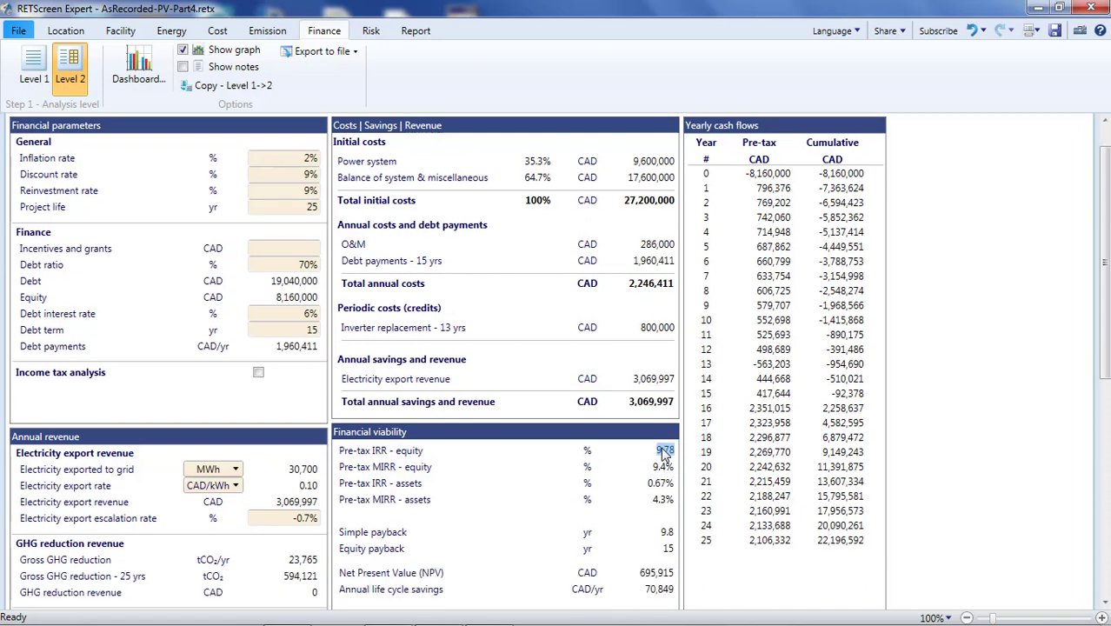
pyautogui.click(517, 502)
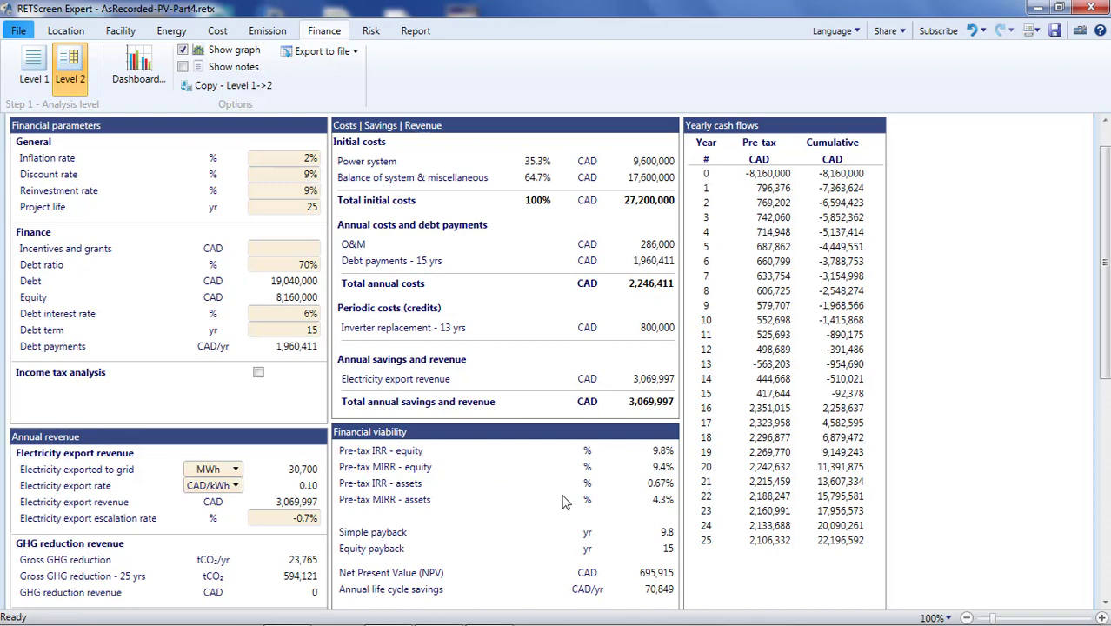
pyautogui.scroll(-3, 567, 506)
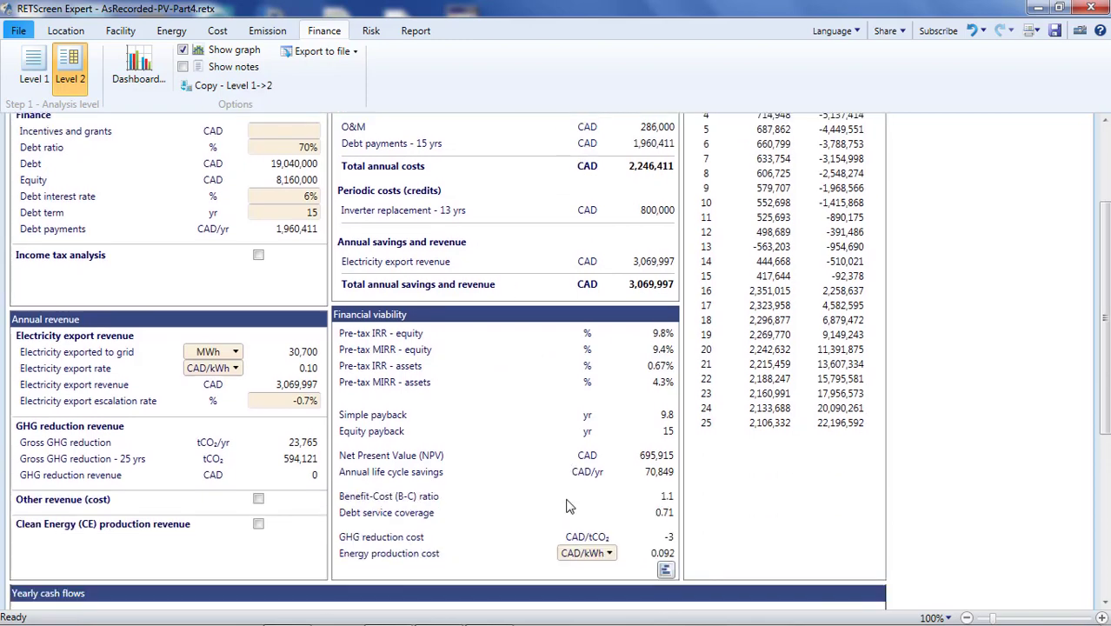
pyautogui.scroll(4, 567, 507)
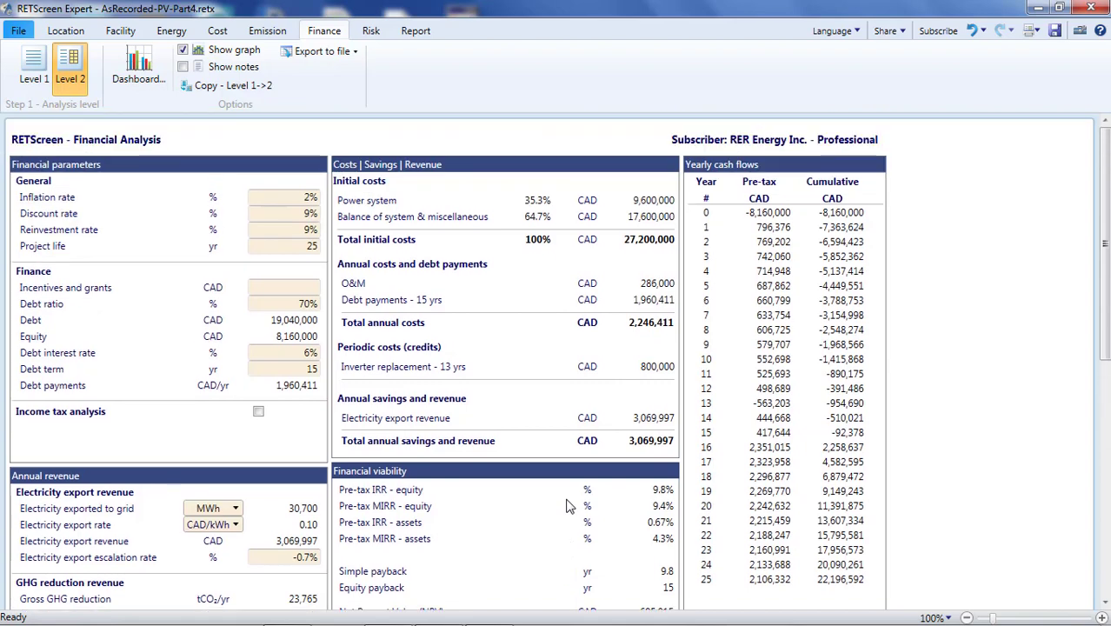
# In Electricity and fuels, enter 0.05 CAD/kWh as the annual export rate.
pyautogui.click(173, 33)
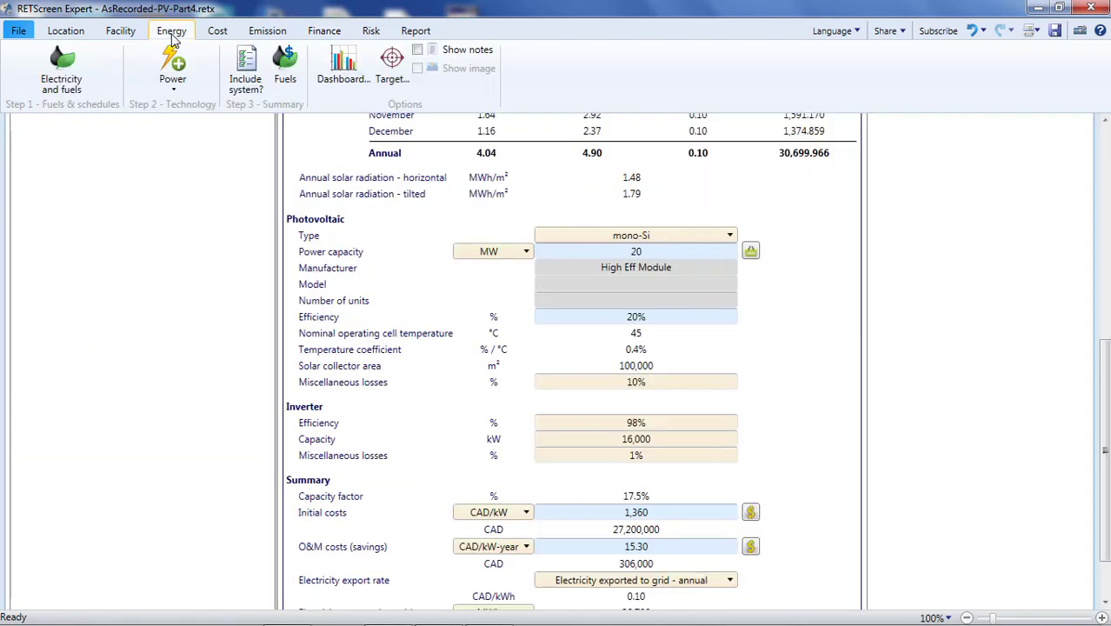
pyautogui.scroll(5, 212, 172)
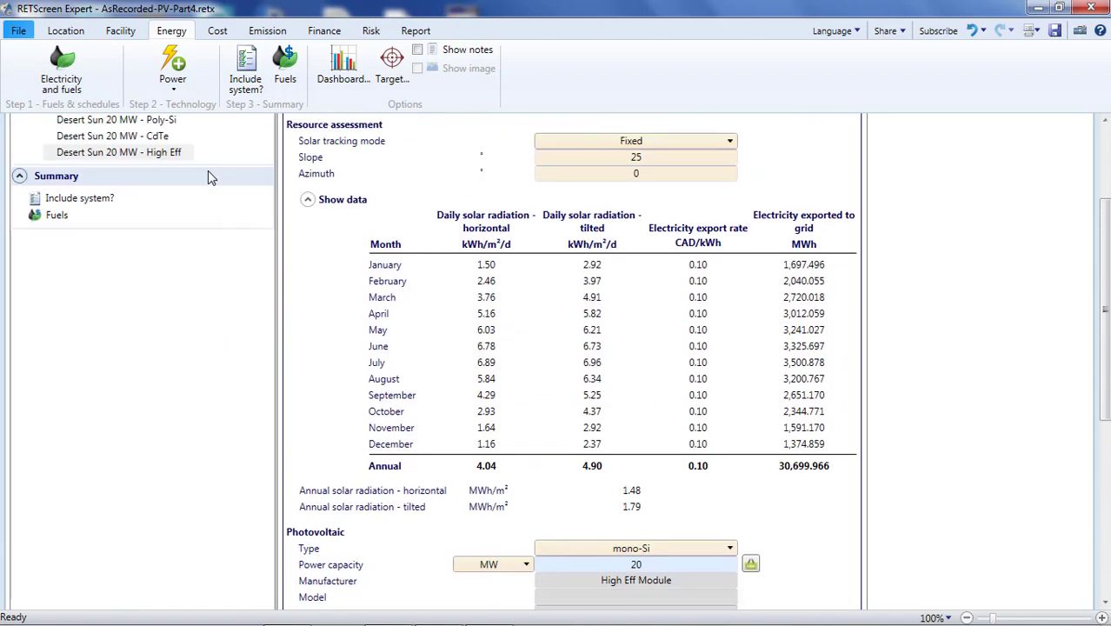
pyautogui.click(111, 216)
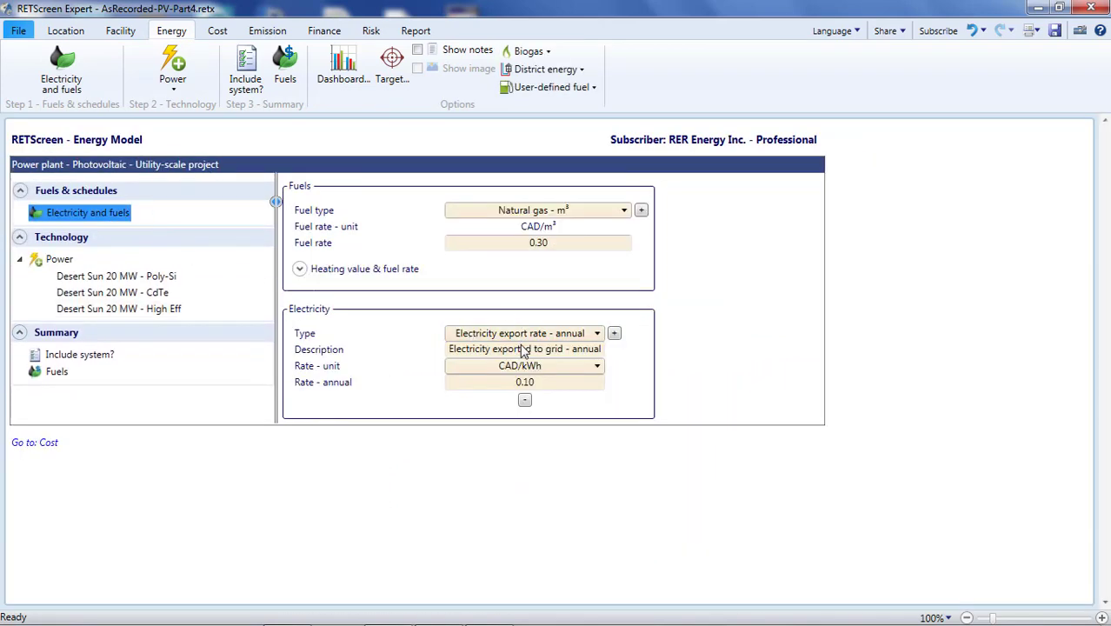
pyautogui.click(537, 385)
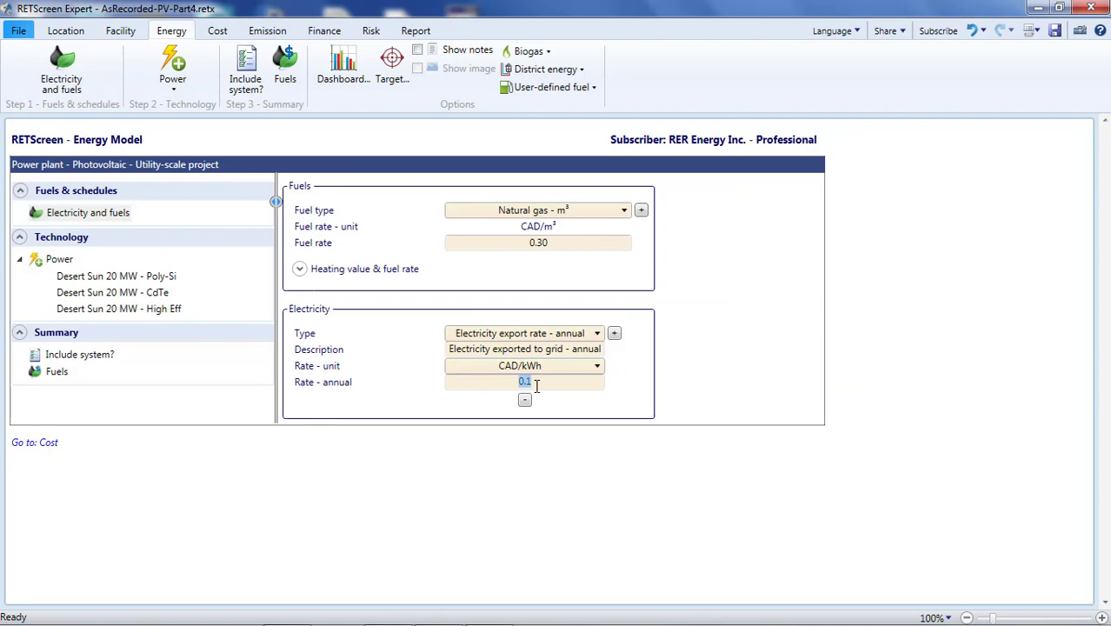
pyautogui.write('0.05')
# Set the electricity export escalation rate to 1.3% in the financial analysis.
pyautogui.click(337, 32)
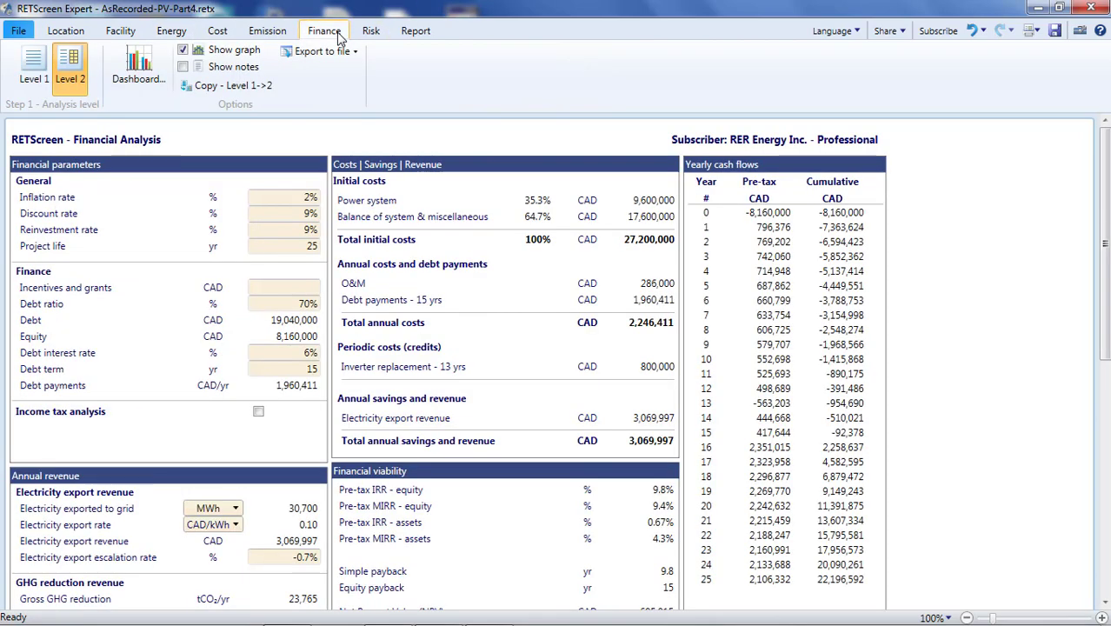
pyautogui.scroll(-3, 320, 387)
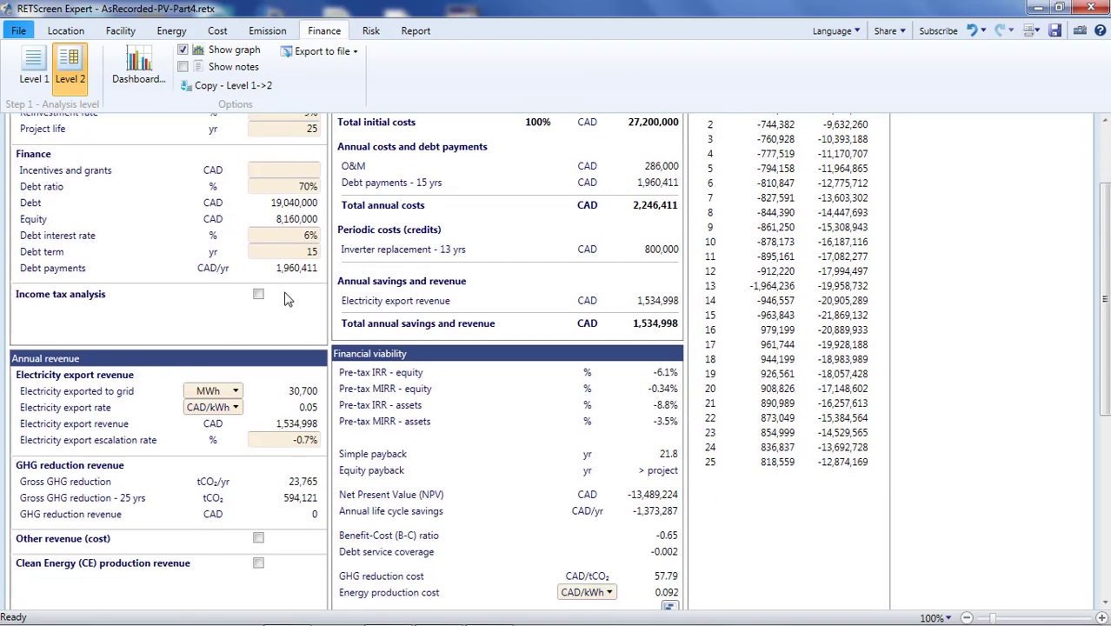
pyautogui.click(306, 445)
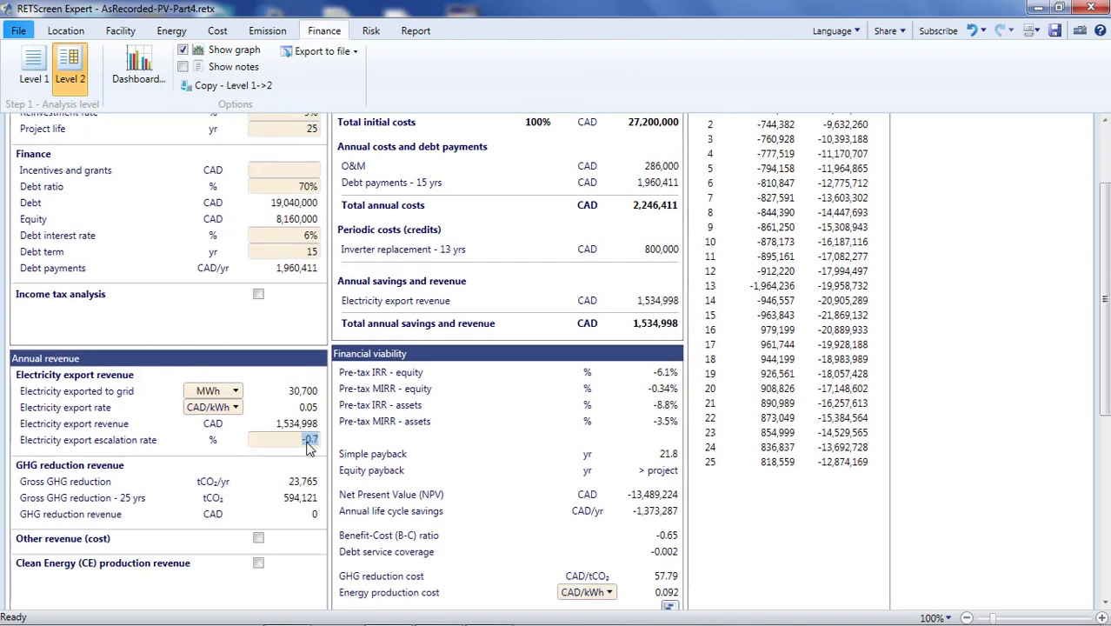
pyautogui.write('1.3')
pyautogui.press('Return')
# Enable CE production revenue at 0.10 CAD/kWh for 20 years with -0.7% escalation.
pyautogui.scroll(-1, 291, 465)
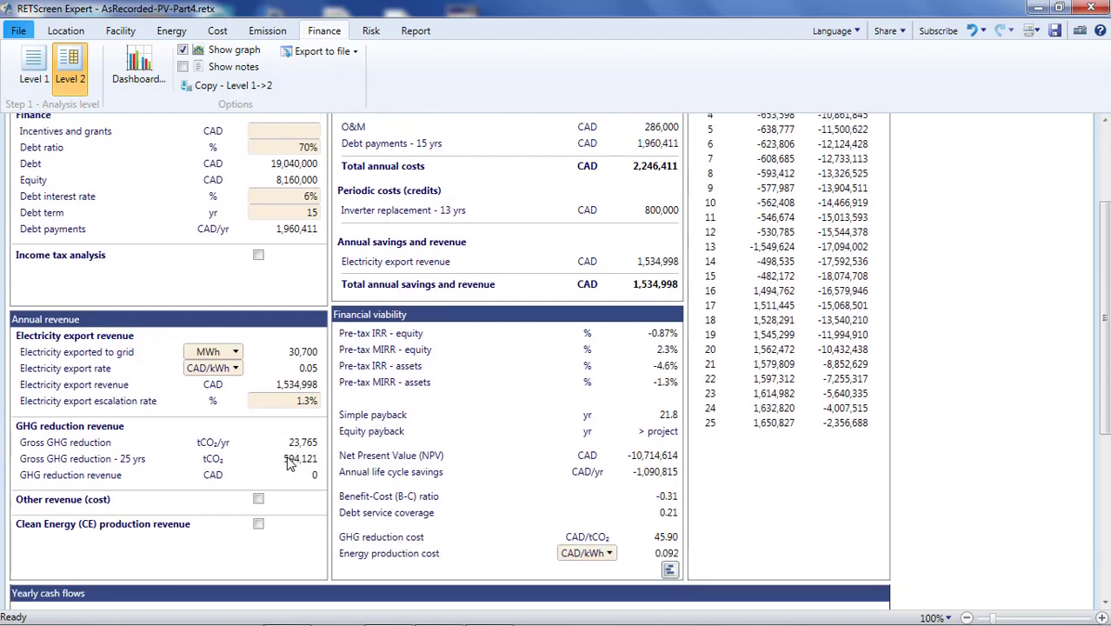
pyautogui.click(259, 524)
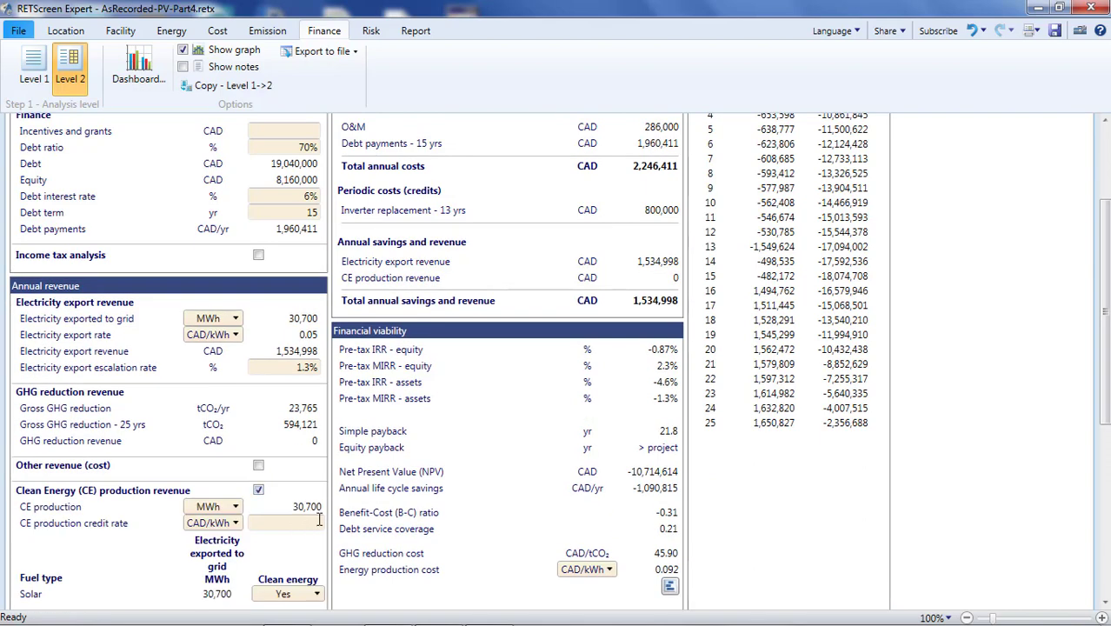
pyautogui.click(317, 521)
pyautogui.write('0.1')
pyautogui.press('Return')
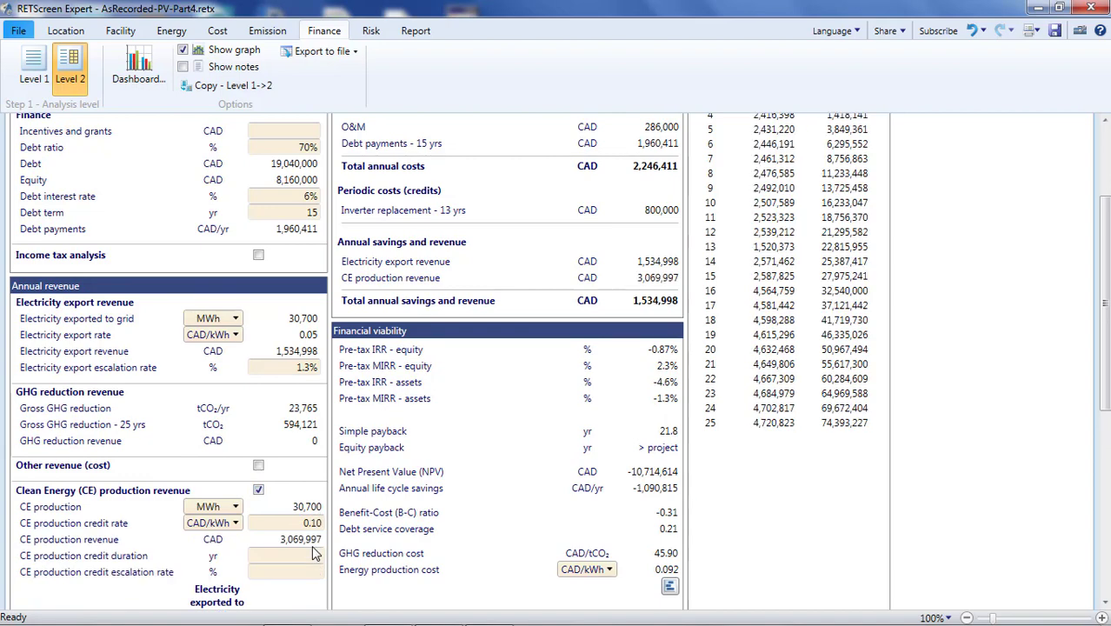
pyautogui.click(315, 555)
pyautogui.write('20')
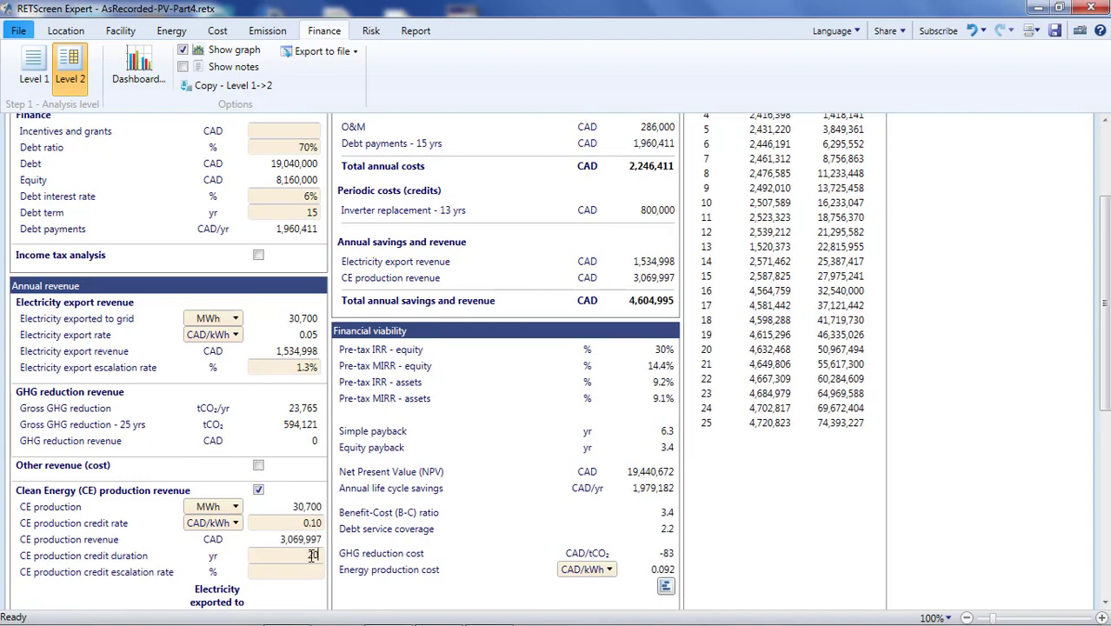
pyautogui.click(308, 572)
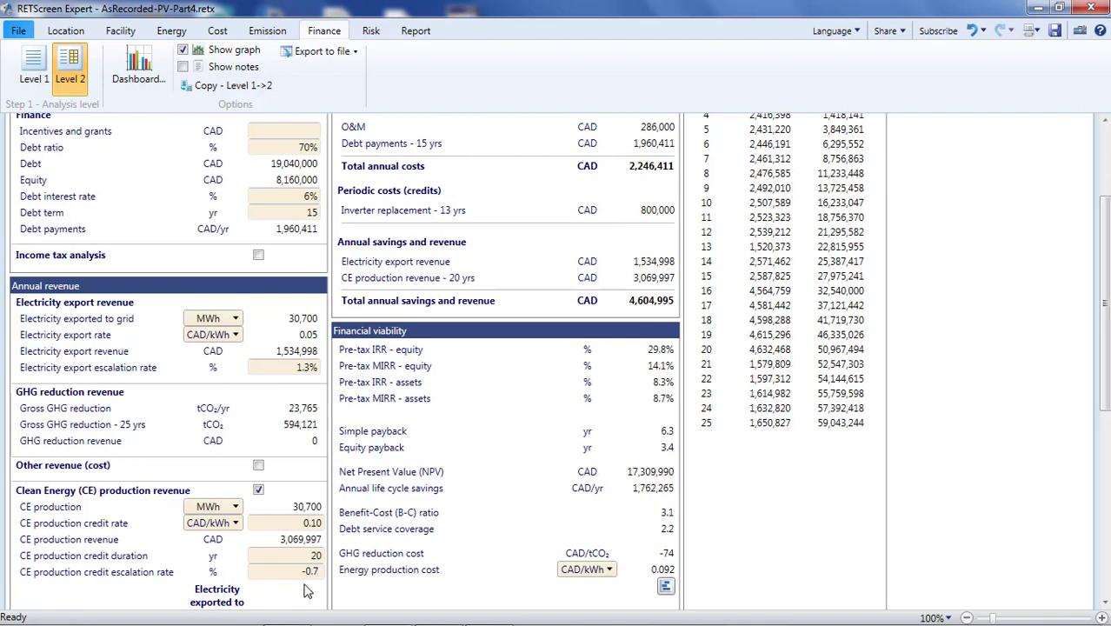
pyautogui.click(307, 591)
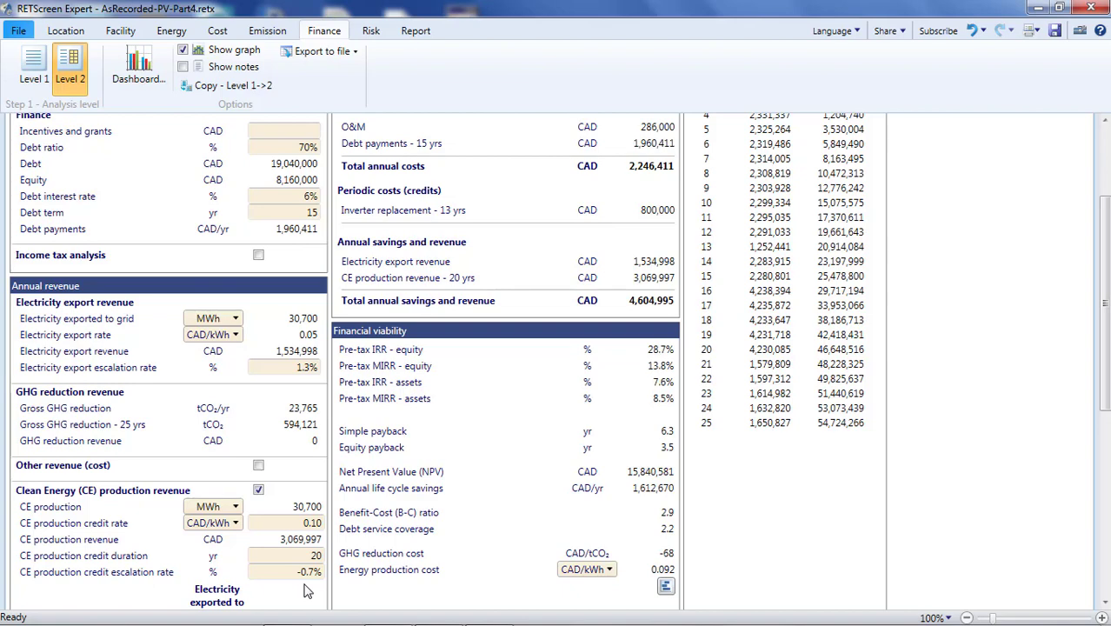
pyautogui.scroll(-5, 304, 587)
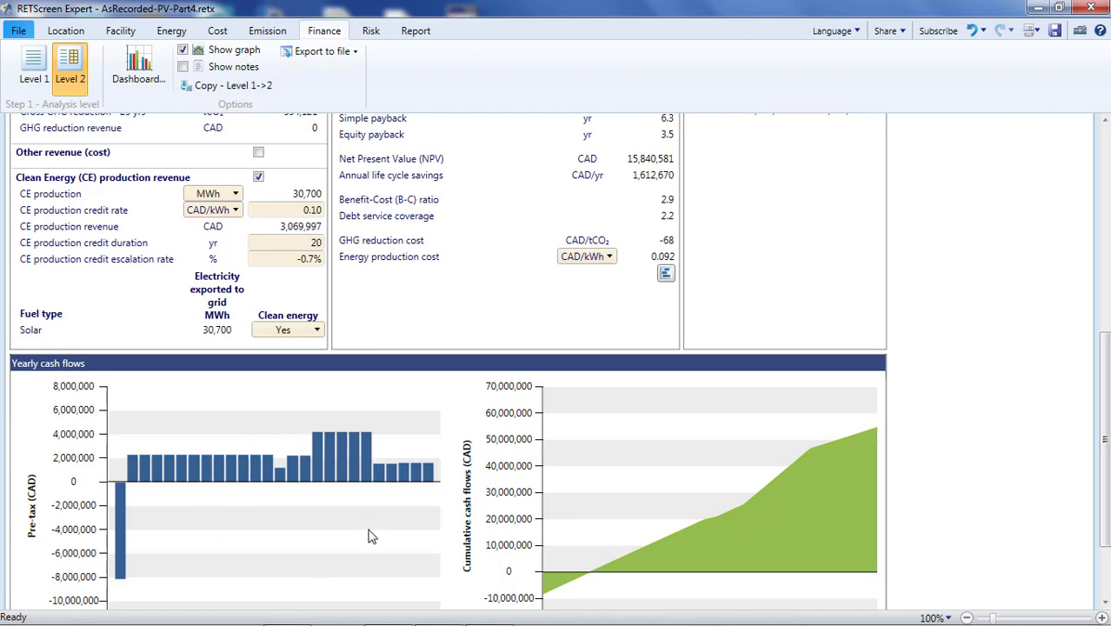
# Enable Other revenue (cost) and paste the CE production value 30699.9663 into Energy.
pyautogui.scroll(3, 267, 509)
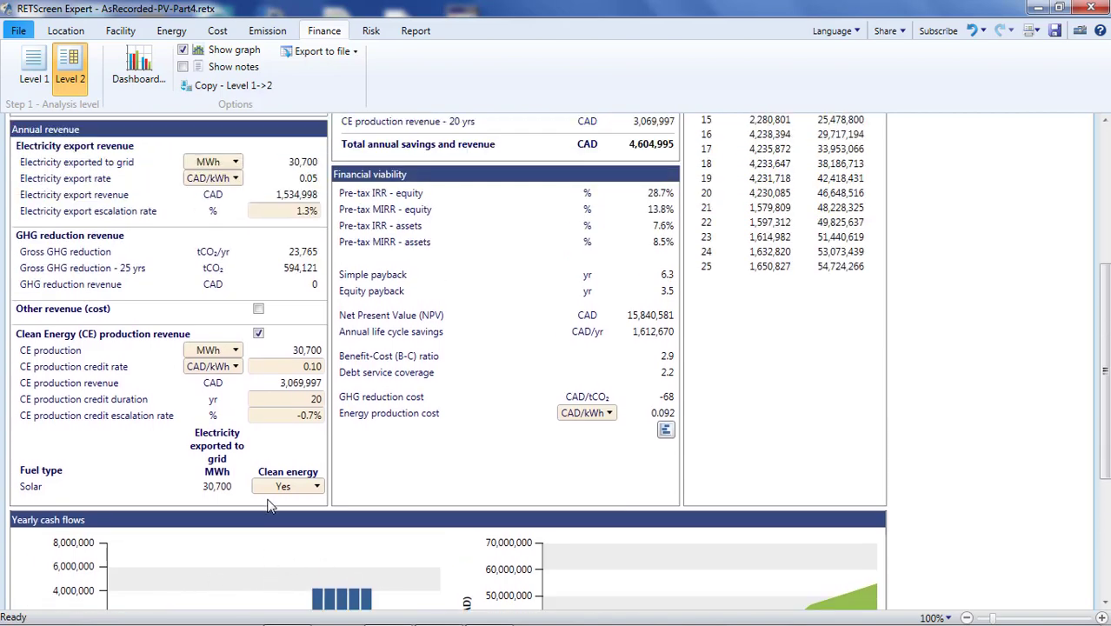
pyautogui.scroll(1, 268, 509)
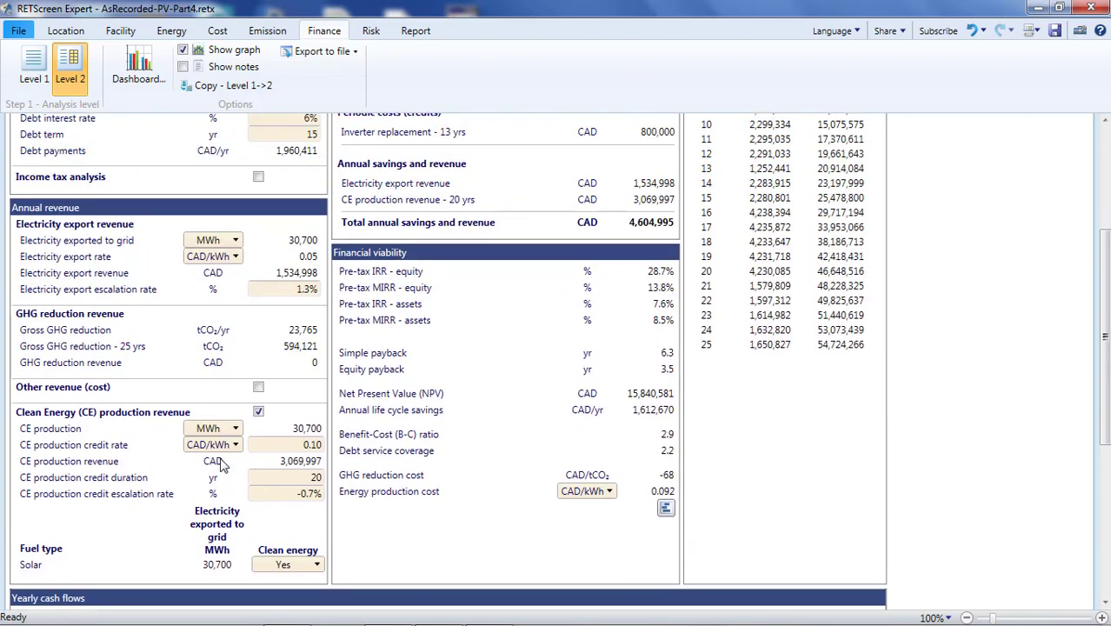
pyautogui.click(258, 388)
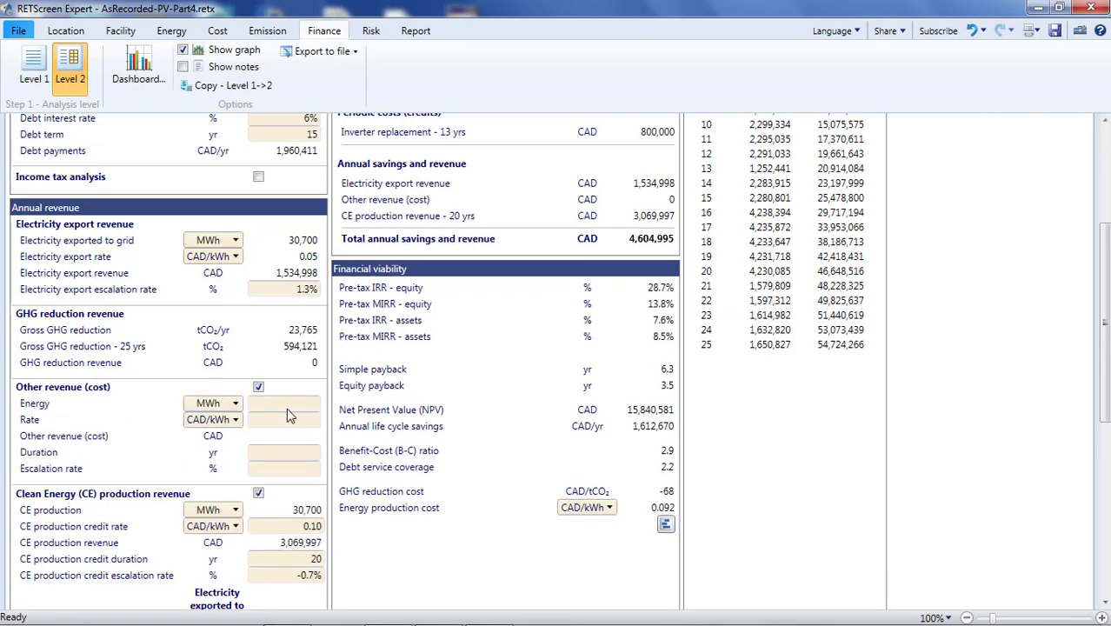
pyautogui.click(287, 407)
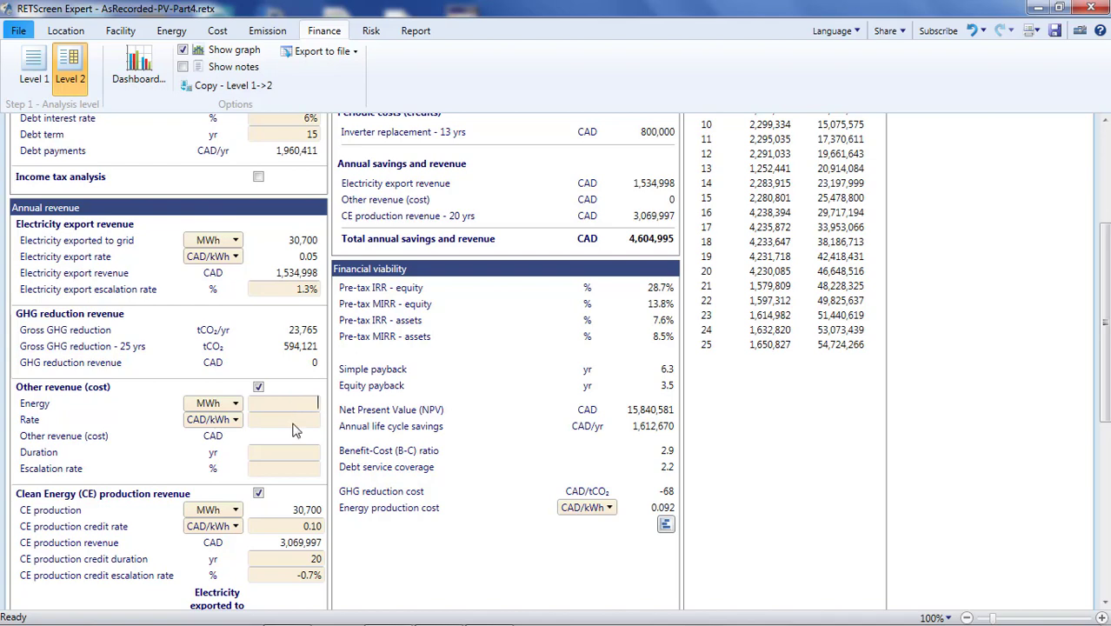
pyautogui.click(309, 511)
pyautogui.hotkey('ctrl', 'c')
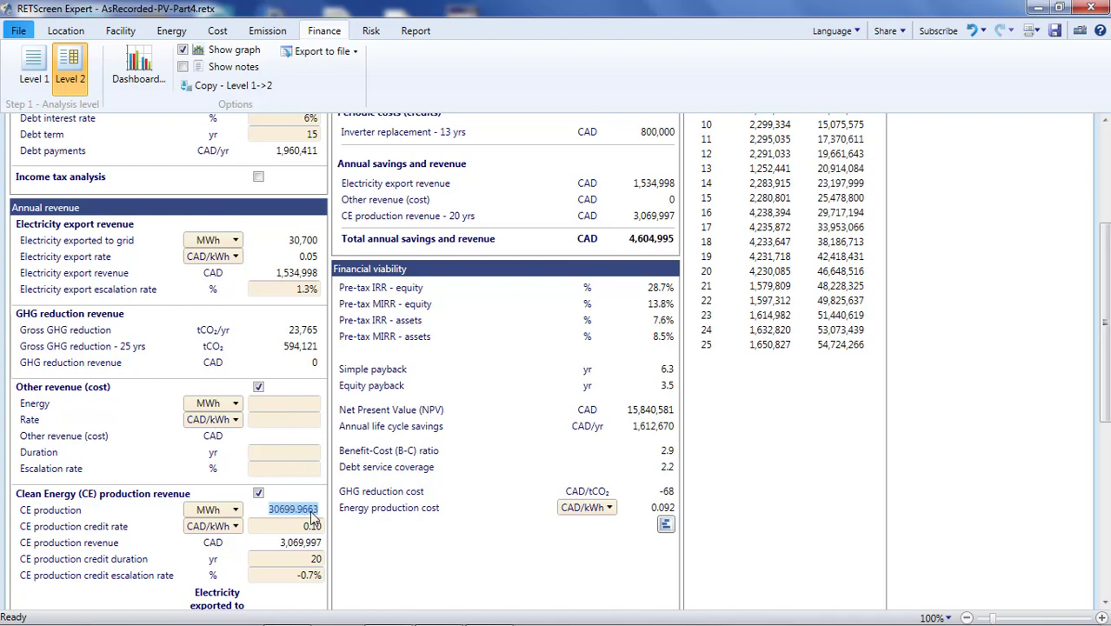
pyautogui.click(298, 409)
pyautogui.hotkey('ctrl', 'v')
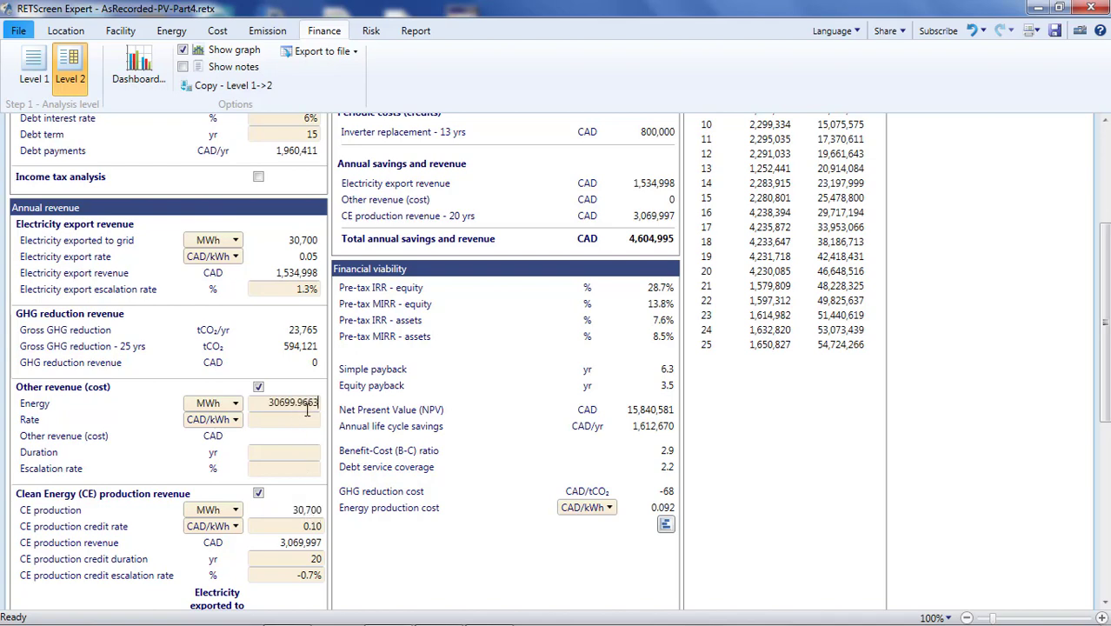
# Give Other revenue a rate of -0.05, duration 20 years and 1.3% escalation.
pyautogui.click(309, 422)
pyautogui.write('-0.05')
pyautogui.click(309, 452)
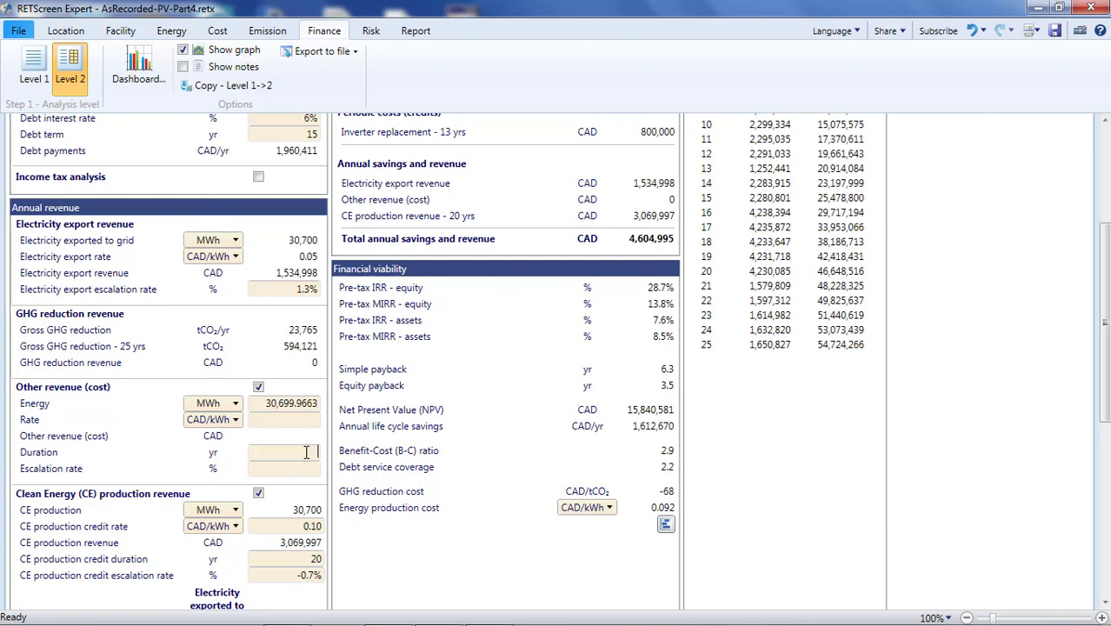
pyautogui.write('20')
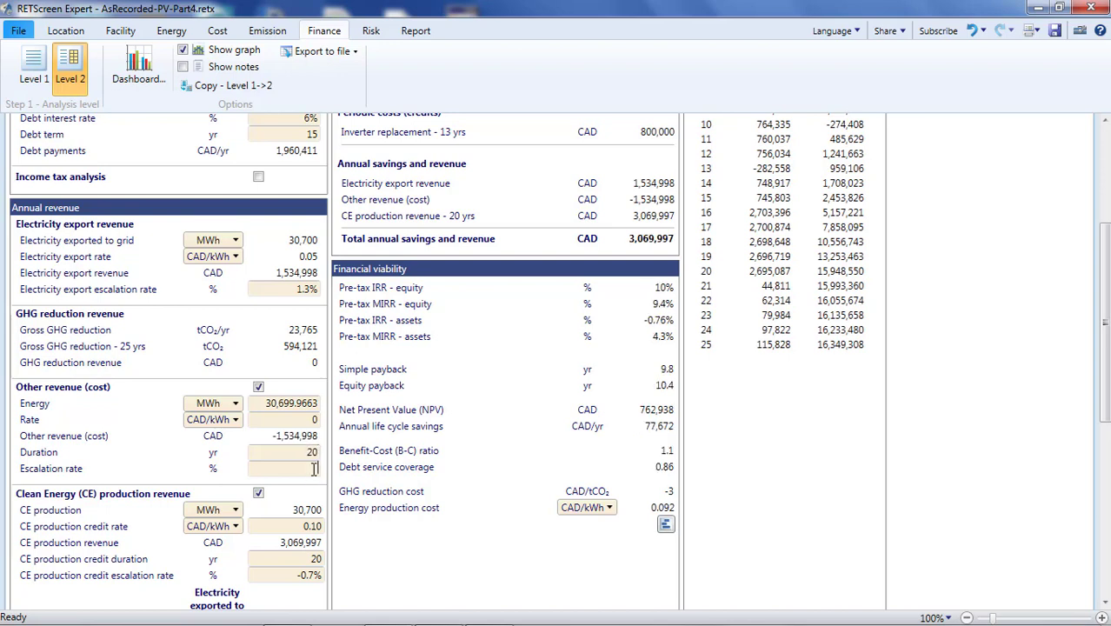
pyautogui.click(314, 469)
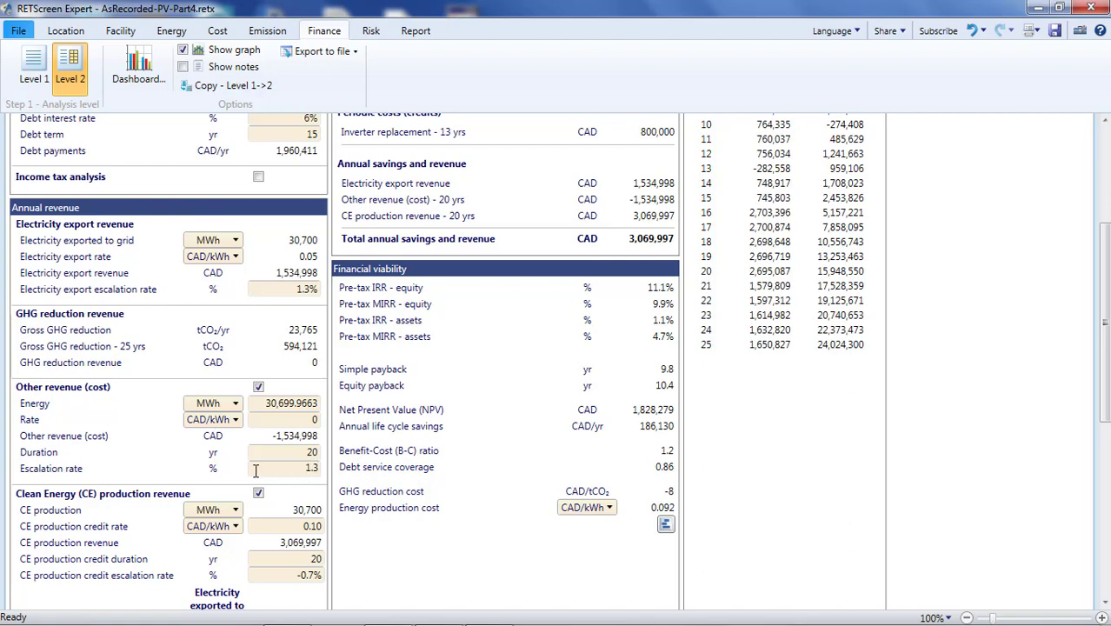
pyautogui.press('Return')
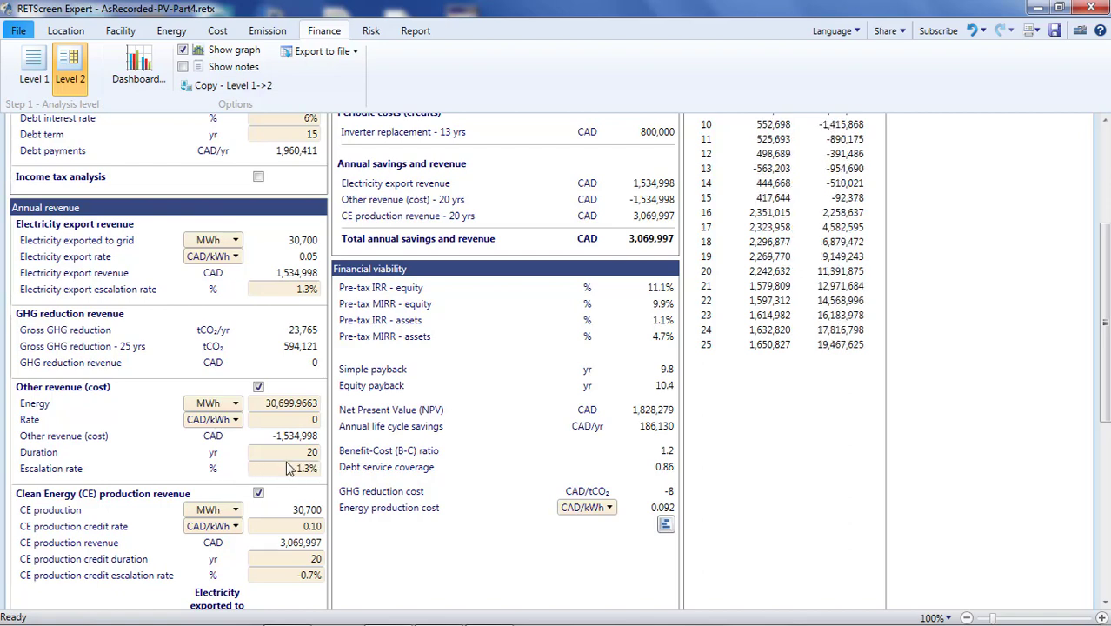
pyautogui.scroll(-3, 287, 461)
pyautogui.scroll(-1, 290, 466)
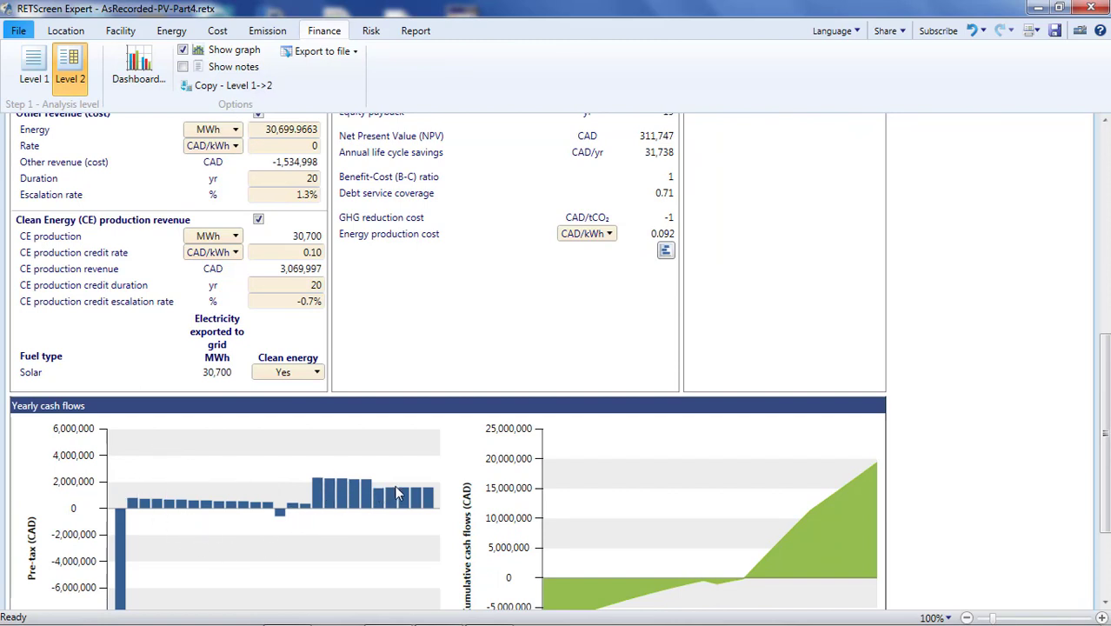
pyautogui.scroll(3, 346, 470)
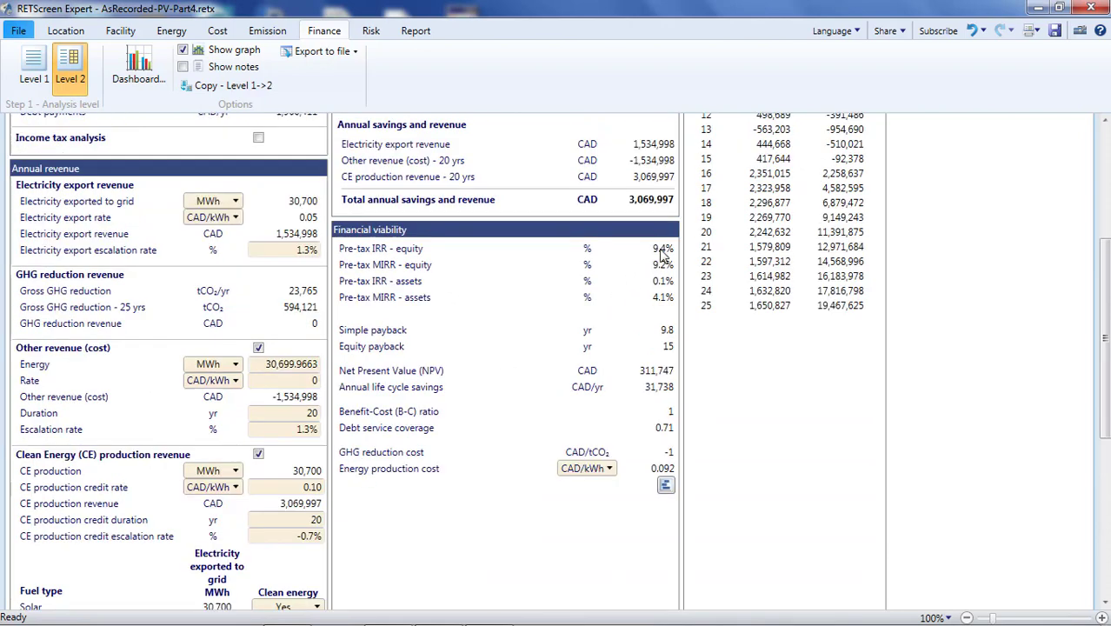
# Leave the Finance sheet and return to the Home view with the Workflow wheel.
pyautogui.scroll(3, 558, 281)
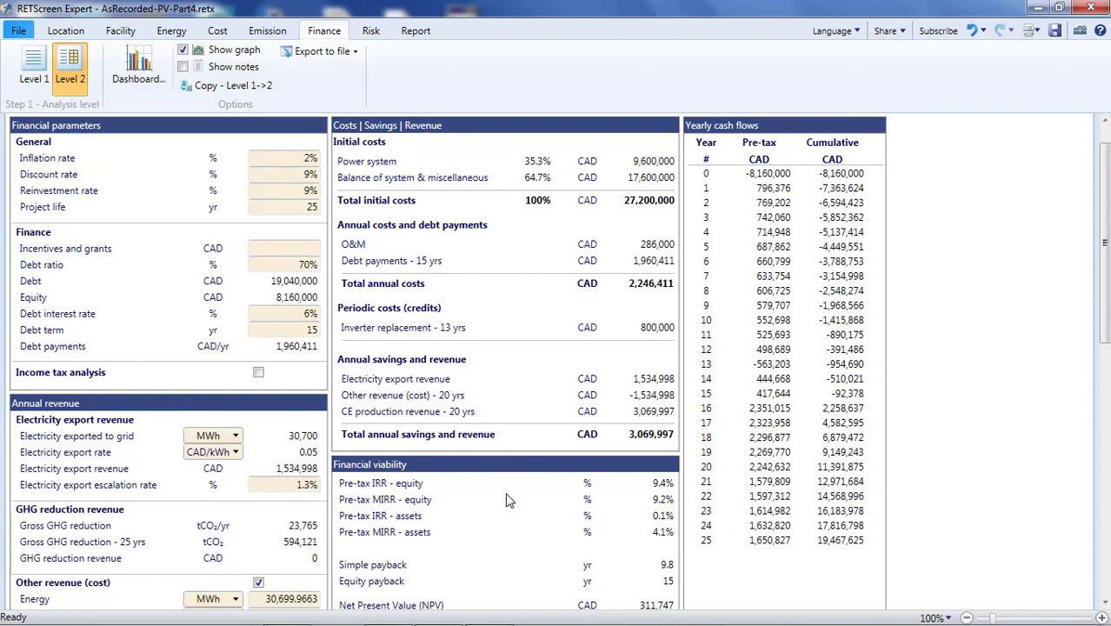
pyautogui.scroll(-1, 510, 501)
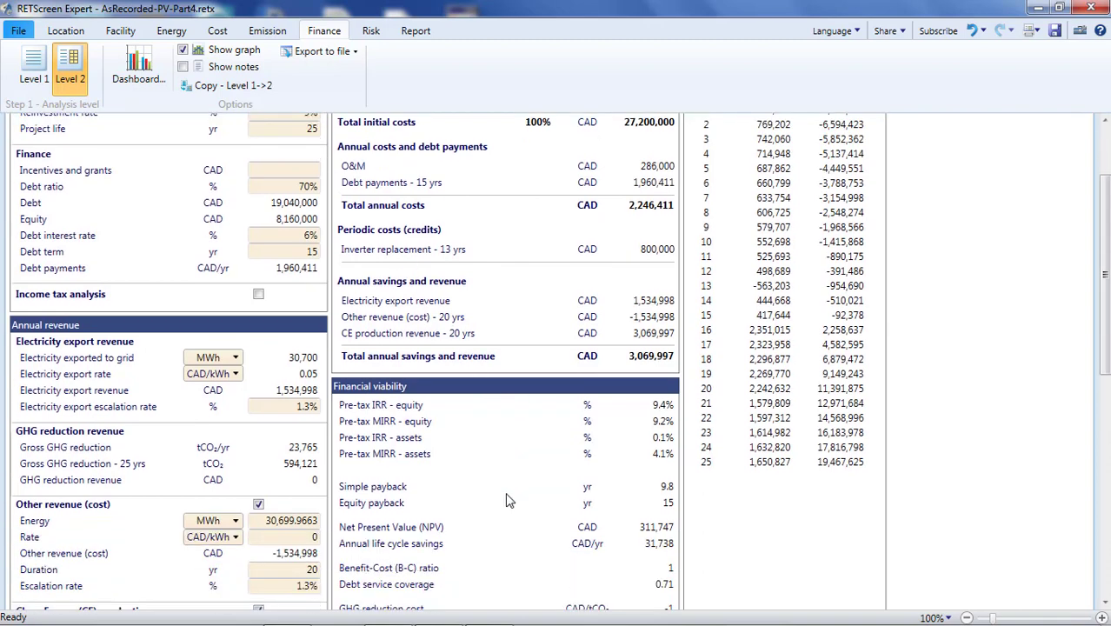
pyautogui.scroll(-1, 534, 486)
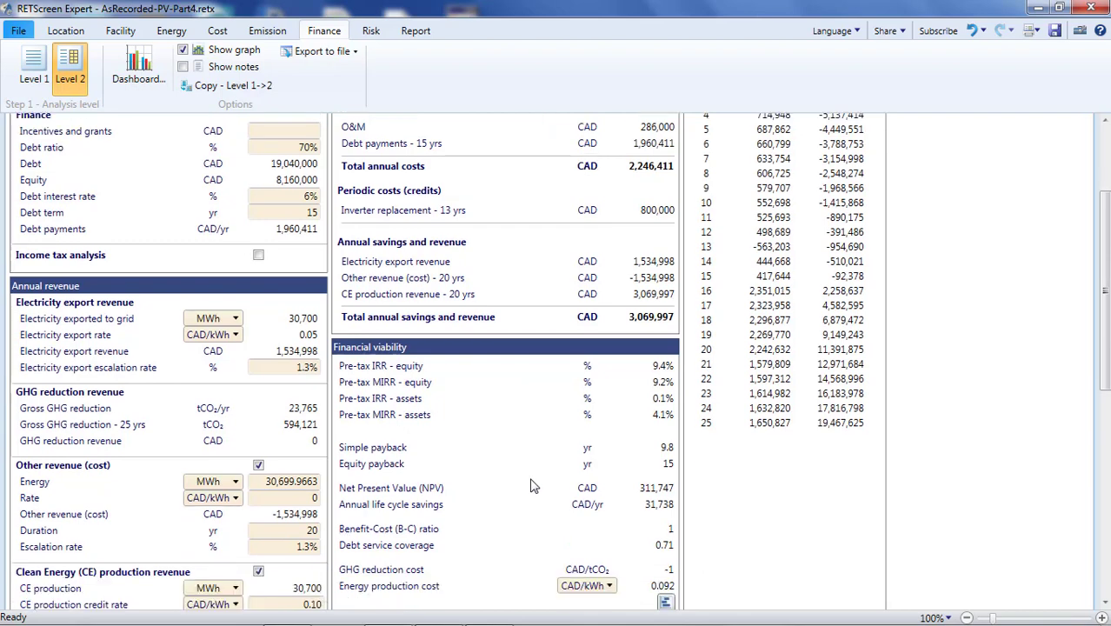
pyautogui.scroll(4, 534, 486)
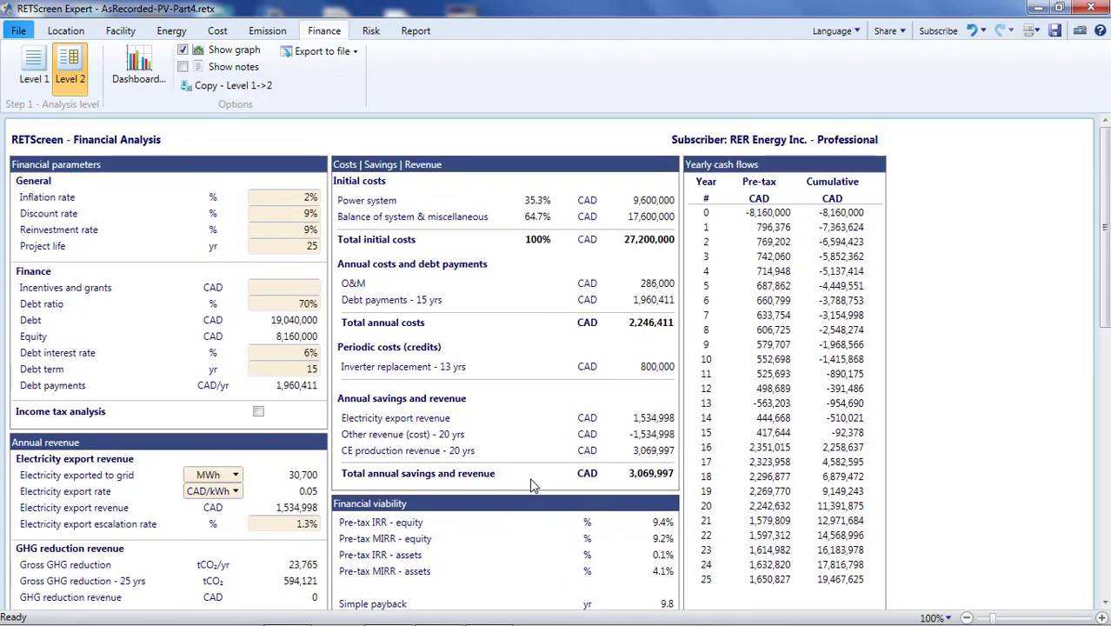
pyautogui.click(24, 33)
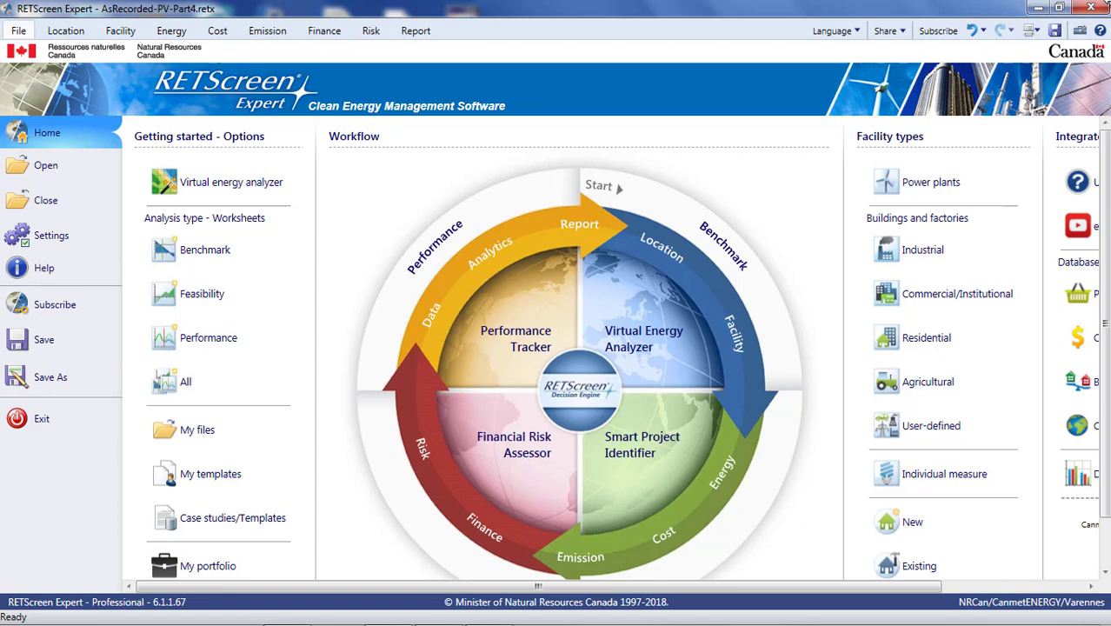
pyautogui.moveTo(603, 589); pyautogui.dragTo(751, 589)
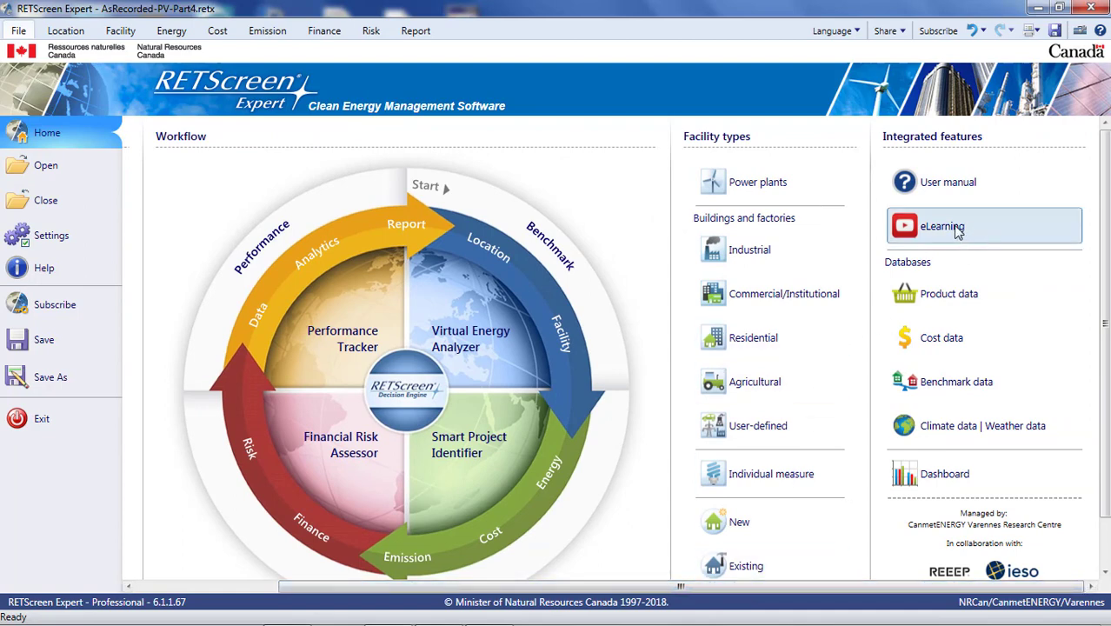